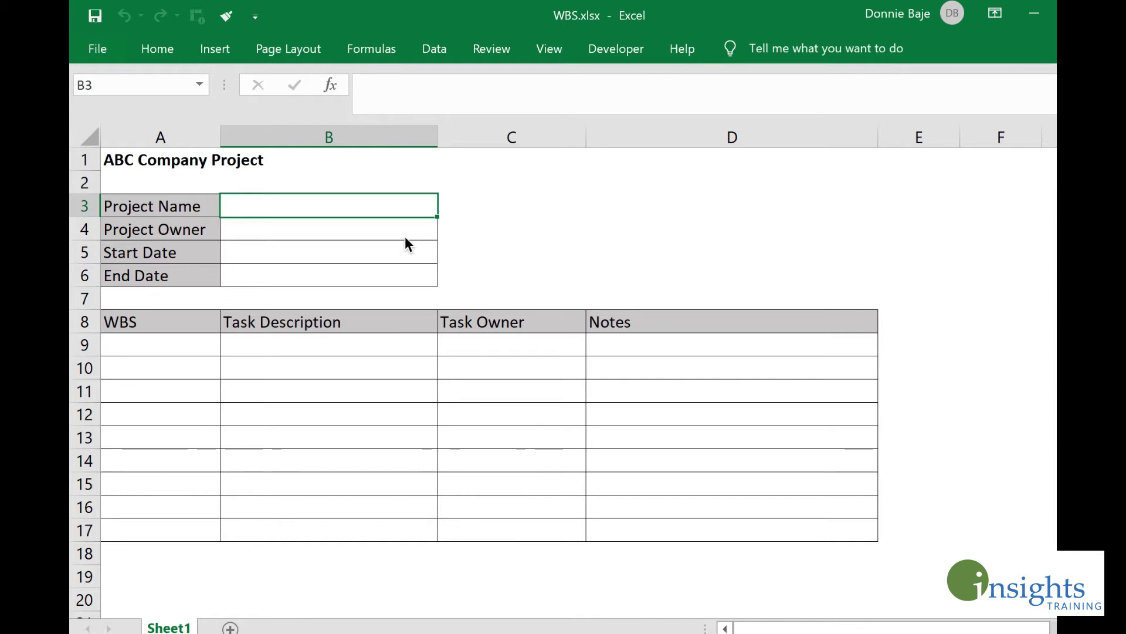
Step: Select the project detail cells B3:B6, the task table A9:D17, and cells D3 and D4
{"action": "left_click", "coordinate": [370, 231]}
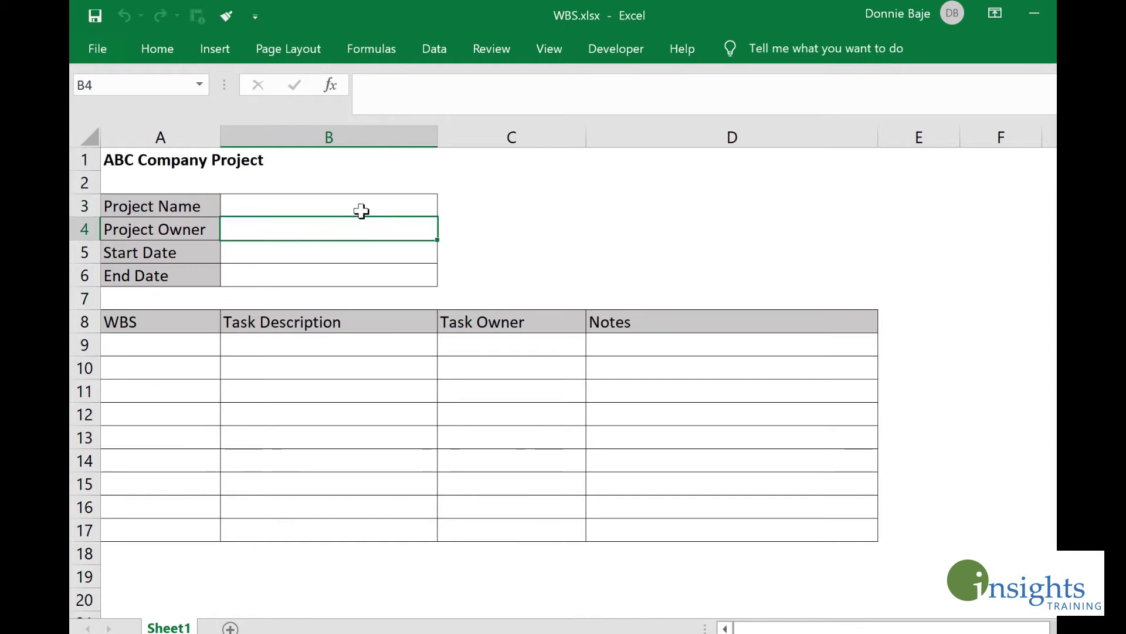
{"action": "left_click_drag", "start_coordinate": [360, 211], "coordinate": [380, 268]}
{"action": "left_click_drag", "start_coordinate": [206, 352], "coordinate": [757, 537]}
{"action": "left_click", "coordinate": [657, 213]}
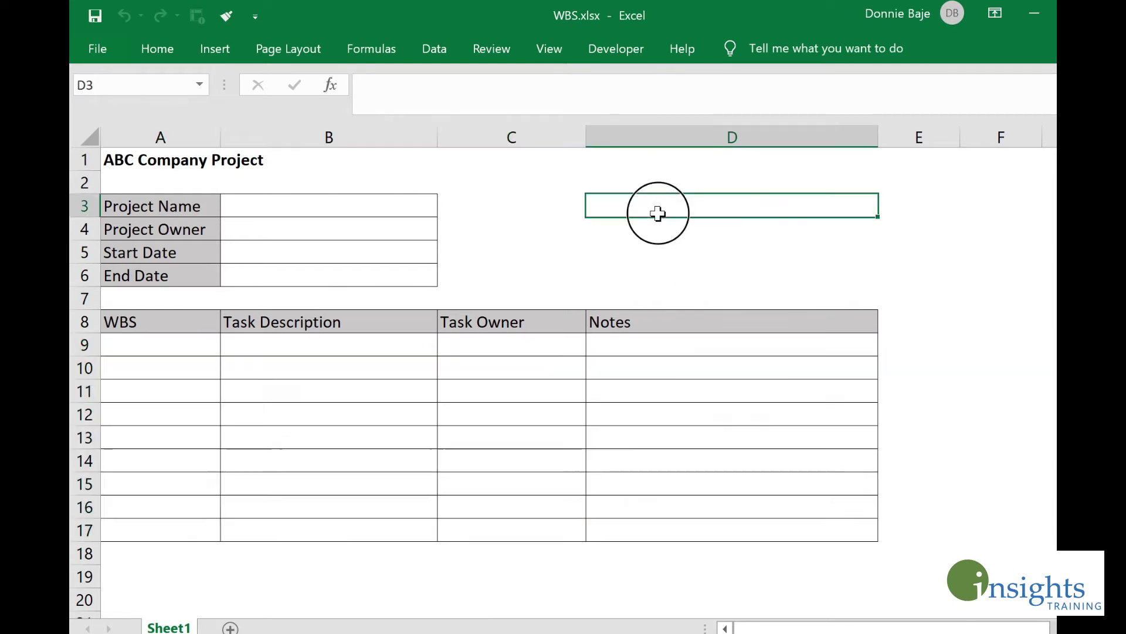
{"action": "left_click", "coordinate": [728, 233]}
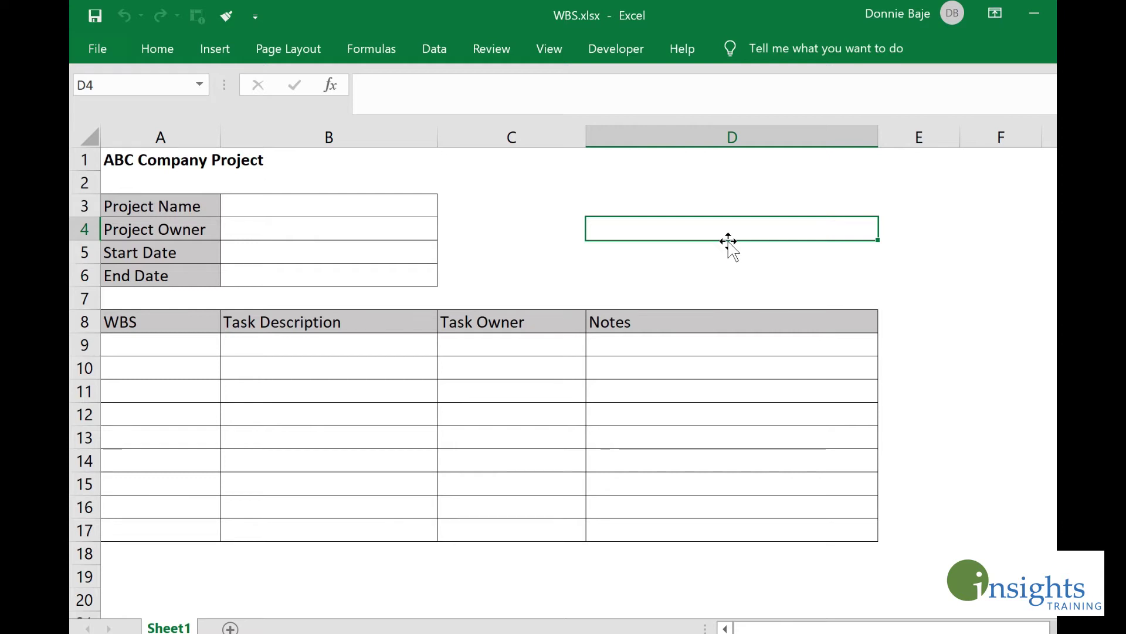
Step: Protect Sheet1 from the Review tab with a password, entered and confirmed
{"action": "left_click", "coordinate": [497, 56]}
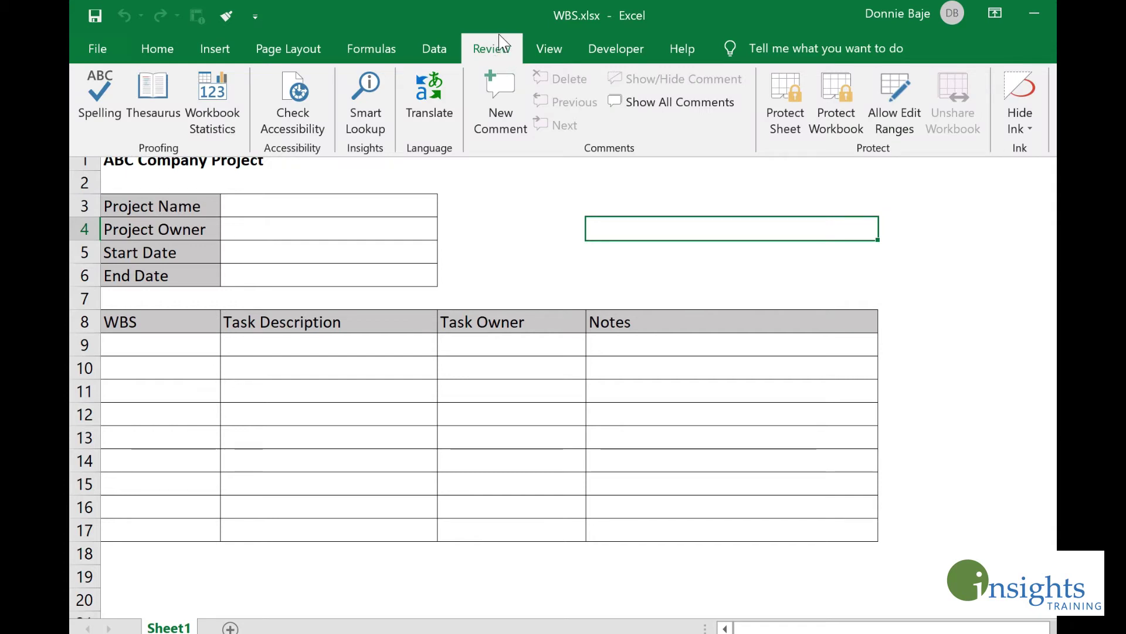
{"action": "left_click", "coordinate": [792, 125]}
{"action": "type", "text": "1234"}
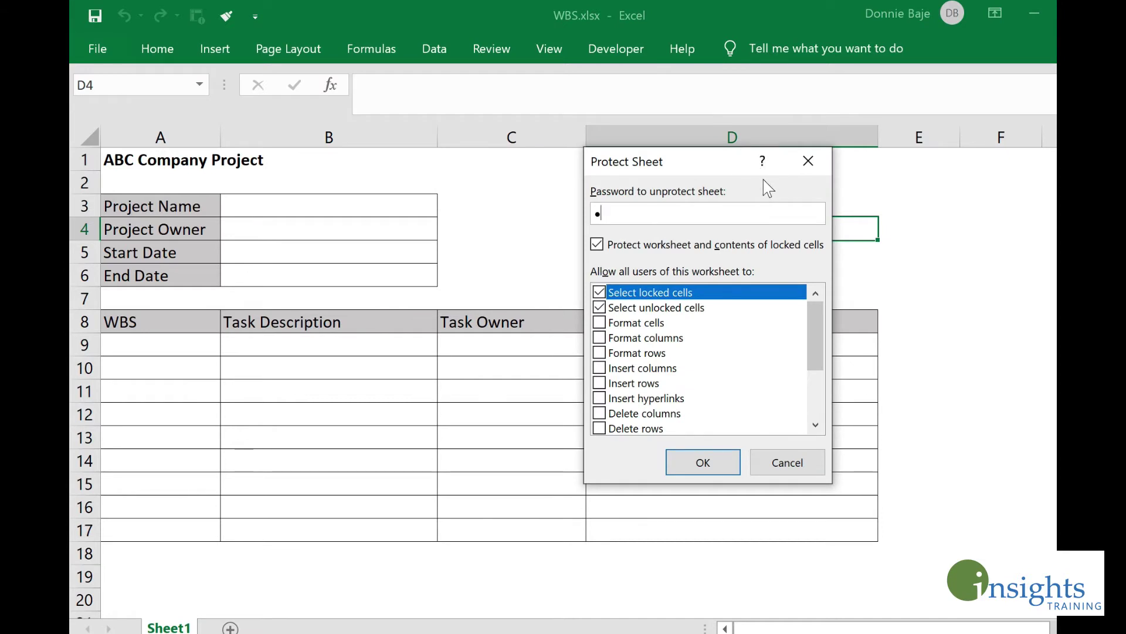
{"action": "left_click", "coordinate": [718, 467]}
{"action": "type", "text": "1"}
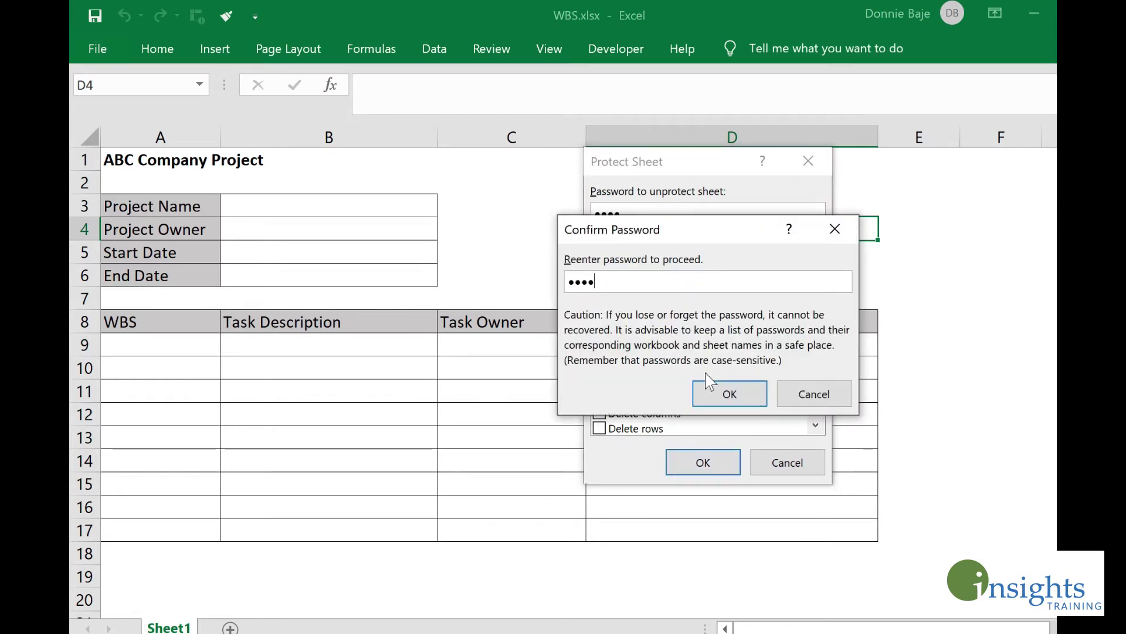
{"action": "type", "text": "234"}
{"action": "left_click", "coordinate": [729, 391]}
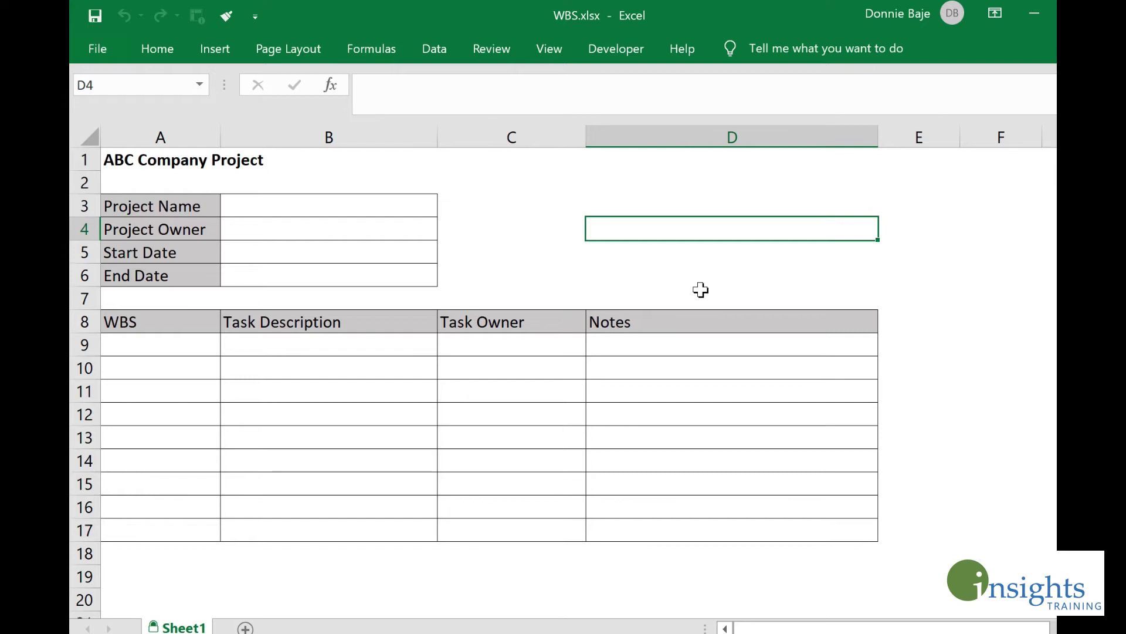
{"action": "left_click", "coordinate": [775, 214]}
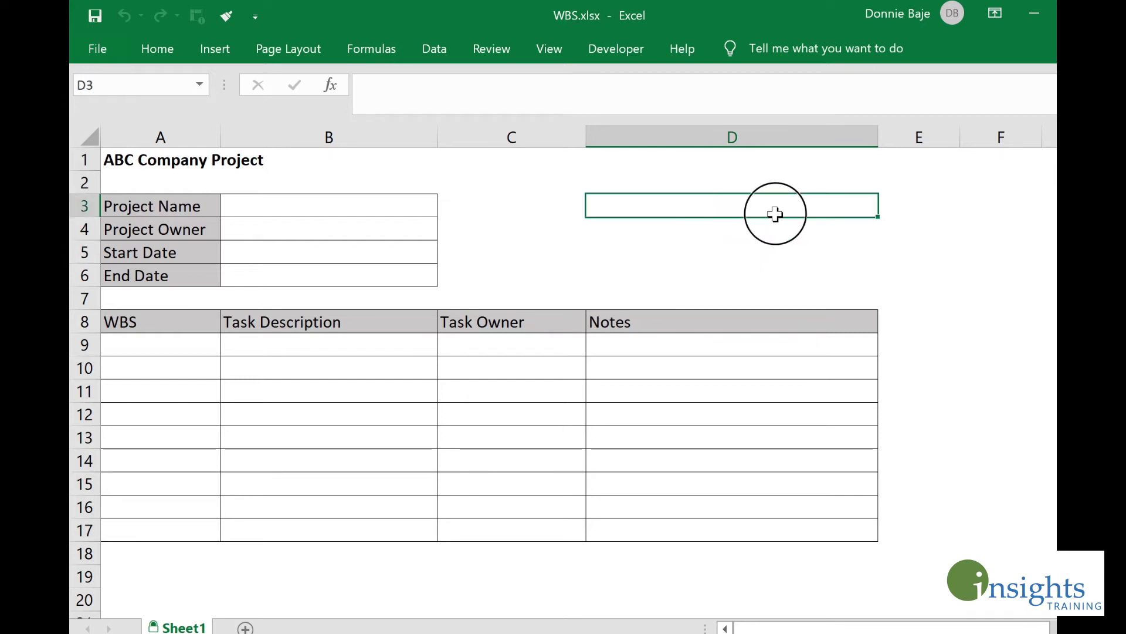
{"action": "left_click", "coordinate": [856, 249]}
{"action": "key", "text": "a"}
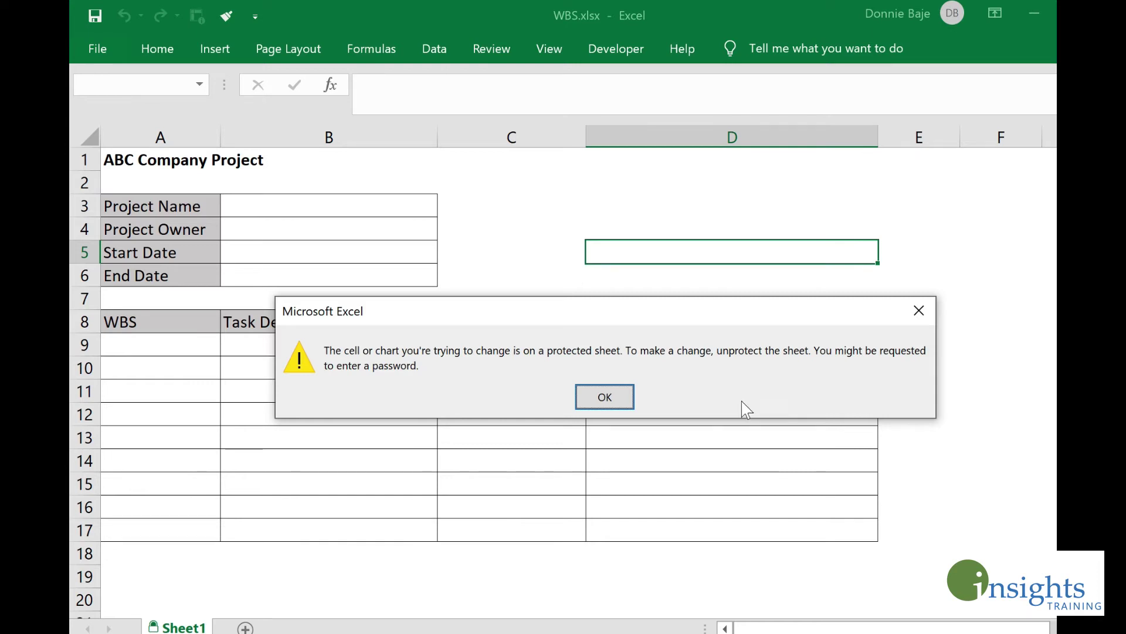
{"action": "left_click", "coordinate": [614, 397]}
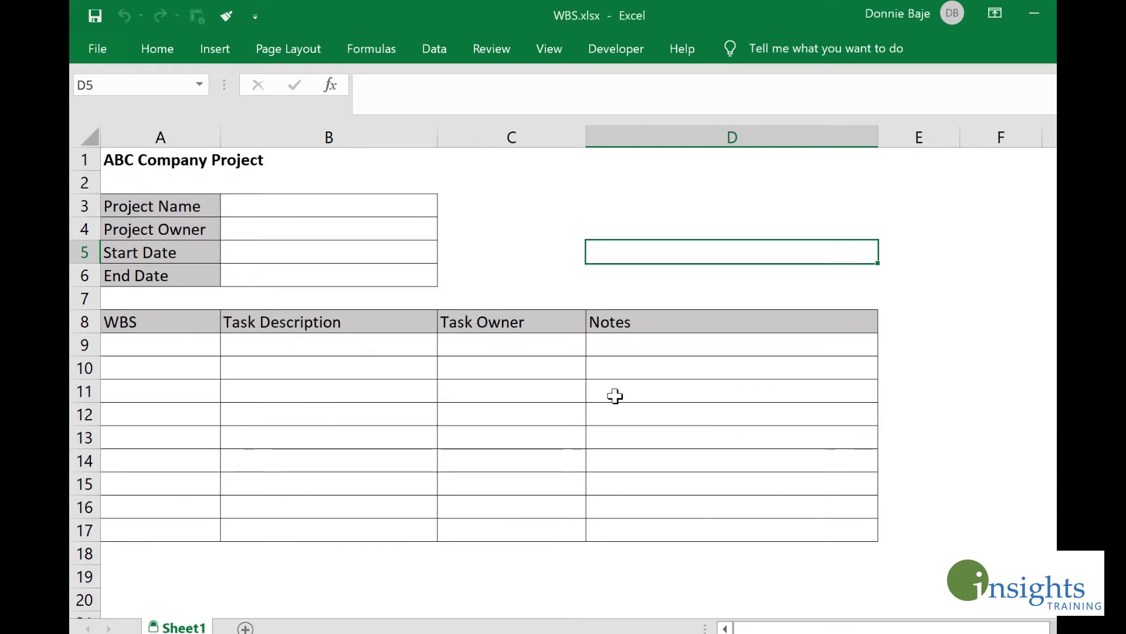
{"action": "left_click", "coordinate": [417, 342]}
{"action": "key", "text": "a"}
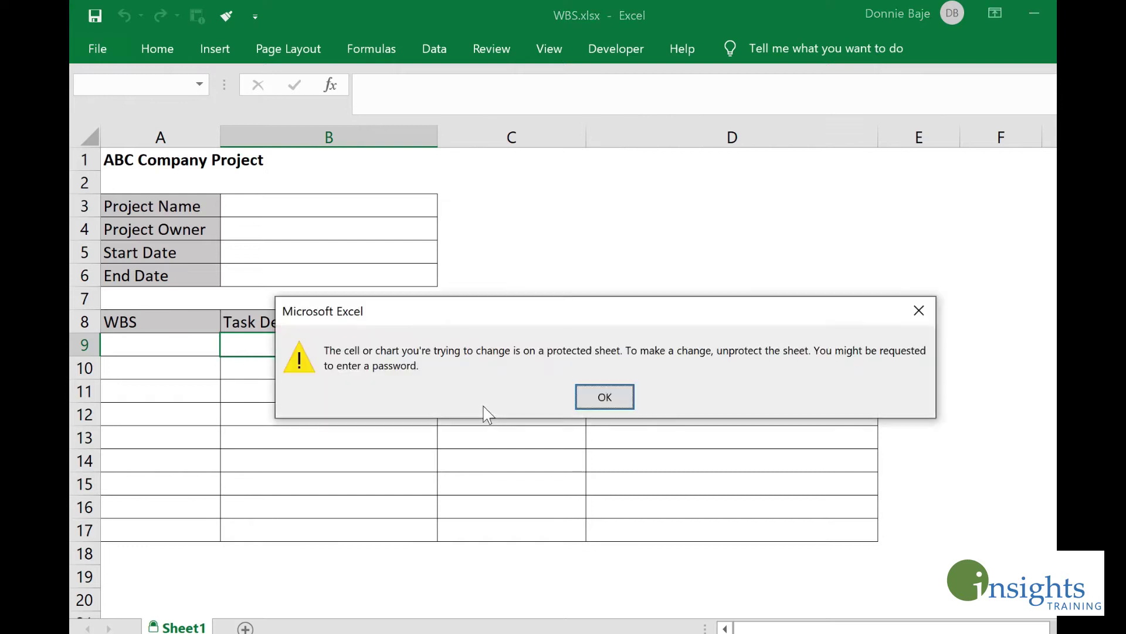
{"action": "left_click", "coordinate": [605, 394]}
{"action": "left_click", "coordinate": [542, 407]}
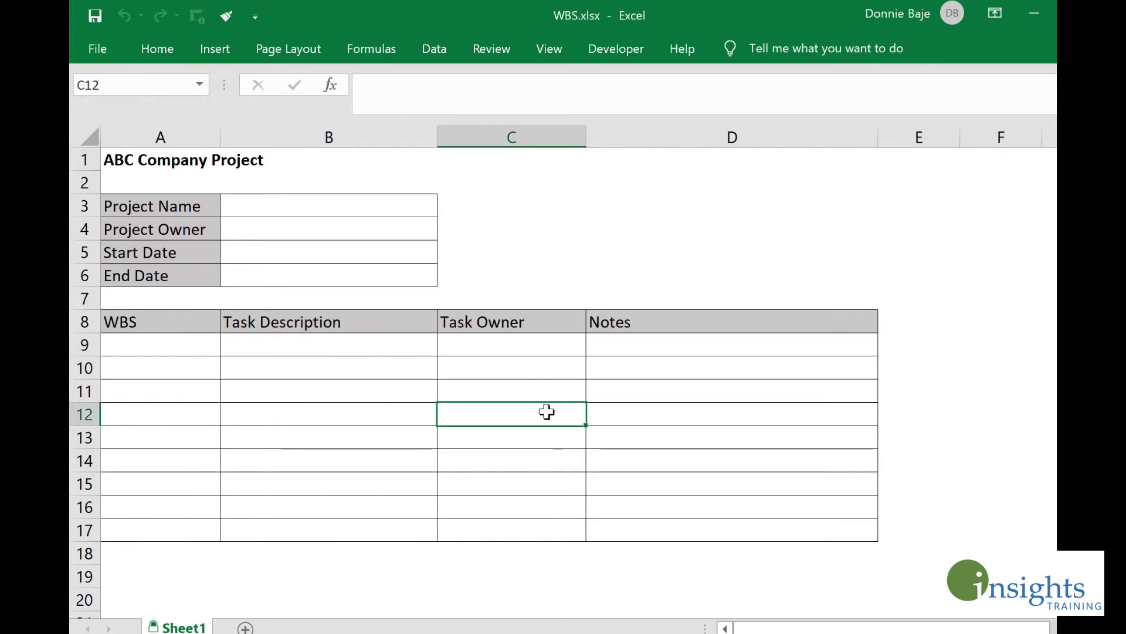
{"action": "key", "text": "a"}
{"action": "left_click", "coordinate": [619, 407]}
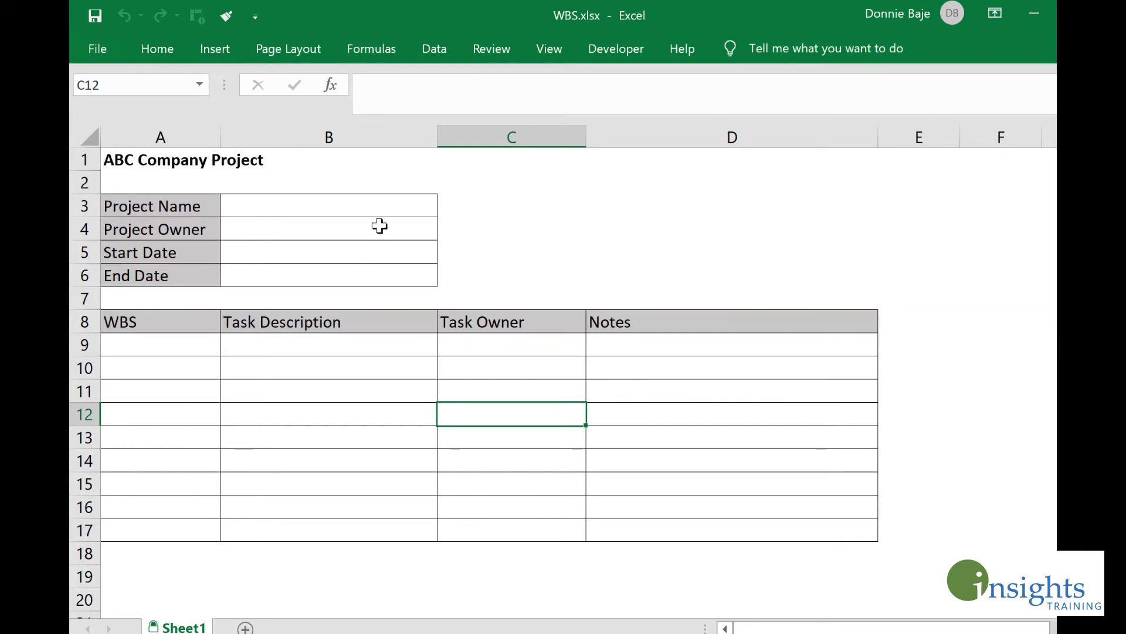
{"action": "left_click_drag", "start_coordinate": [379, 201], "coordinate": [375, 279]}
{"action": "left_click_drag", "start_coordinate": [189, 351], "coordinate": [751, 528]}
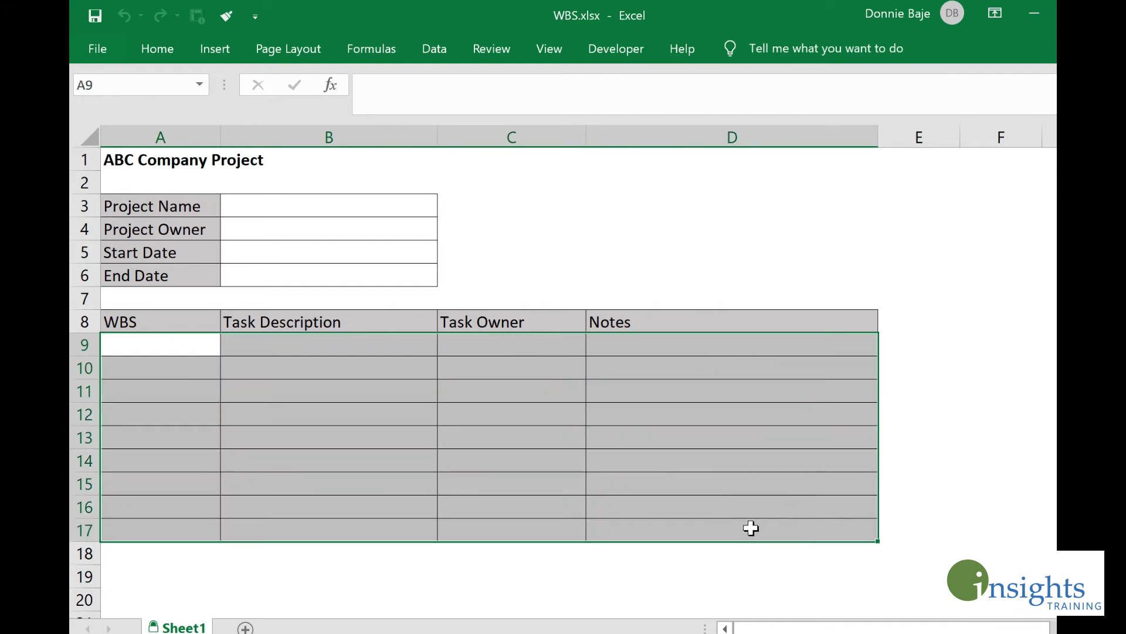
{"action": "left_click", "coordinate": [441, 390]}
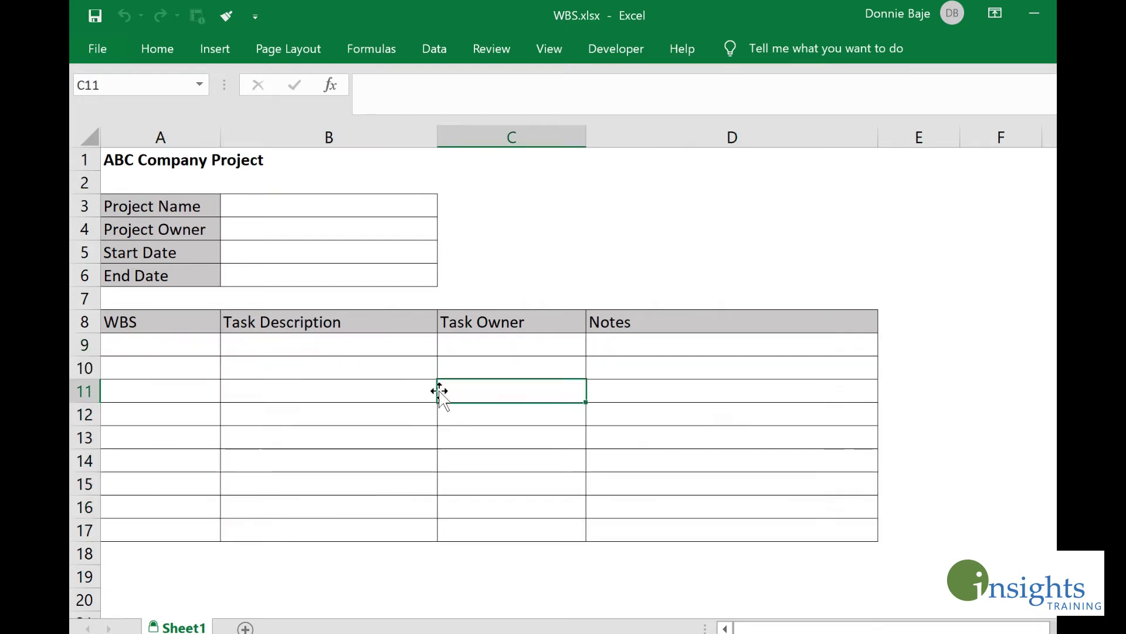
Step: Unprotect Sheet1 from the Review tab by entering its sheet password
{"action": "left_click", "coordinate": [360, 198]}
{"action": "left_click", "coordinate": [492, 49]}
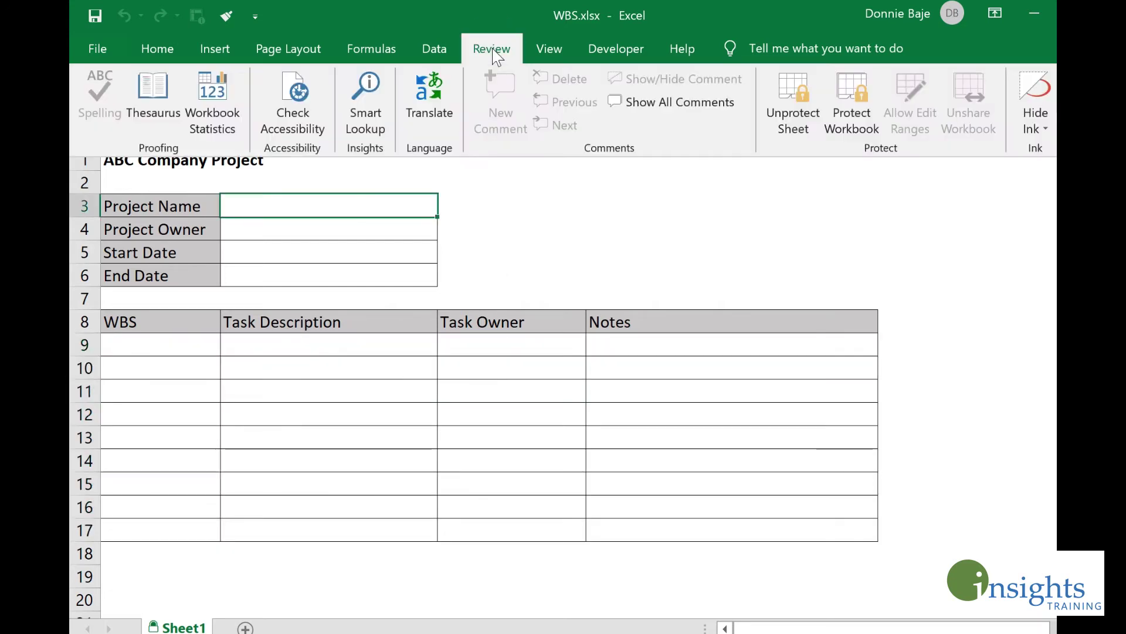
{"action": "left_click", "coordinate": [791, 117]}
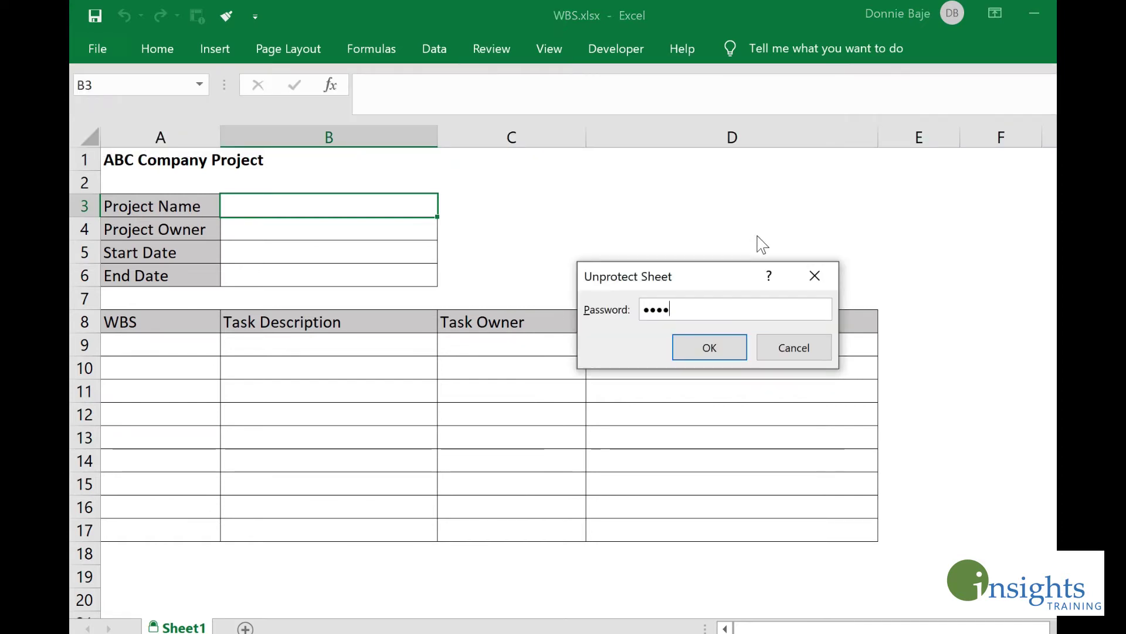
{"action": "key", "text": "Return"}
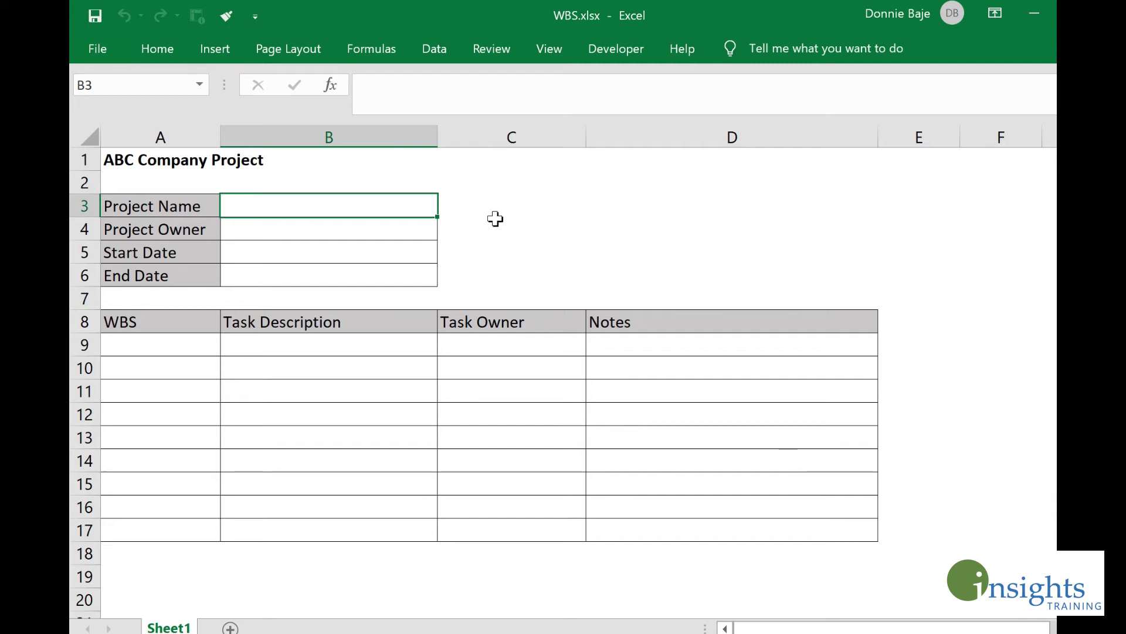
Step: Select the project detail cells B3:B6 and check their right-click menu and the Review commands
{"action": "left_click_drag", "start_coordinate": [390, 206], "coordinate": [382, 275]}
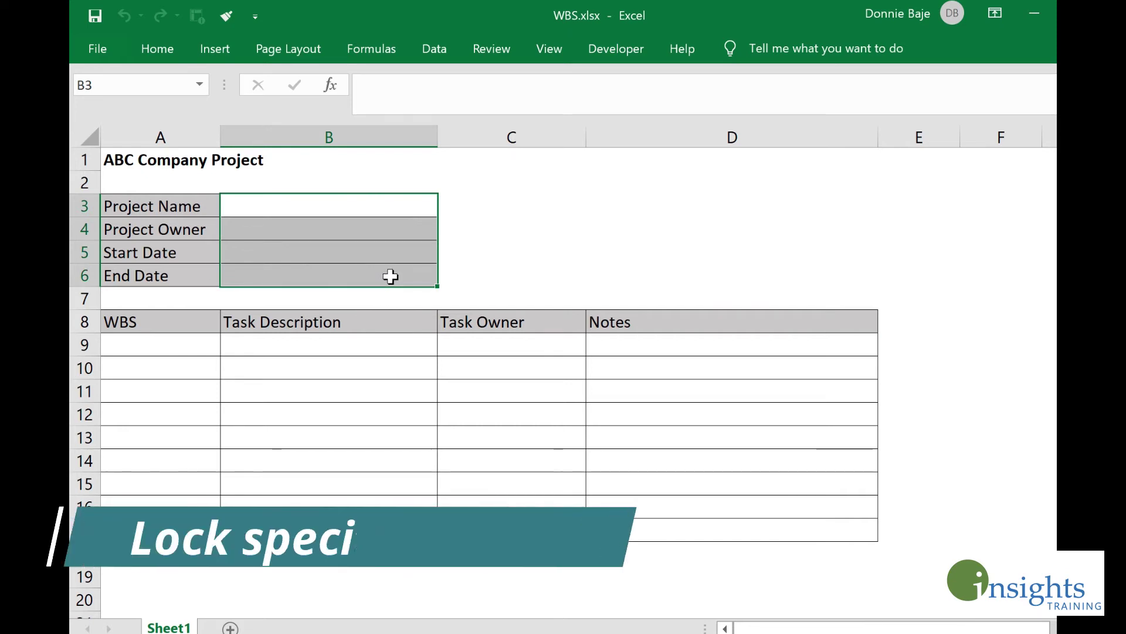
{"action": "left_click_drag", "start_coordinate": [359, 203], "coordinate": [348, 271]}
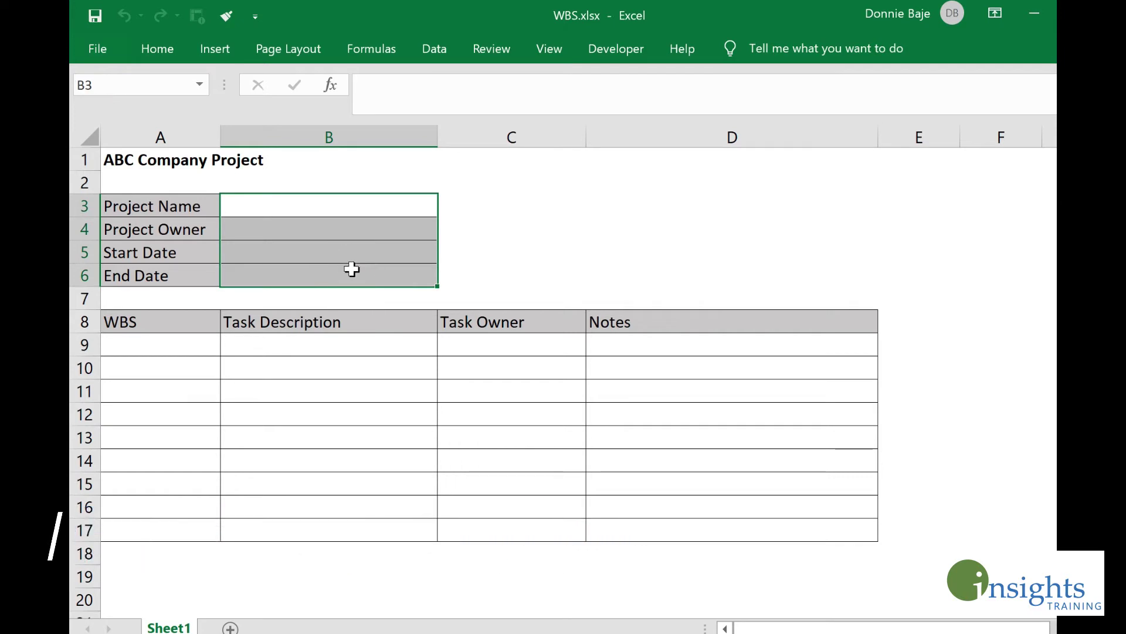
{"action": "right_click", "coordinate": [361, 253]}
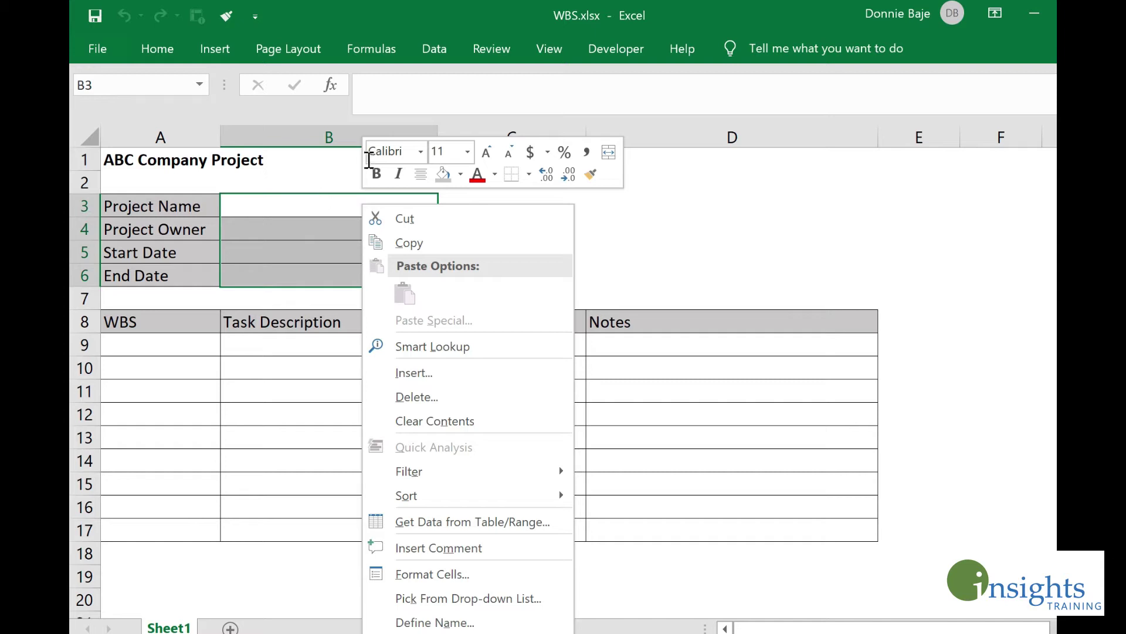
{"action": "left_click", "coordinate": [323, 186]}
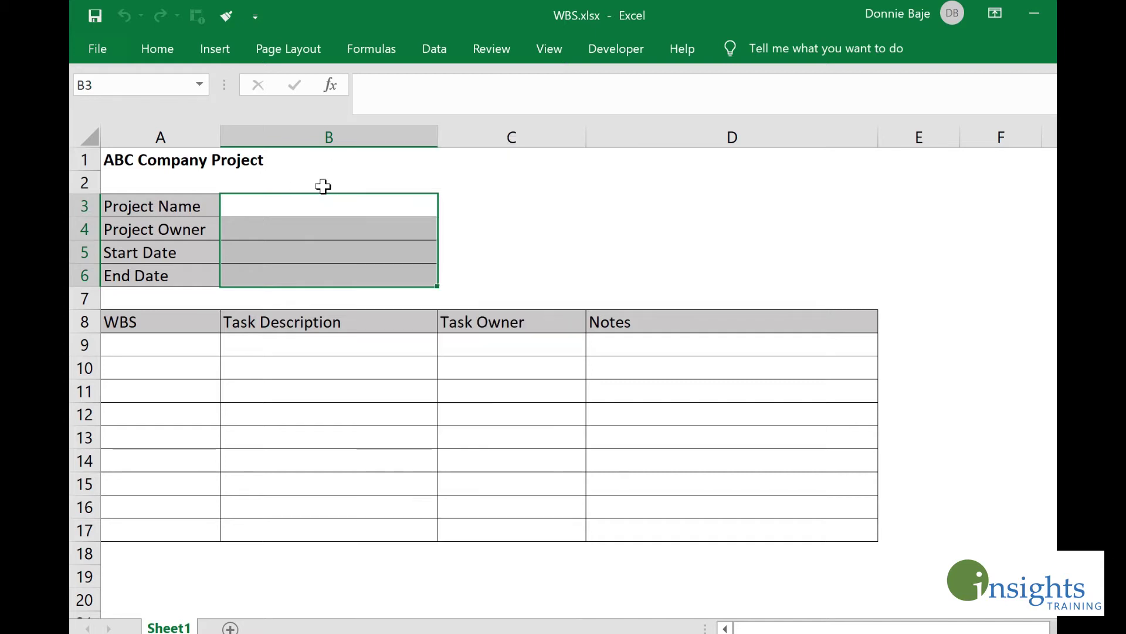
{"action": "left_click", "coordinate": [397, 209]}
{"action": "left_click", "coordinate": [505, 50]}
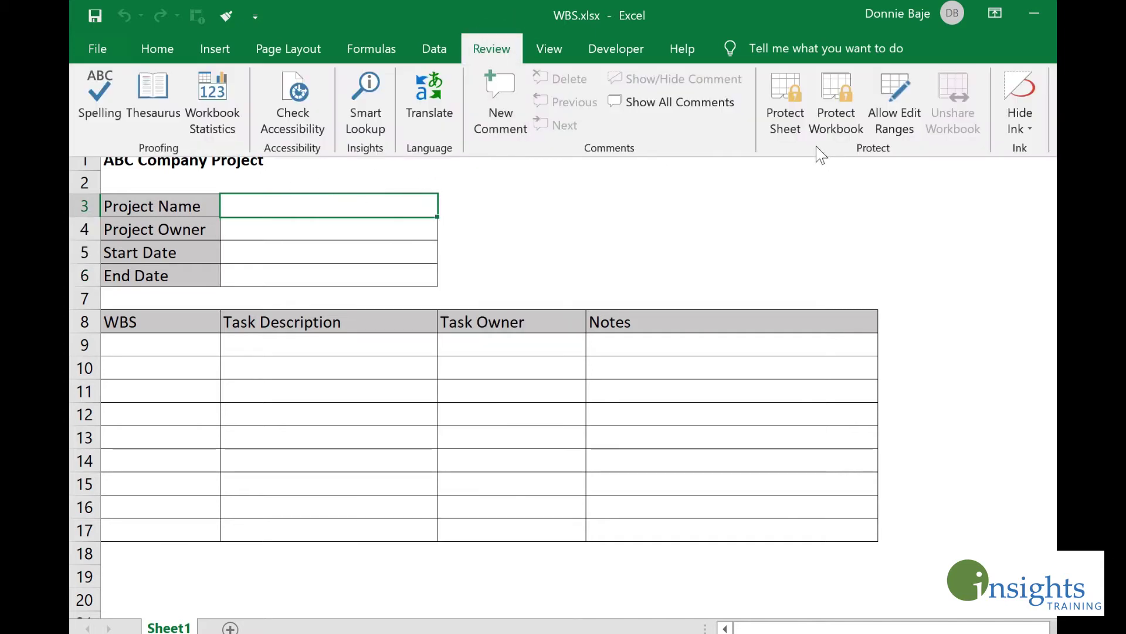
{"action": "left_click", "coordinate": [566, 251]}
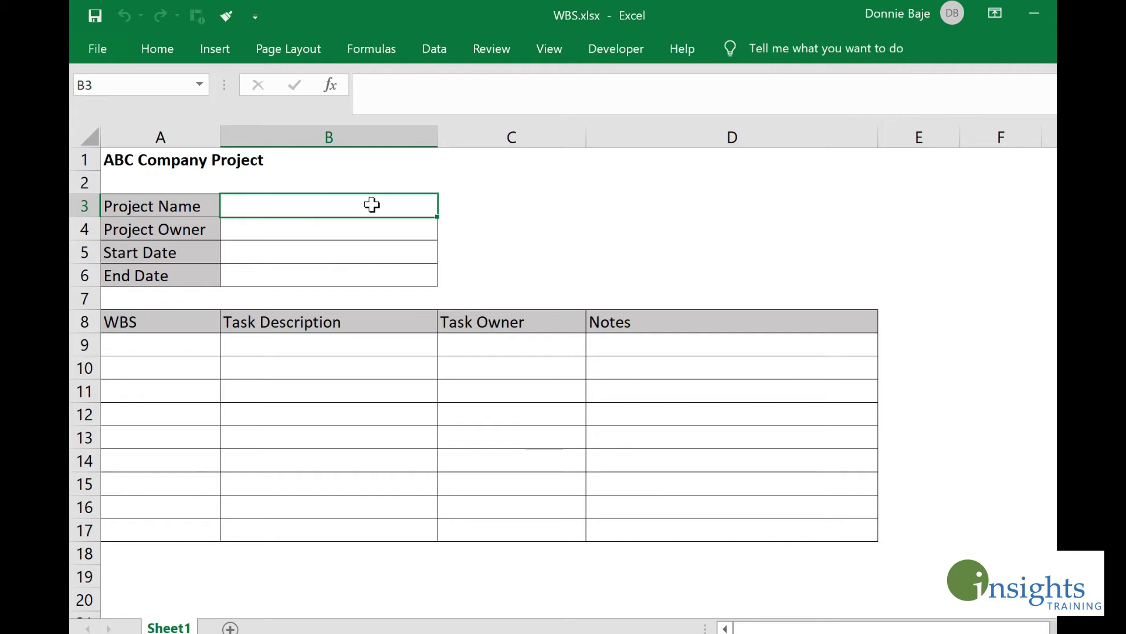
Step: Open Format Cells for B3:B6 and browse its Number, Alignment, Font, Border and Fill tabs
{"action": "left_click_drag", "start_coordinate": [372, 204], "coordinate": [360, 274]}
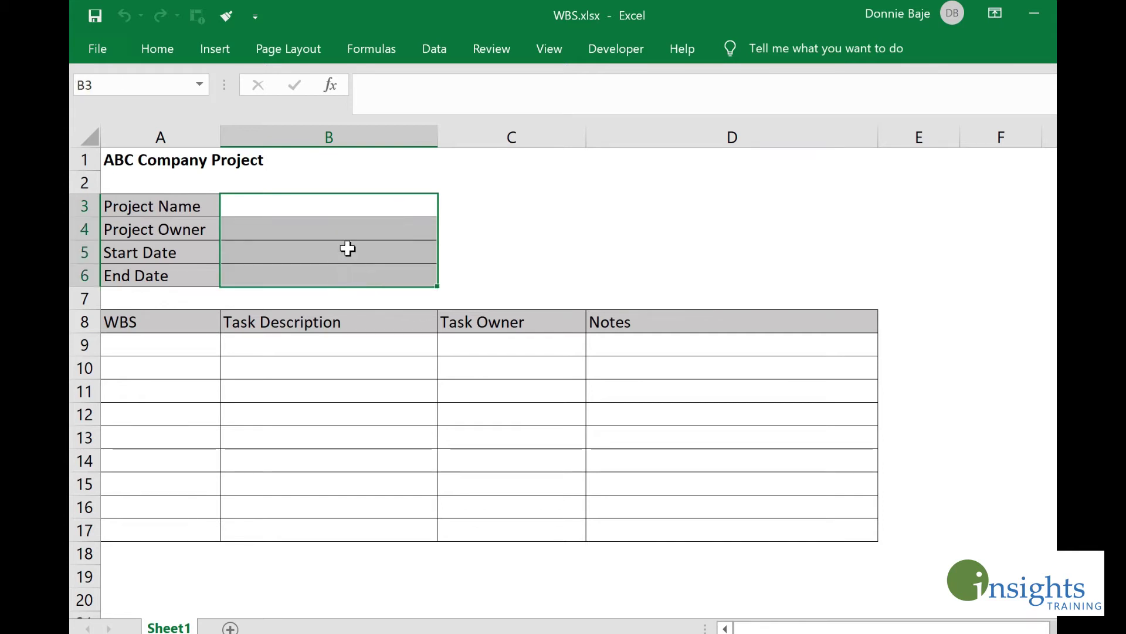
{"action": "right_click", "coordinate": [364, 232]}
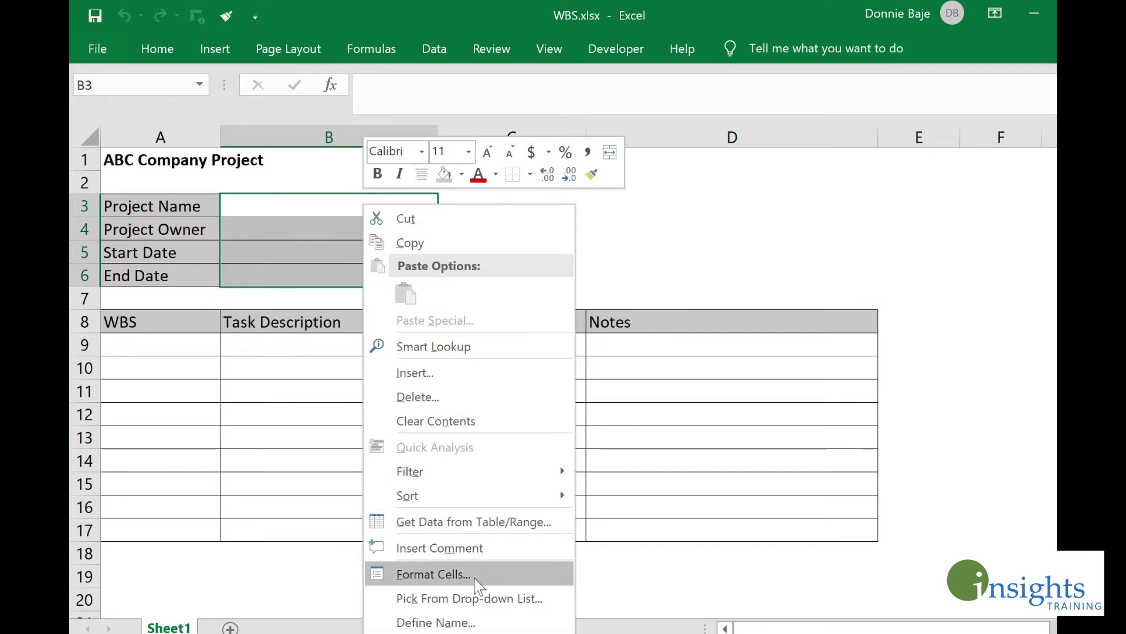
{"action": "left_click", "coordinate": [474, 575]}
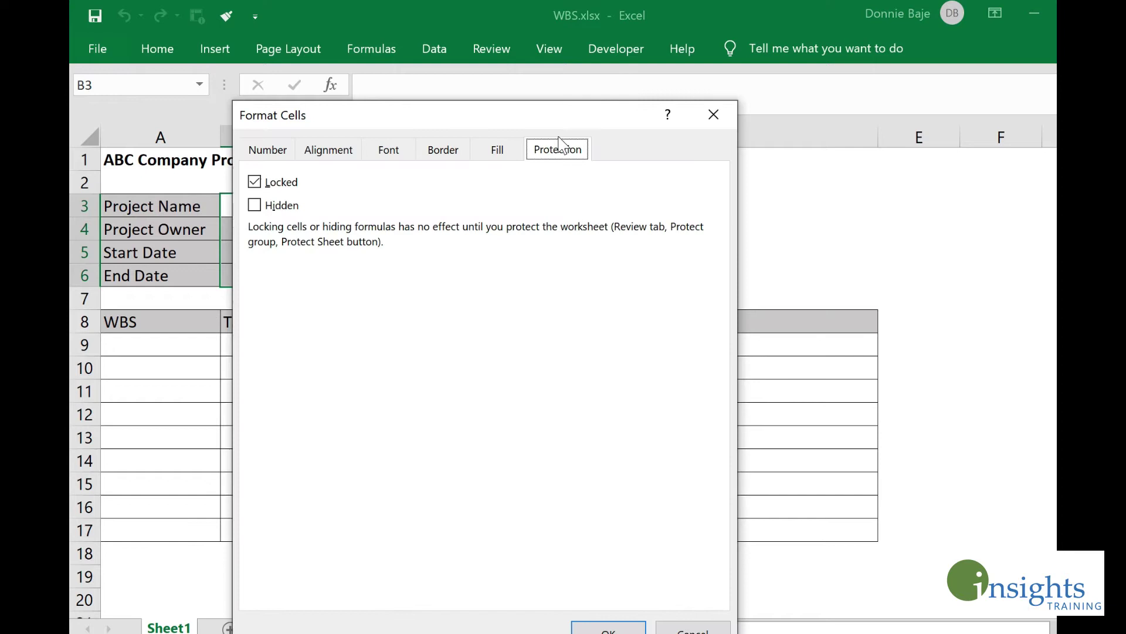
{"action": "left_click_drag", "start_coordinate": [547, 117], "coordinate": [570, 59]}
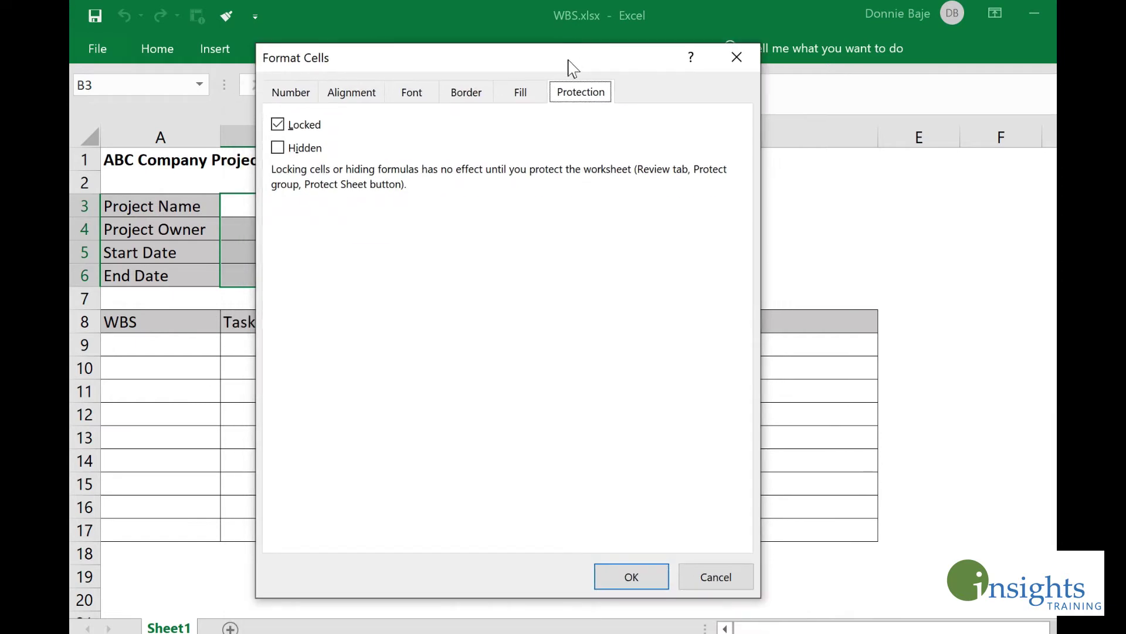
{"action": "left_click", "coordinate": [299, 98]}
{"action": "left_click", "coordinate": [359, 98]}
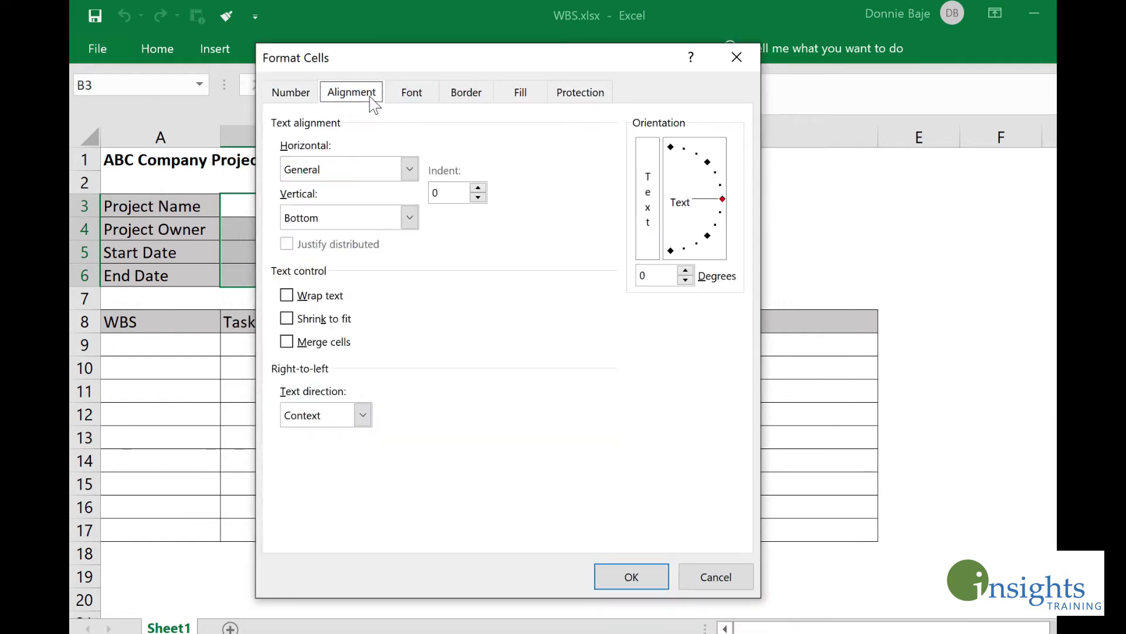
{"action": "left_click", "coordinate": [413, 92]}
{"action": "left_click", "coordinate": [466, 93]}
{"action": "left_click", "coordinate": [520, 93]}
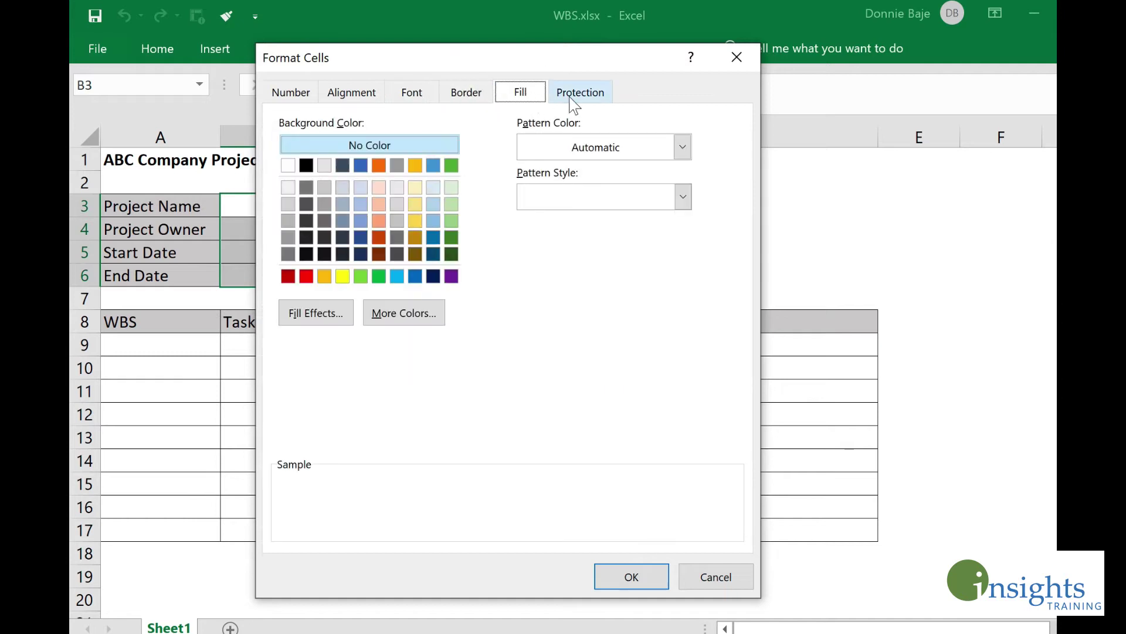
Step: Uncheck Locked on the Protection tab for B3:B6 and apply it
{"action": "left_click", "coordinate": [598, 89]}
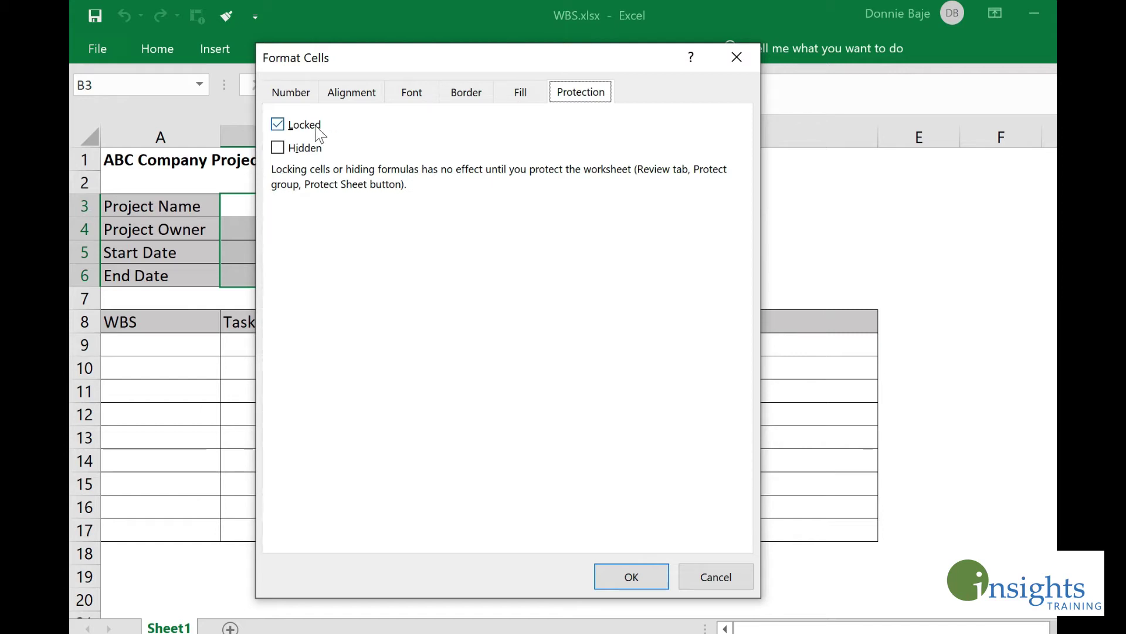
{"action": "left_click", "coordinate": [303, 130]}
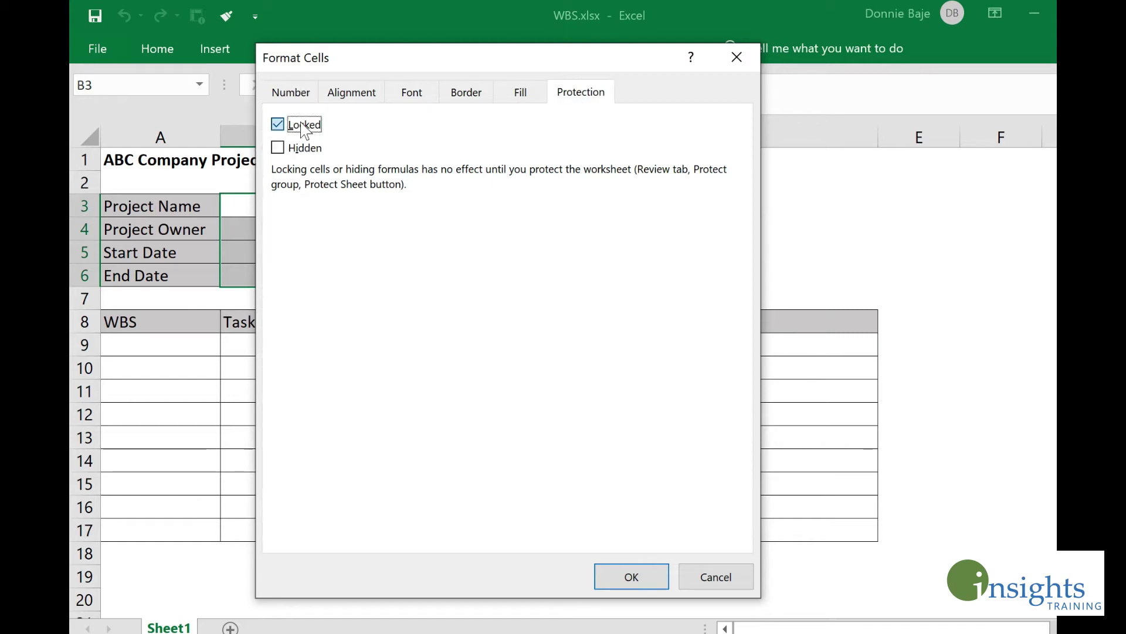
{"action": "left_click", "coordinate": [638, 574]}
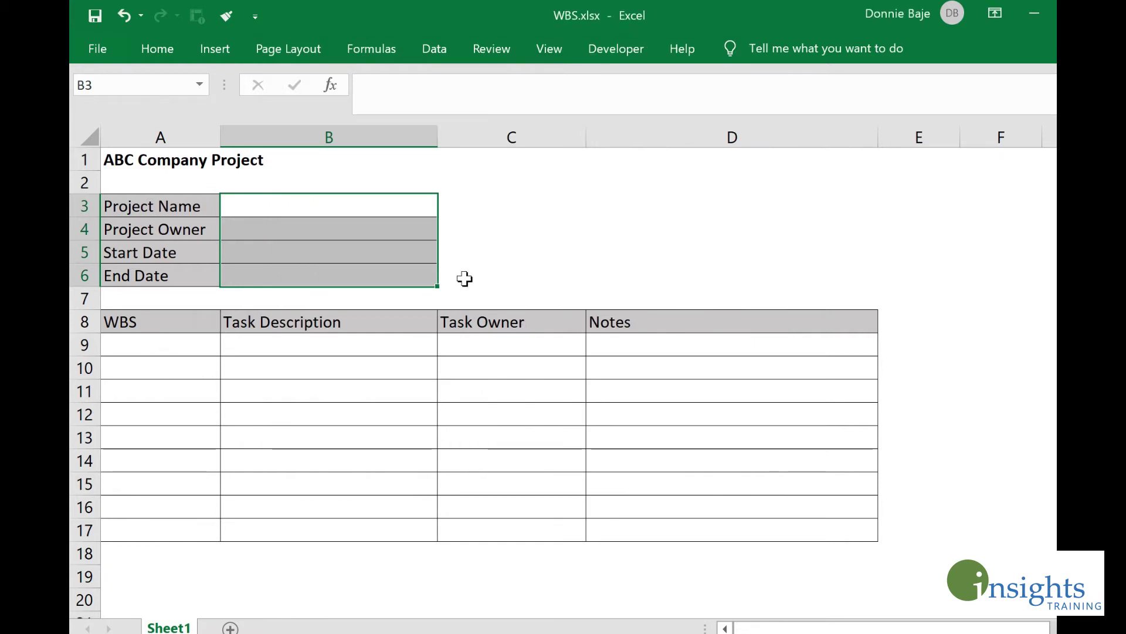
{"action": "left_click", "coordinate": [516, 228]}
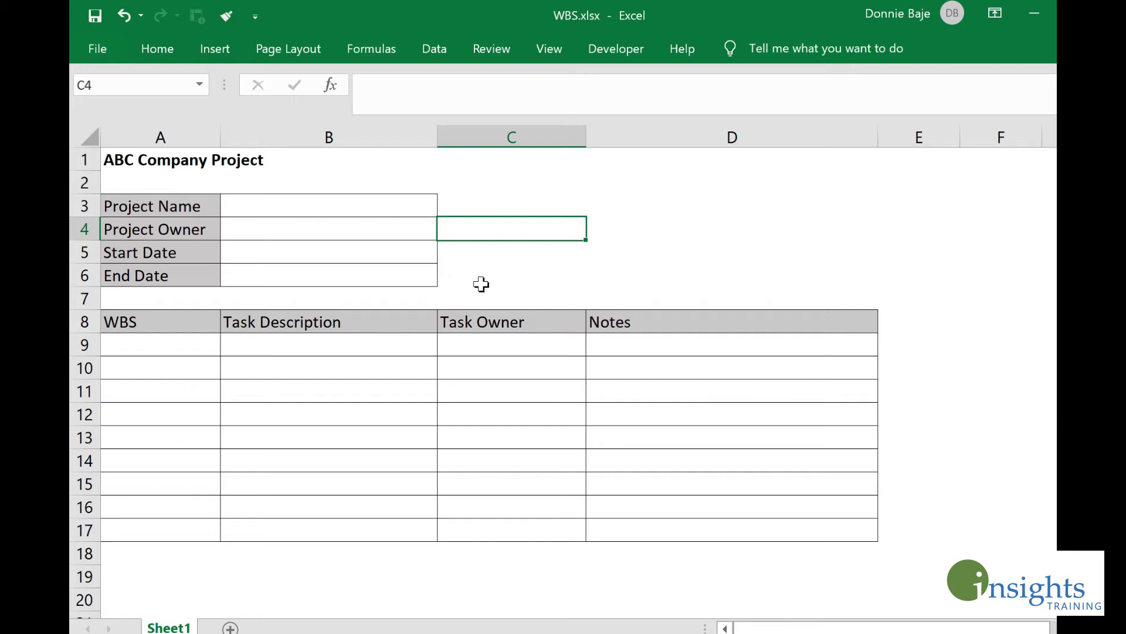
Step: Type test entries 'r' in C4 and B4, then clear both cells
{"action": "type", "text": "r"}
{"action": "left_click", "coordinate": [511, 271]}
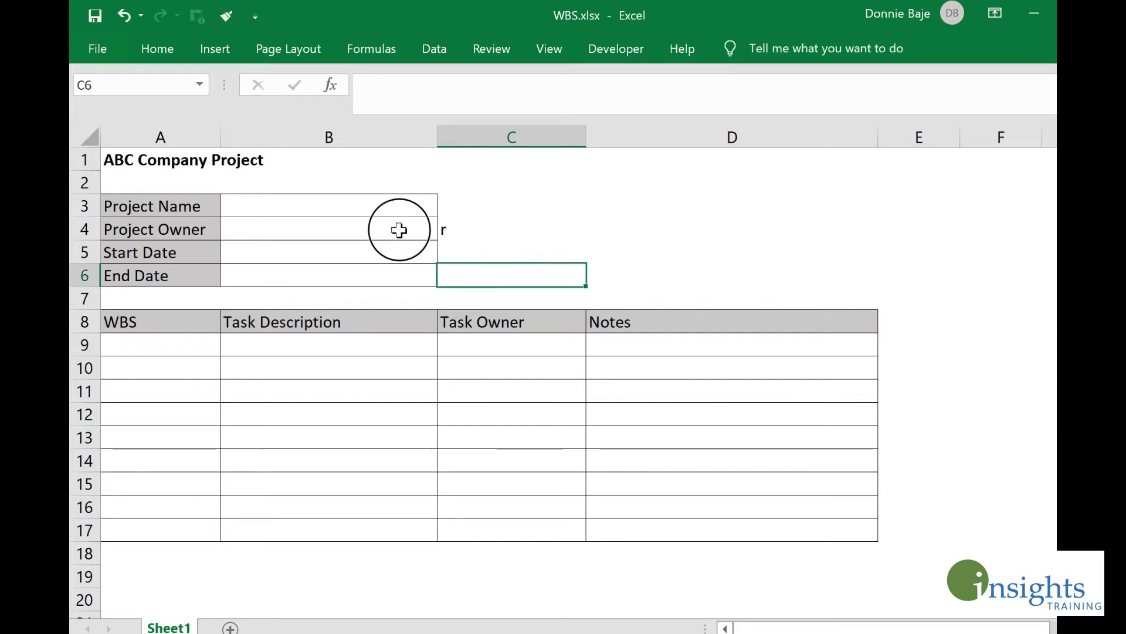
{"action": "left_click", "coordinate": [398, 229]}
{"action": "type", "text": "r"}
{"action": "left_click", "coordinate": [414, 294]}
{"action": "left_click", "coordinate": [414, 231]}
{"action": "key", "text": "BackSpace"}
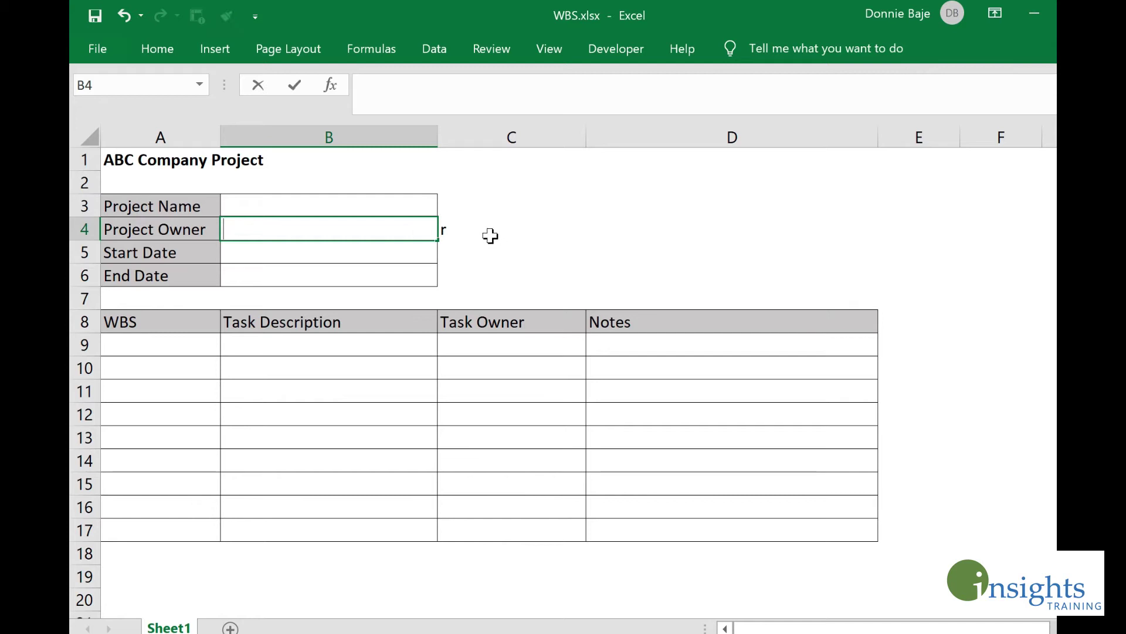
{"action": "left_click", "coordinate": [490, 236]}
{"action": "key", "text": "BackSpace"}
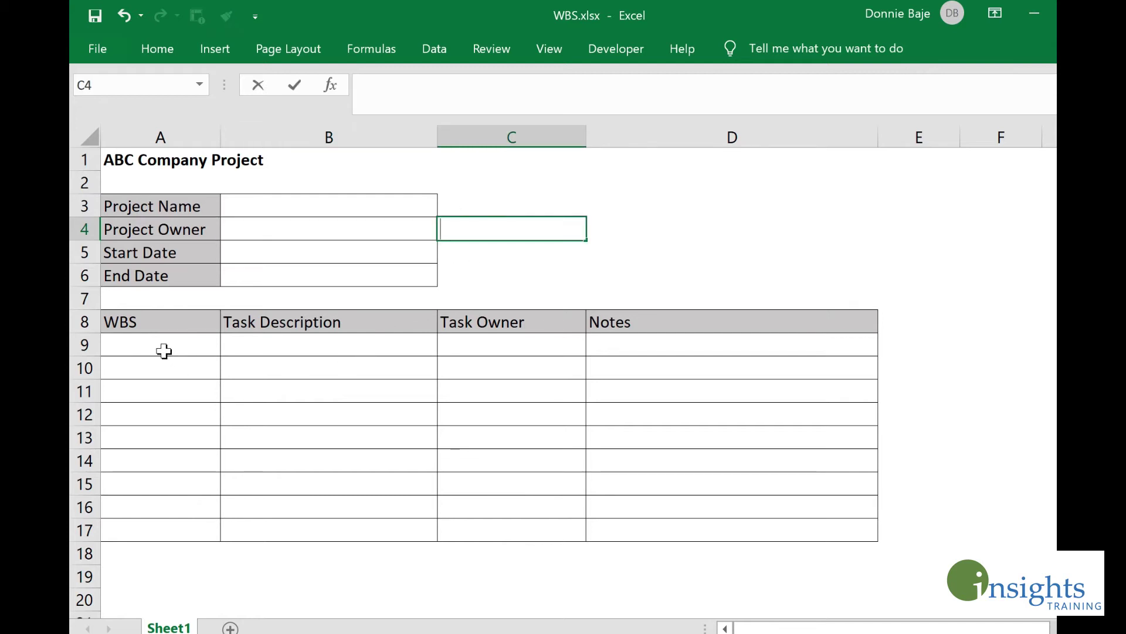
Step: Uncheck Locked in Format Cells > Protection for the task table A9:D17
{"action": "left_click_drag", "start_coordinate": [161, 350], "coordinate": [777, 534]}
{"action": "right_click", "coordinate": [397, 376]}
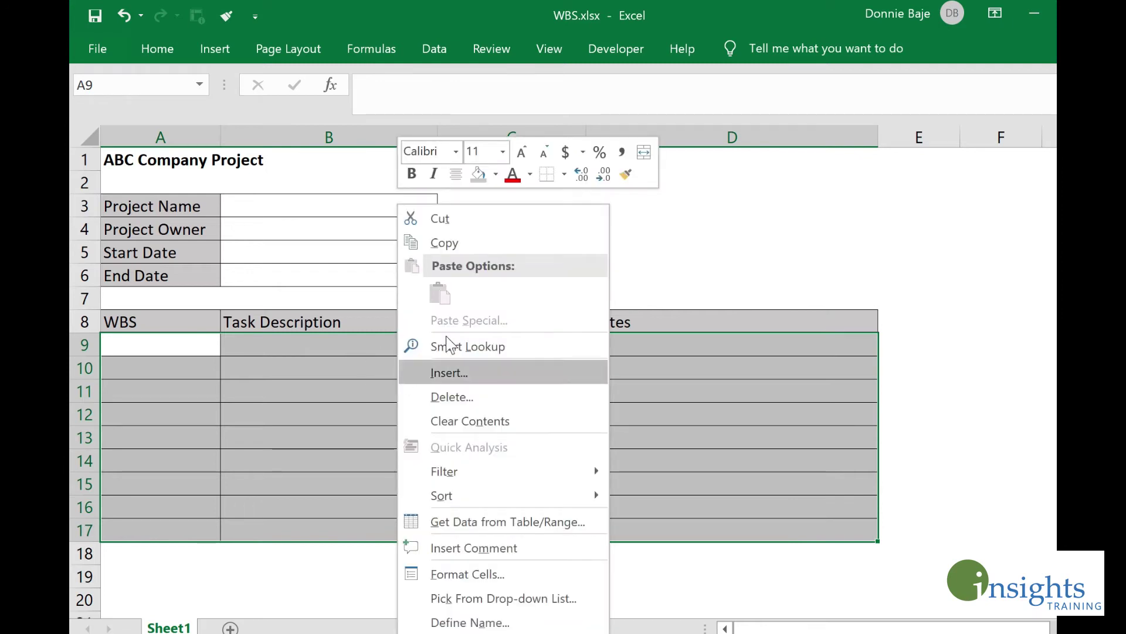
{"action": "left_click", "coordinate": [482, 573]}
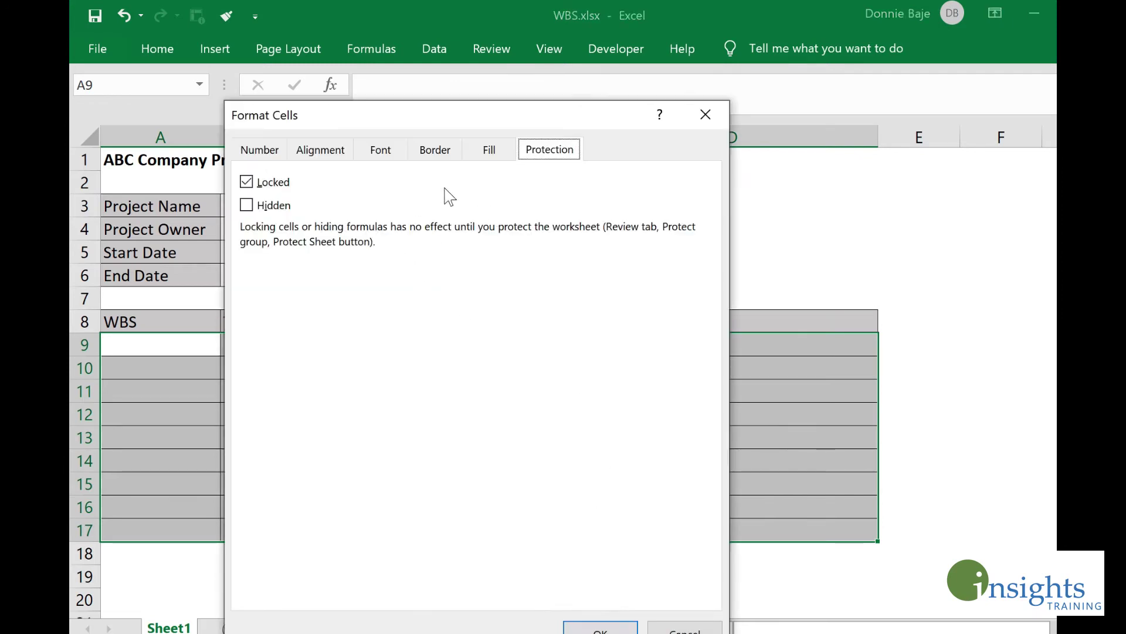
{"action": "left_click_drag", "start_coordinate": [538, 107], "coordinate": [566, 34]}
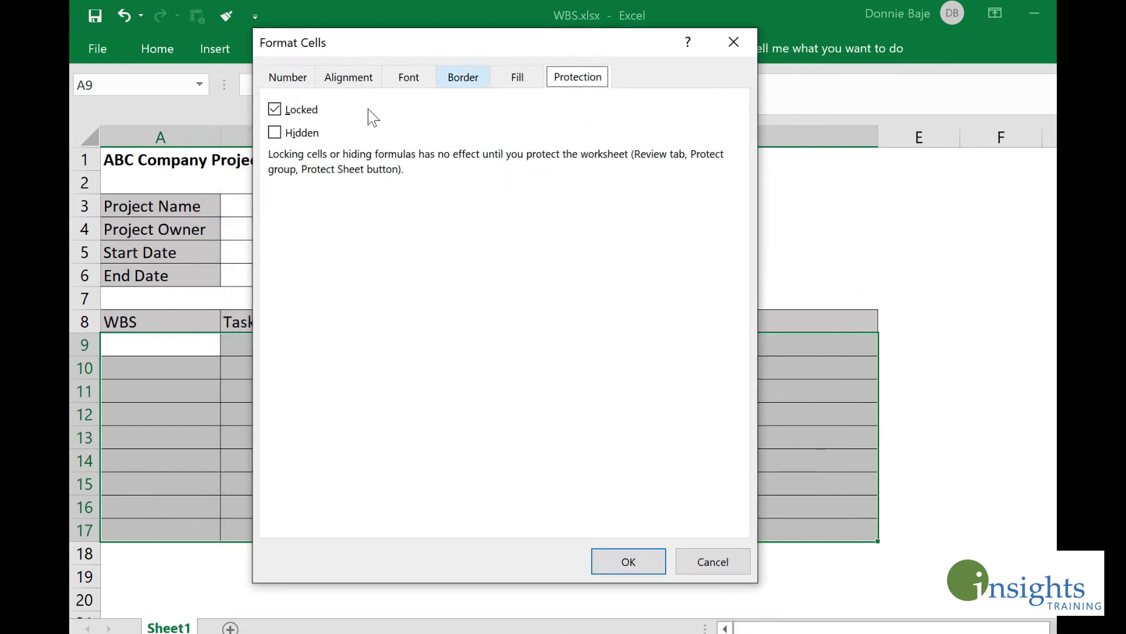
{"action": "left_click", "coordinate": [283, 109]}
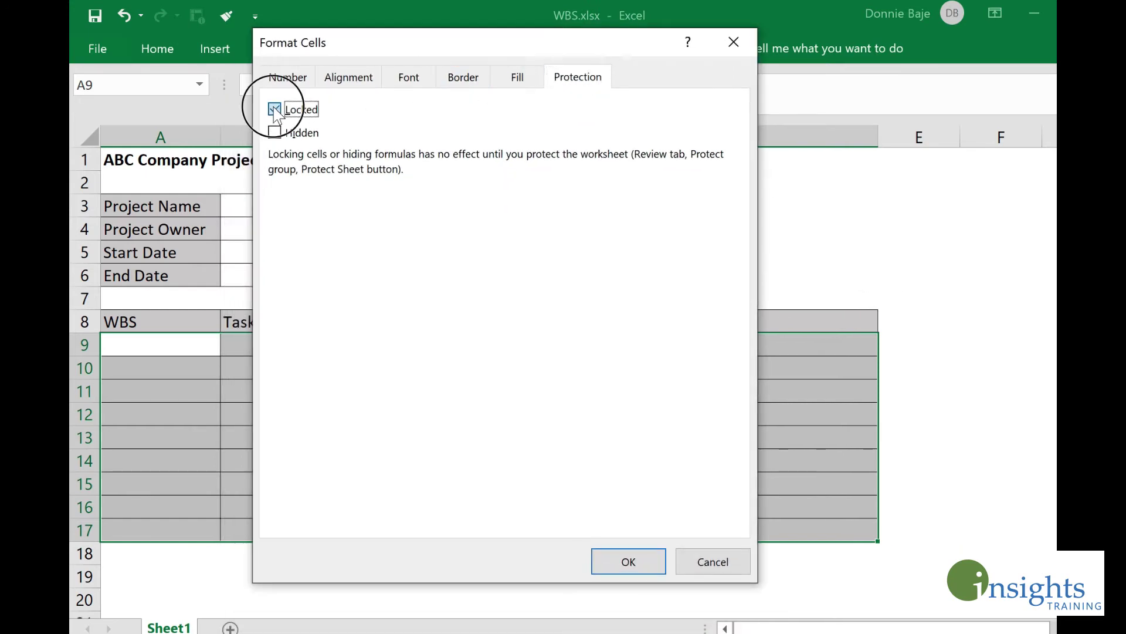
{"action": "left_click", "coordinate": [634, 560]}
{"action": "left_click", "coordinate": [533, 395]}
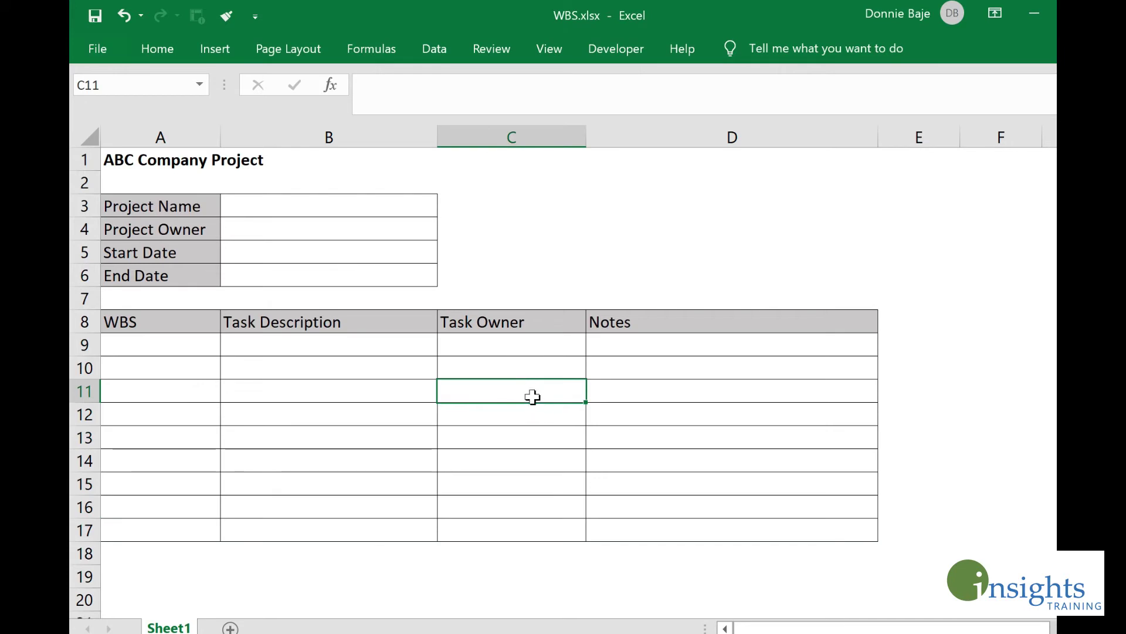
{"action": "left_click_drag", "start_coordinate": [374, 201], "coordinate": [369, 271]}
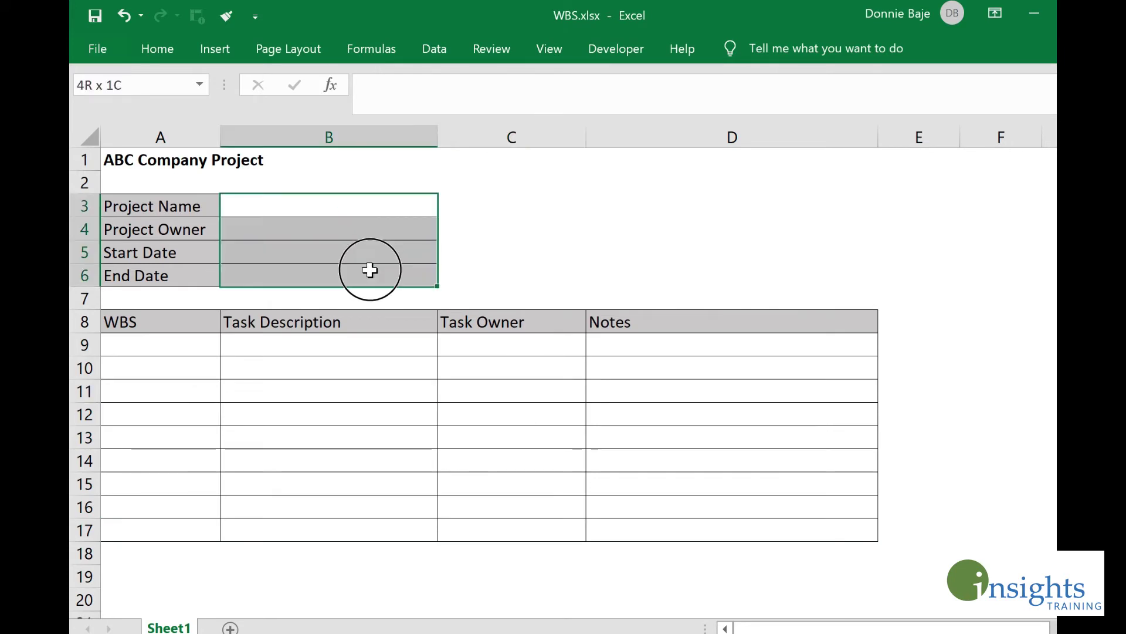
{"action": "left_click_drag", "start_coordinate": [208, 345], "coordinate": [702, 516]}
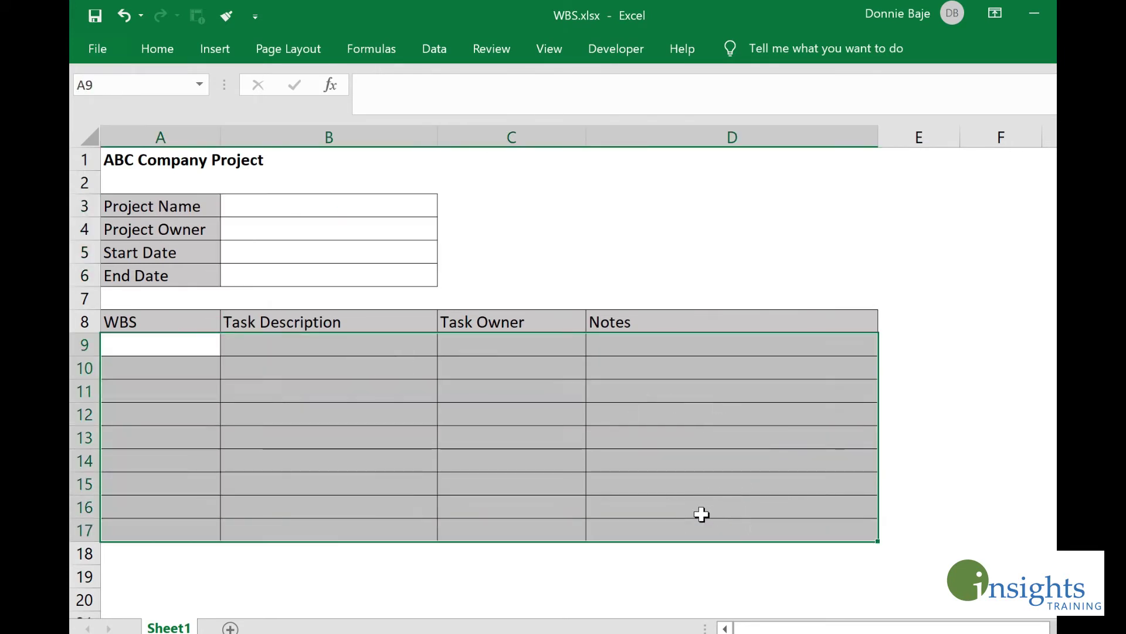
{"action": "left_click", "coordinate": [495, 386]}
{"action": "left_click", "coordinate": [368, 251]}
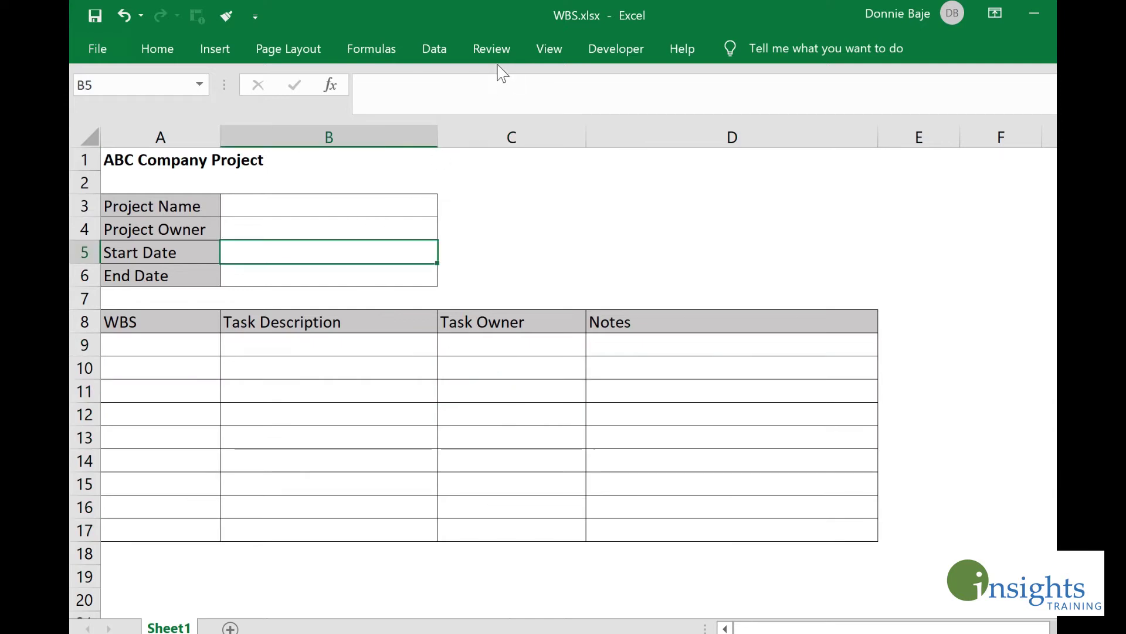
{"action": "left_click", "coordinate": [498, 50]}
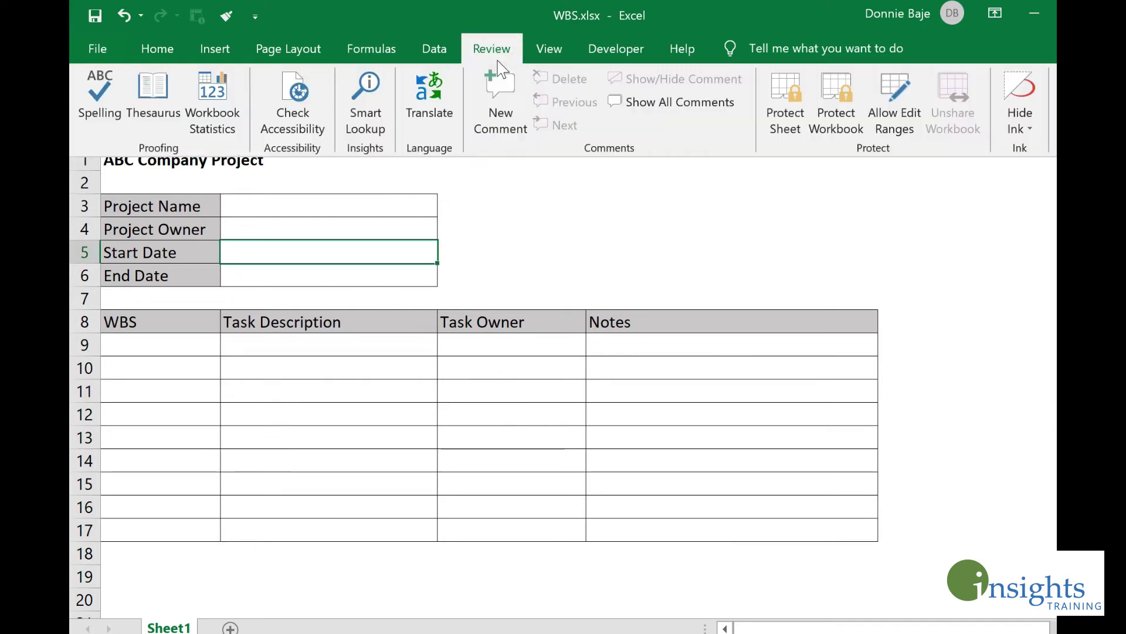
{"action": "left_click", "coordinate": [784, 115]}
{"action": "type", "text": "1234"}
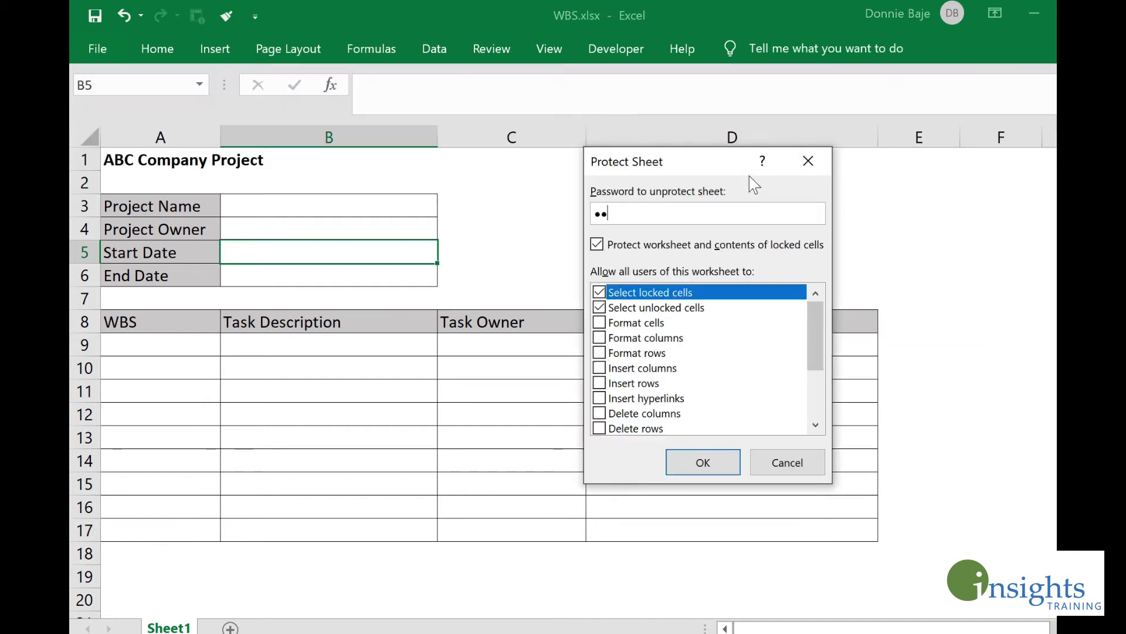
{"action": "key", "text": "Return"}
{"action": "type", "text": "12"}
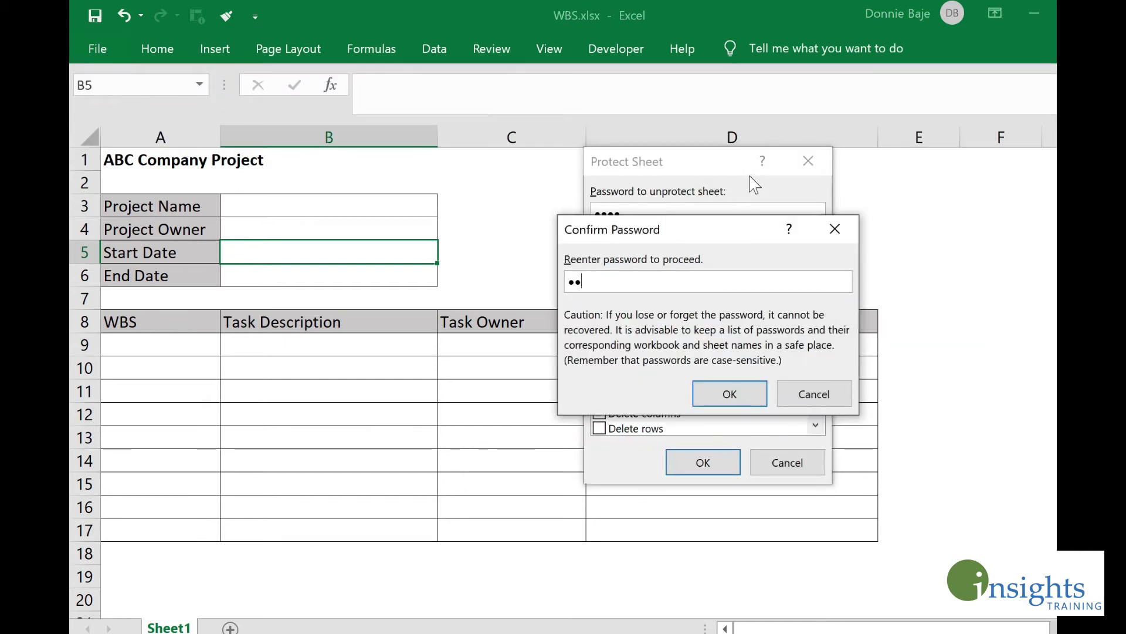
{"action": "type", "text": "34"}
{"action": "key", "text": "Return"}
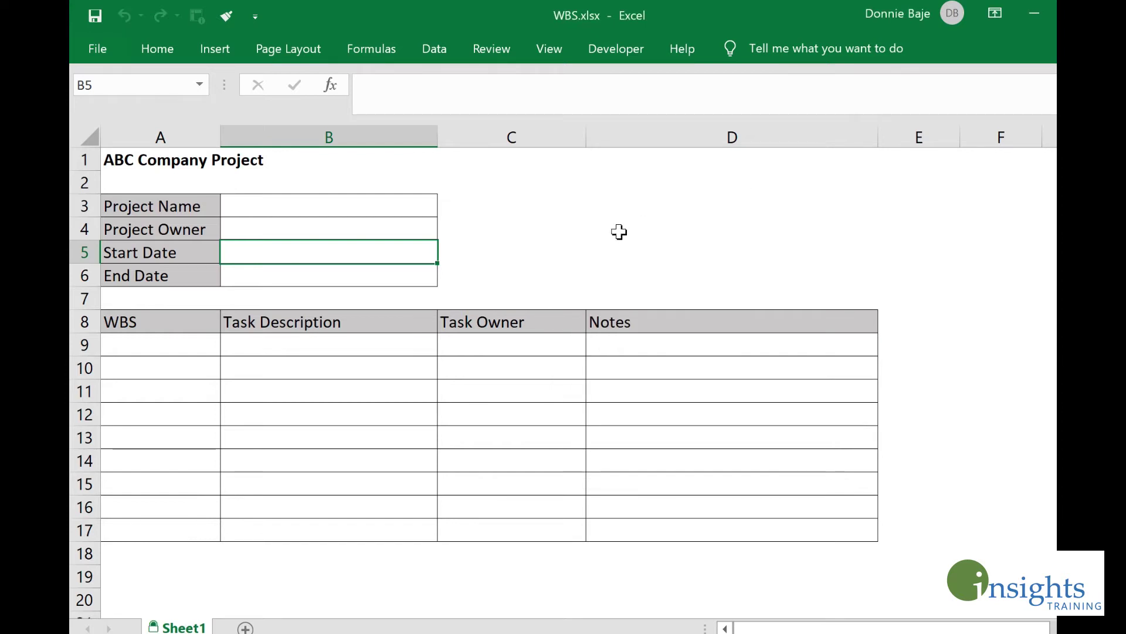
{"action": "left_click", "coordinate": [618, 231]}
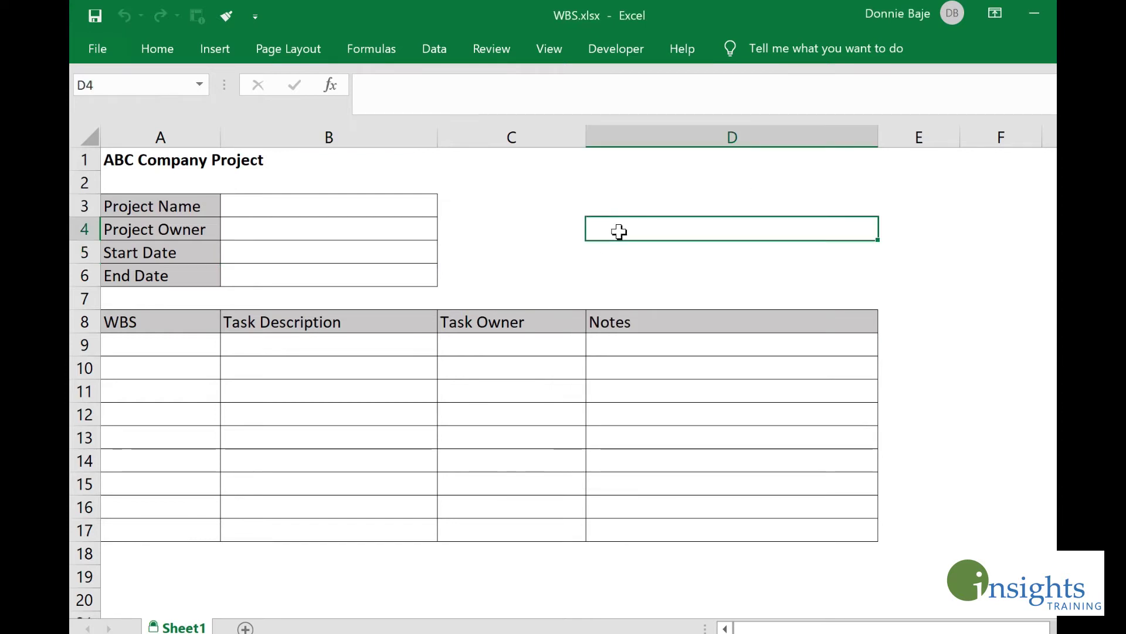
{"action": "left_click_drag", "start_coordinate": [518, 196], "coordinate": [675, 206]}
{"action": "left_click", "coordinate": [708, 266]}
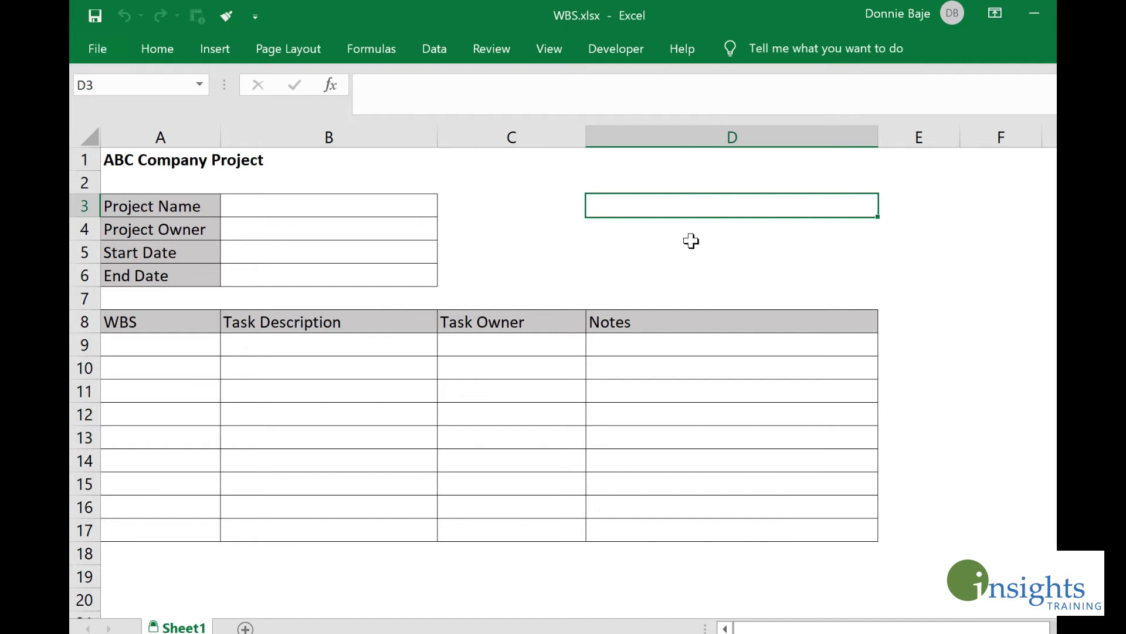
{"action": "left_click", "coordinate": [691, 239]}
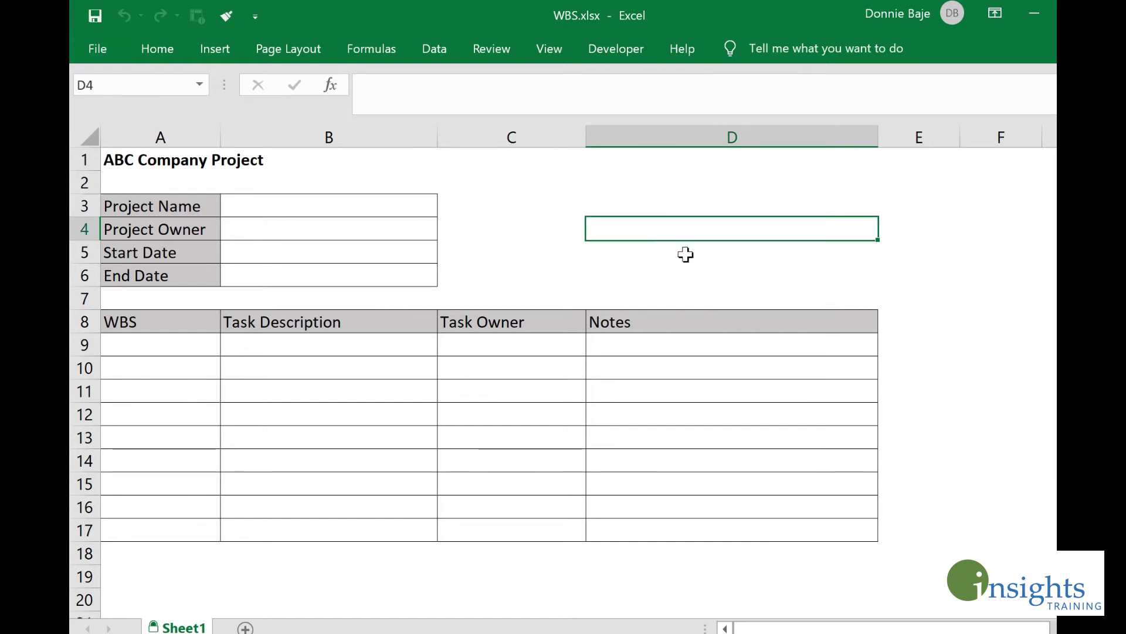
{"action": "left_click", "coordinate": [685, 254]}
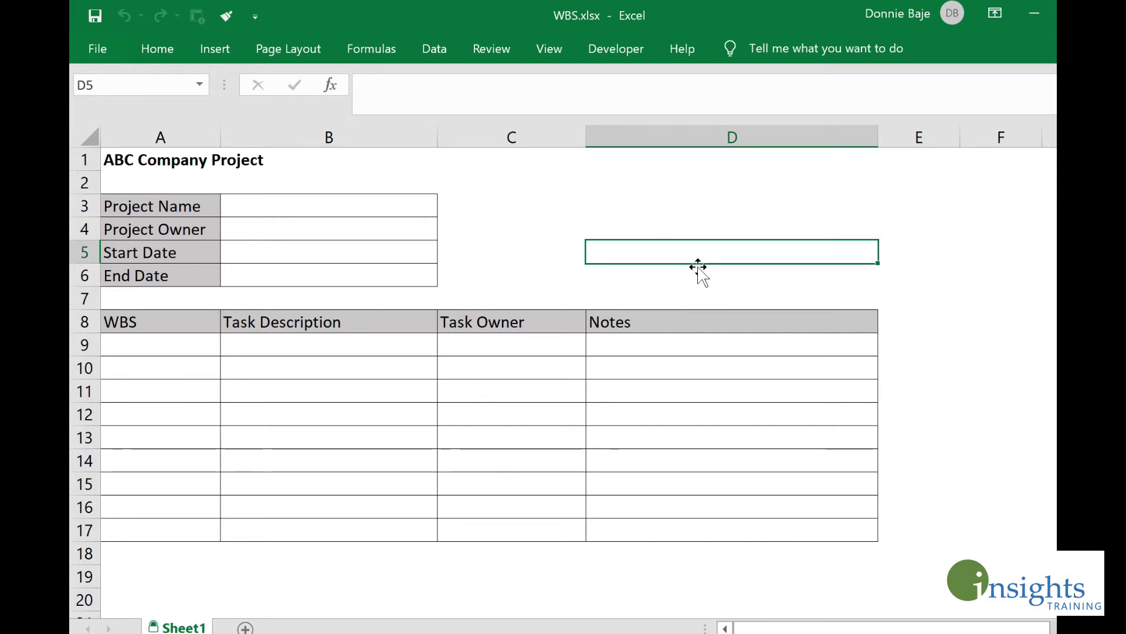
{"action": "left_click", "coordinate": [698, 267]}
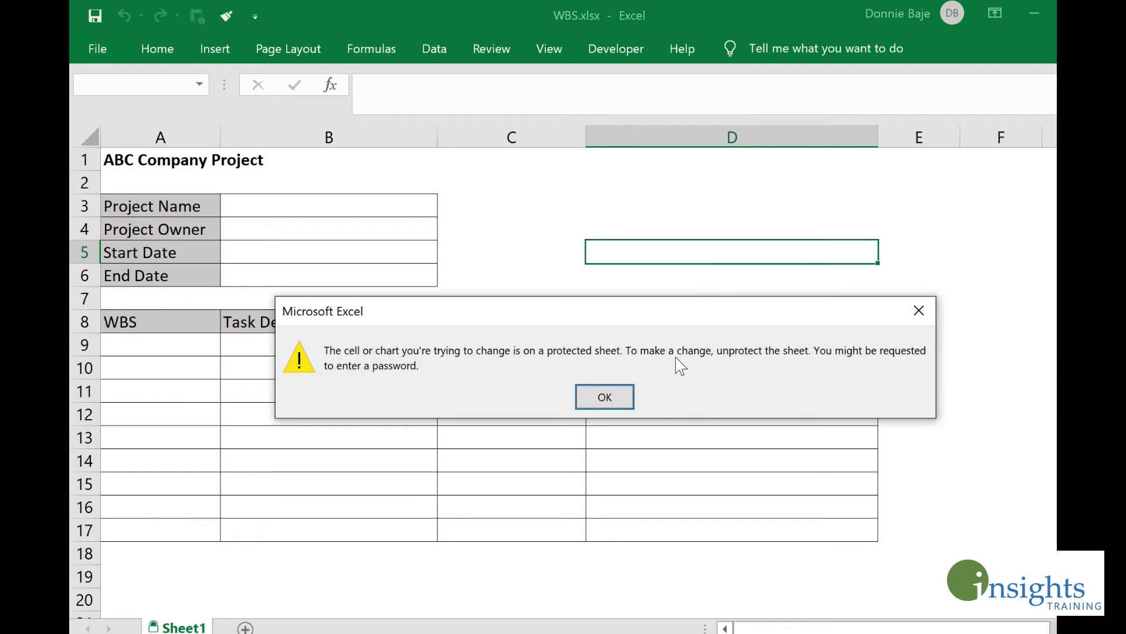
{"action": "left_click", "coordinate": [604, 397]}
{"action": "left_click", "coordinate": [352, 207]}
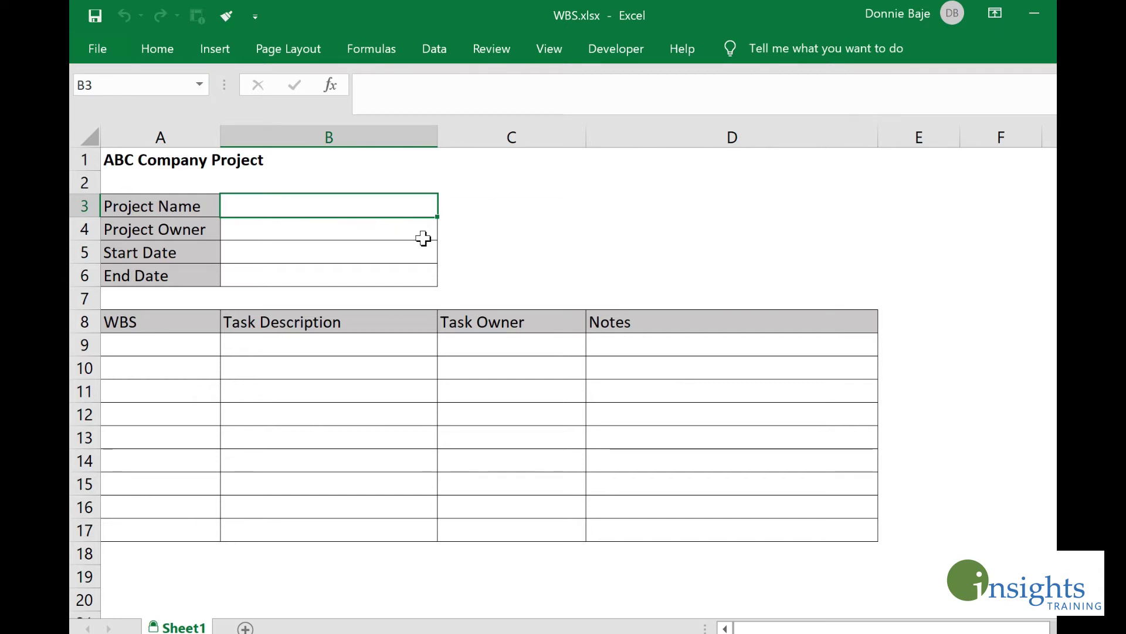
{"action": "type", "text": "ut"}
{"action": "key", "text": "Return"}
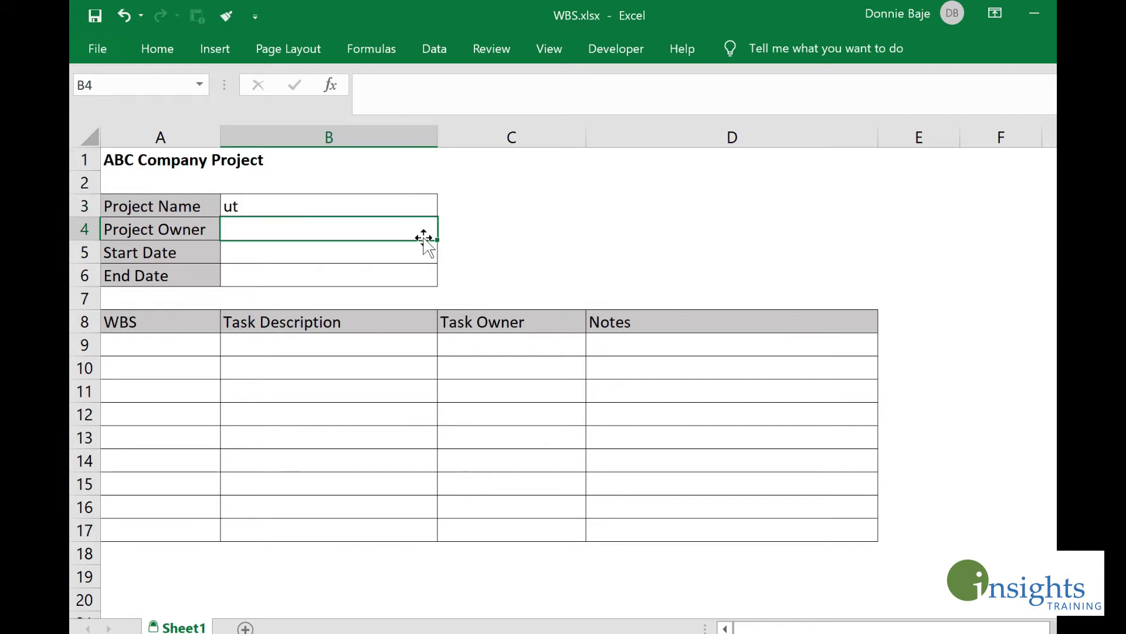
{"action": "key", "text": "Up"}
{"action": "type", "text": "dfdsg"}
{"action": "key", "text": "Return"}
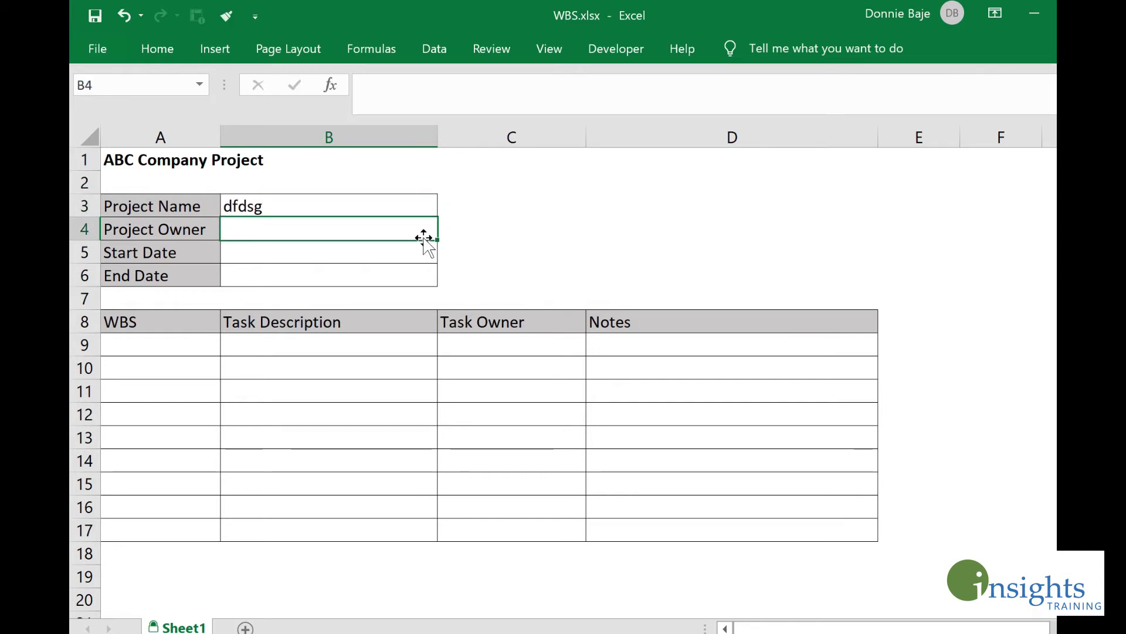
{"action": "key", "text": "Up"}
{"action": "key", "text": "Delete"}
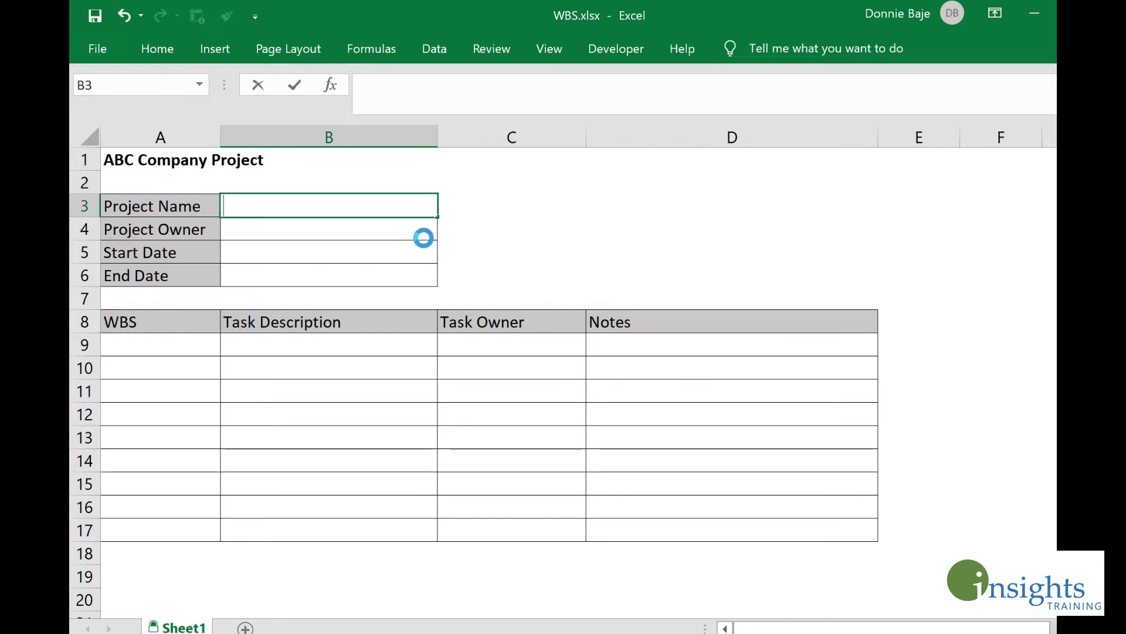
{"action": "key", "text": "Down"}
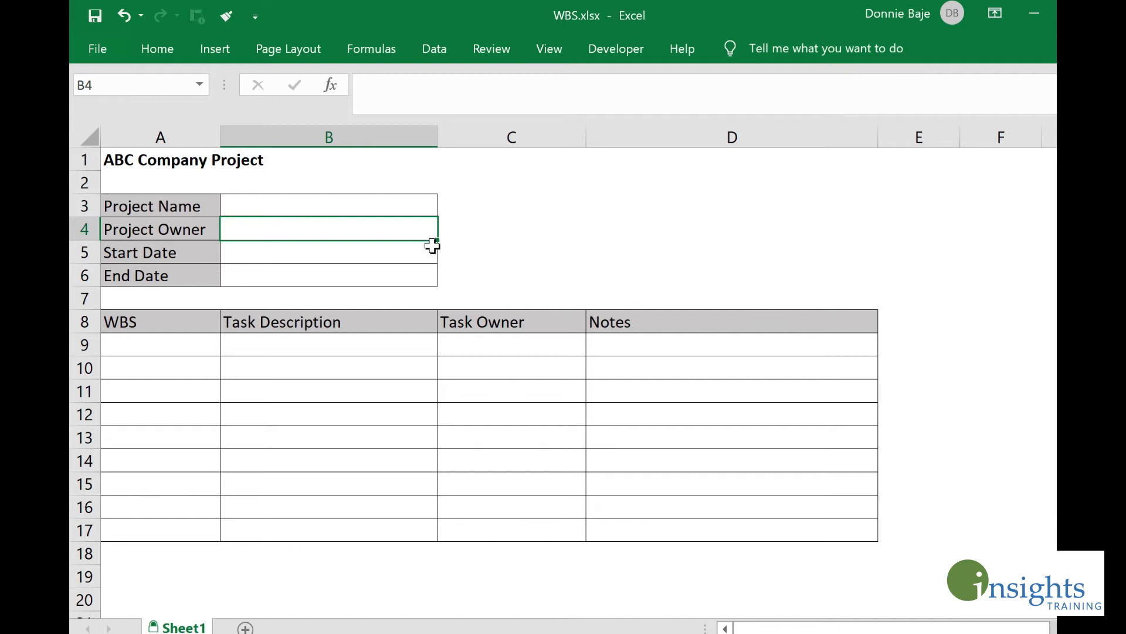
{"action": "key", "text": "Up"}
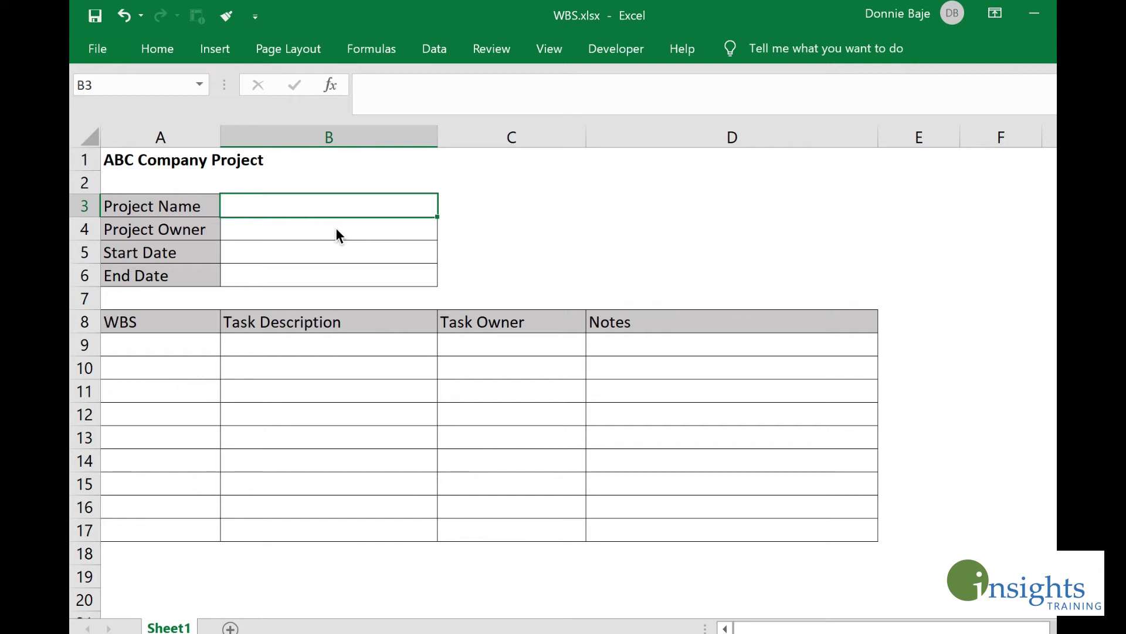
Step: Select B3:B6 and open Allow Edit Ranges from the Review tab
{"action": "key", "text": "Right"}
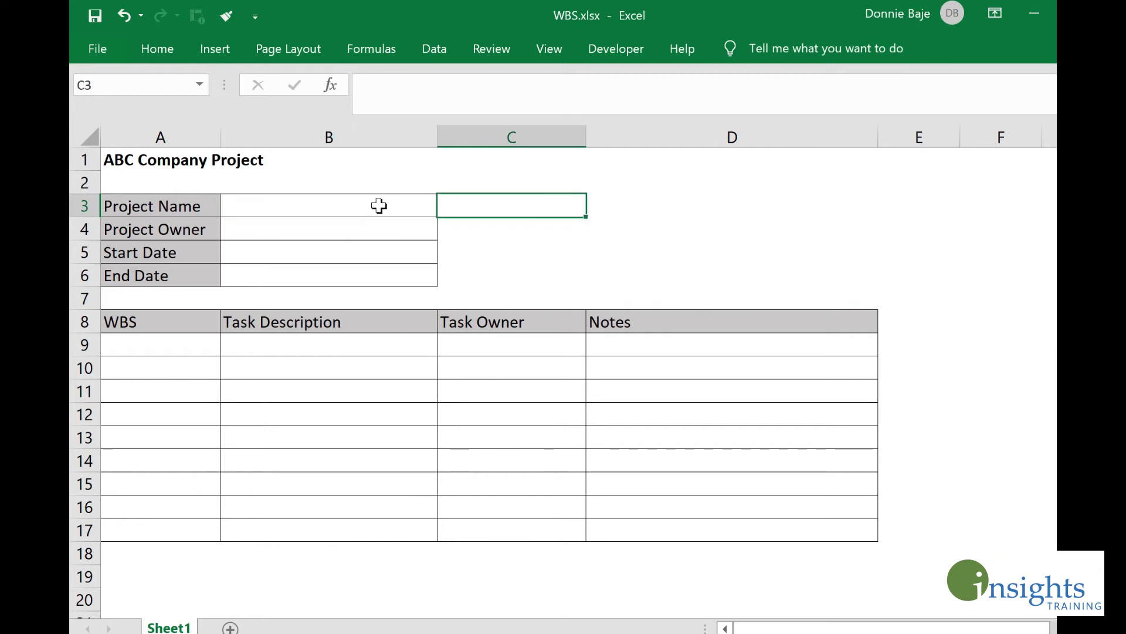
{"action": "left_click_drag", "start_coordinate": [377, 214], "coordinate": [375, 269]}
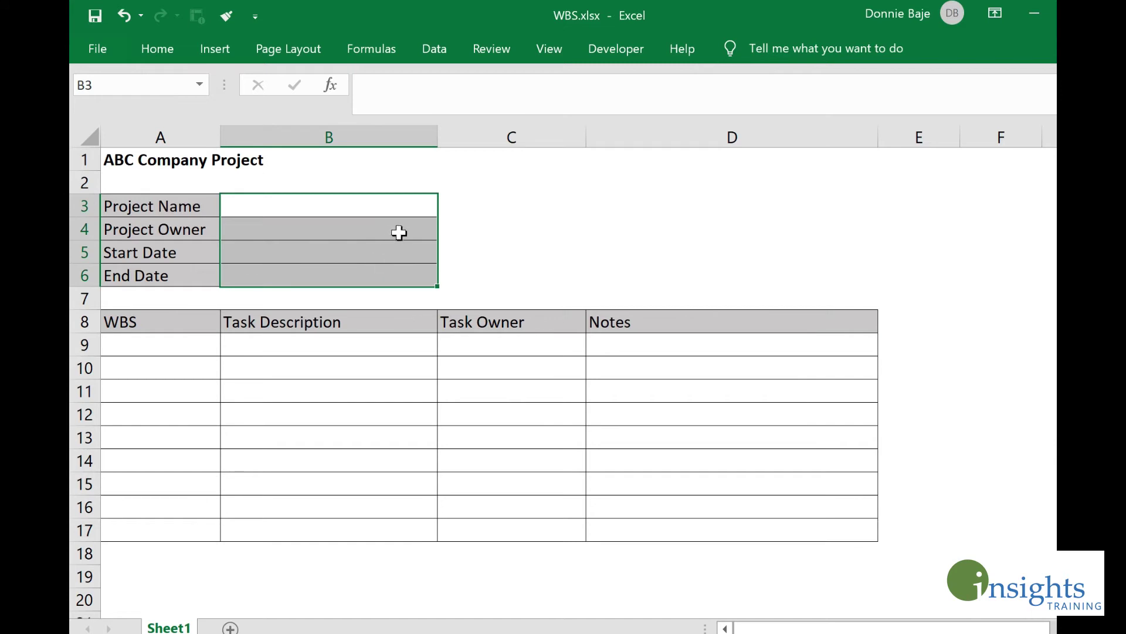
{"action": "left_click", "coordinate": [502, 52]}
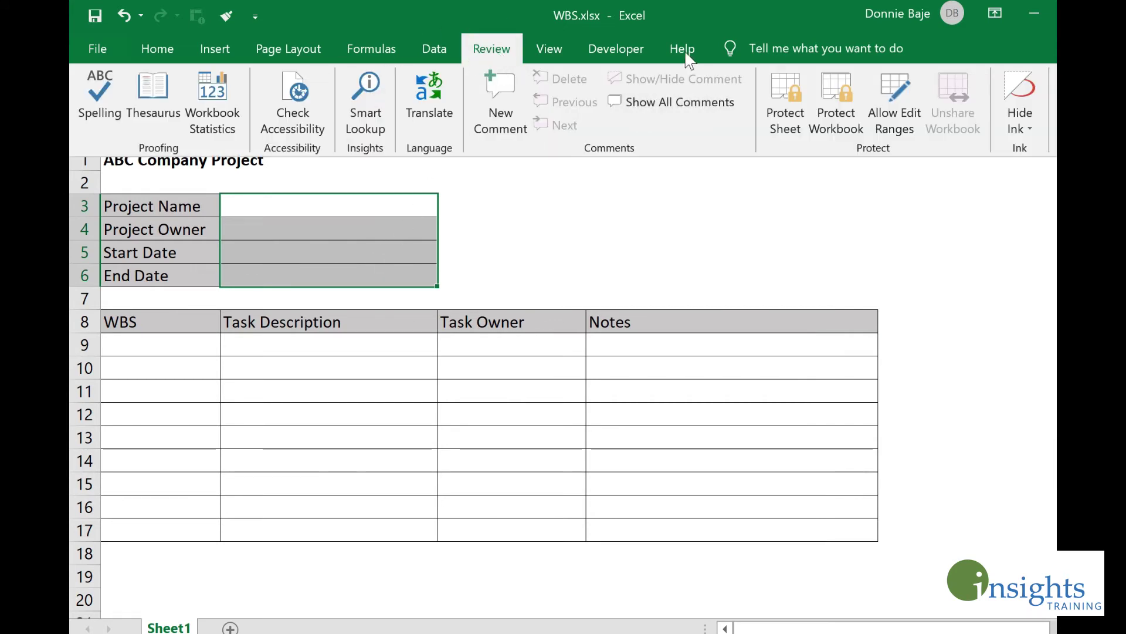
{"action": "left_click", "coordinate": [912, 121]}
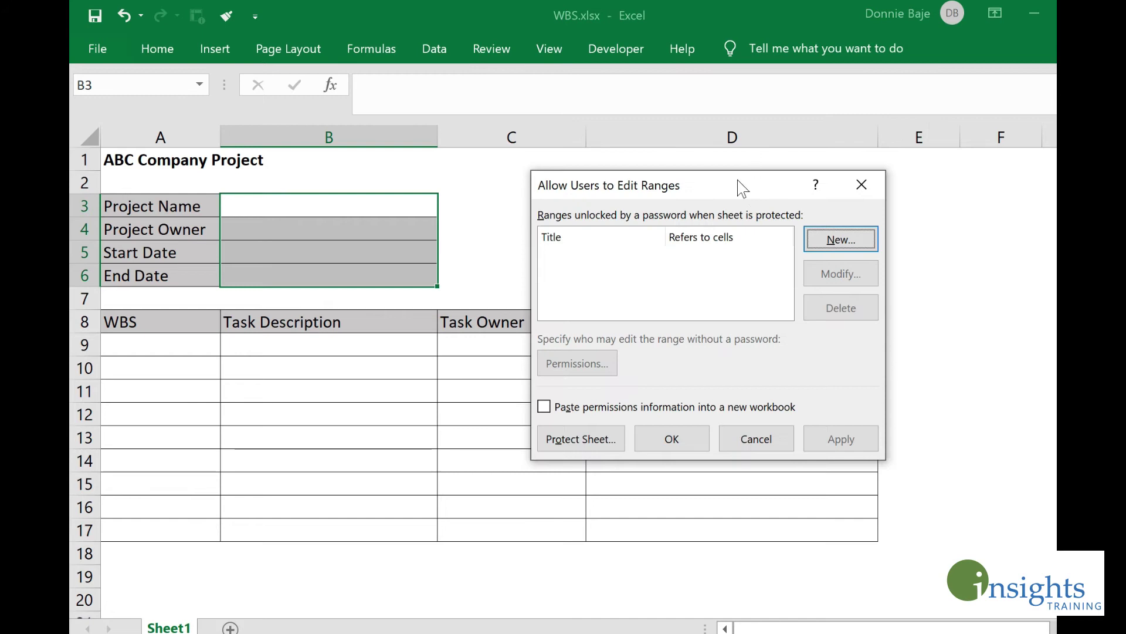
{"action": "left_click_drag", "start_coordinate": [737, 185], "coordinate": [651, 130]}
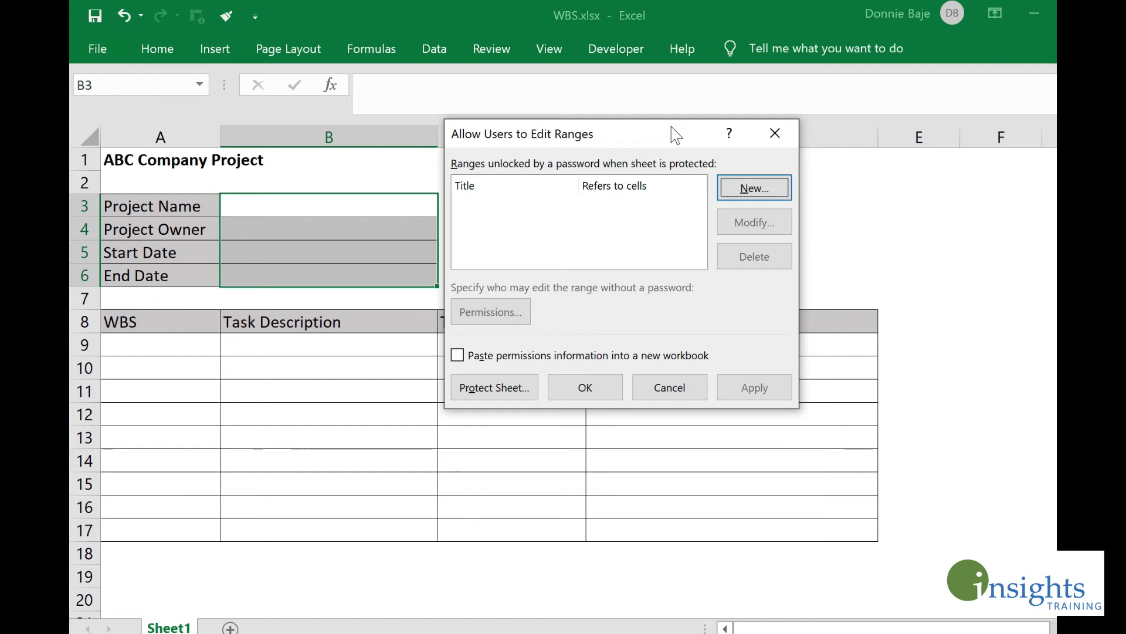
Step: Create a new range titled ForTeamLeaders for B3:B6 with a range password, confirmed
{"action": "left_click", "coordinate": [744, 189]}
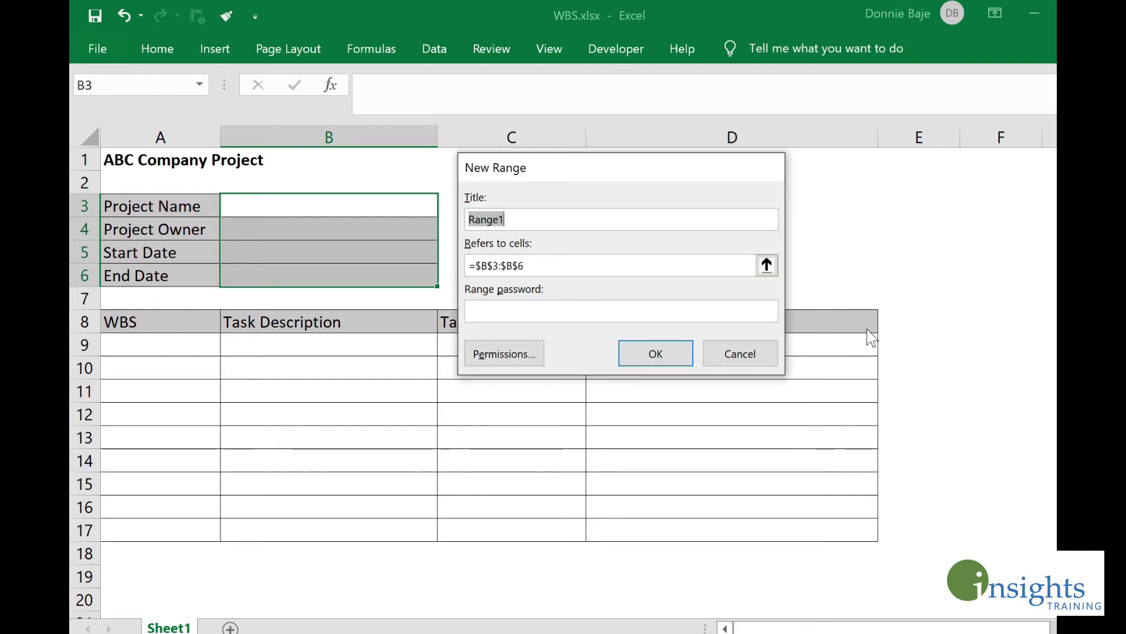
{"action": "type", "text": "ForT"}
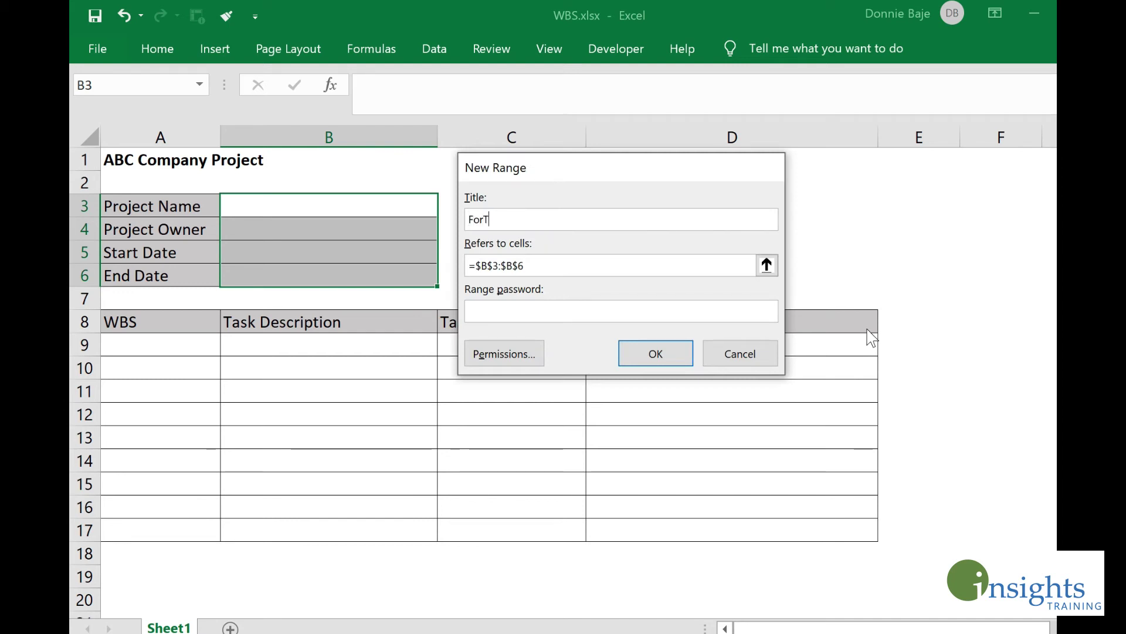
{"action": "type", "text": "eamLeaders"}
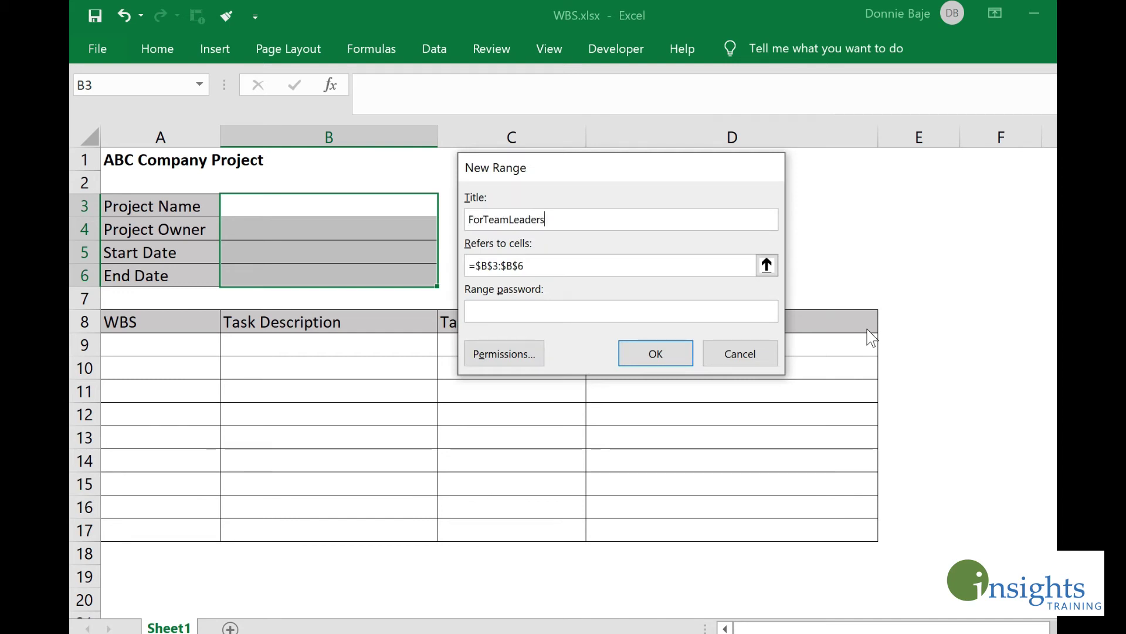
{"action": "left_click", "coordinate": [537, 313]}
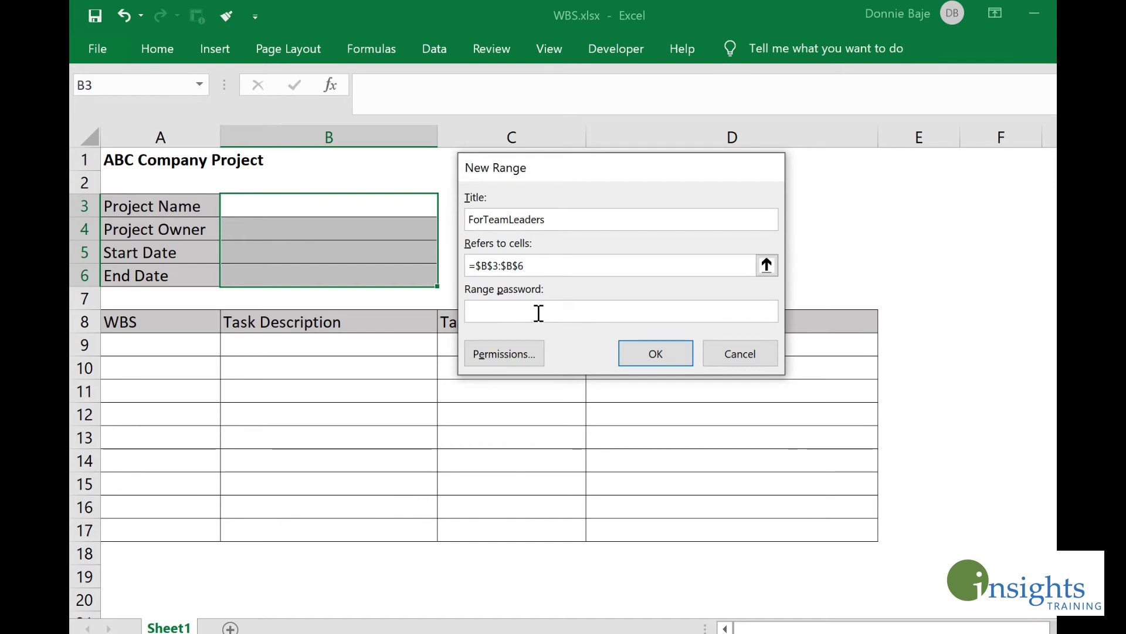
{"action": "type", "text": "••"}
{"action": "left_click", "coordinate": [657, 354]}
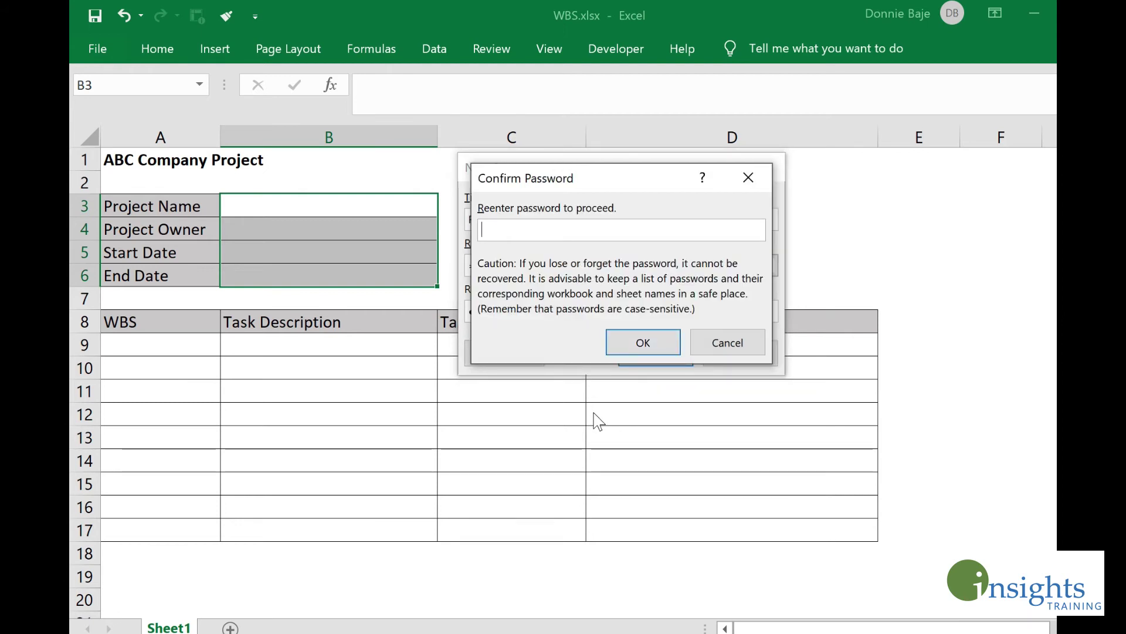
{"action": "type", "text": "••••"}
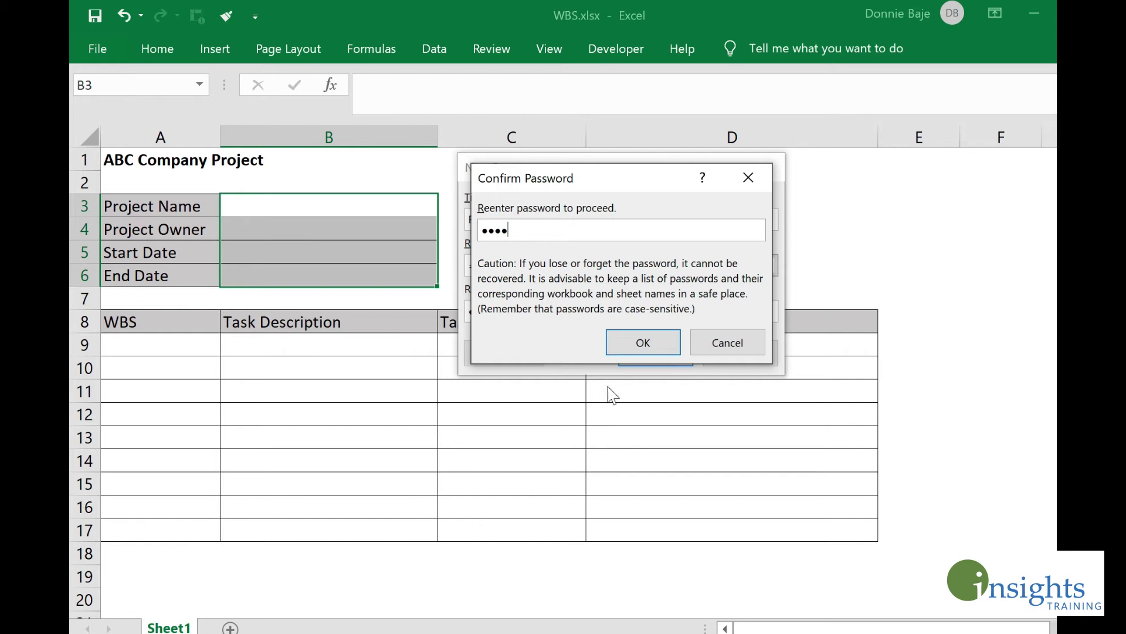
{"action": "left_click", "coordinate": [650, 344]}
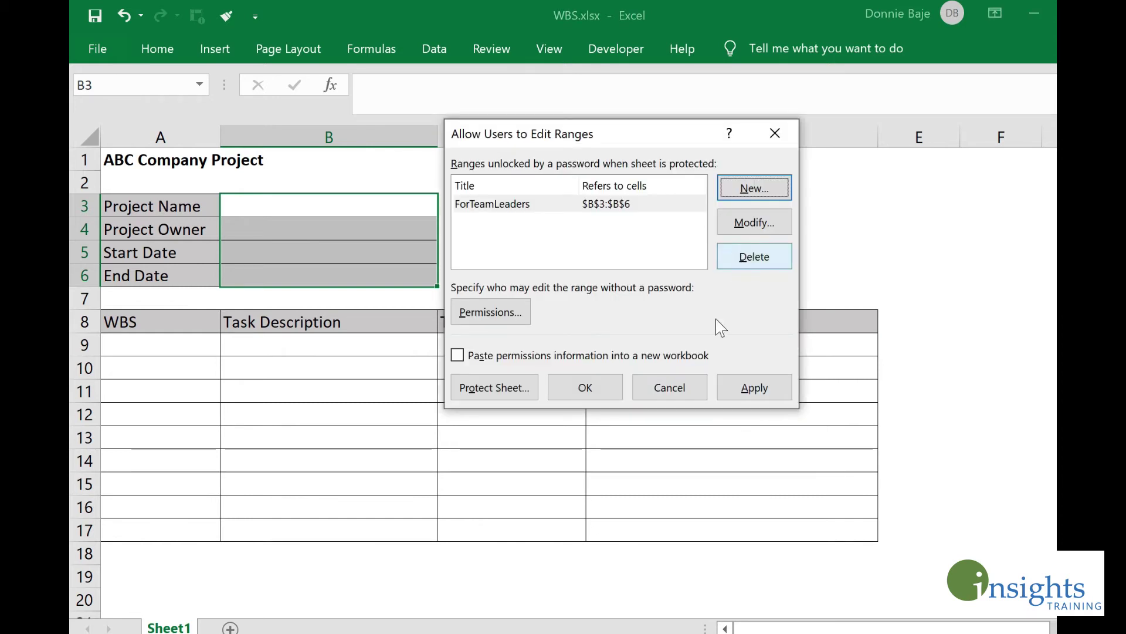
Step: Add a ForStaff range covering A9:D17 with its own confirmed password, then apply the ranges
{"action": "left_click_drag", "start_coordinate": [724, 132], "coordinate": [727, 31]}
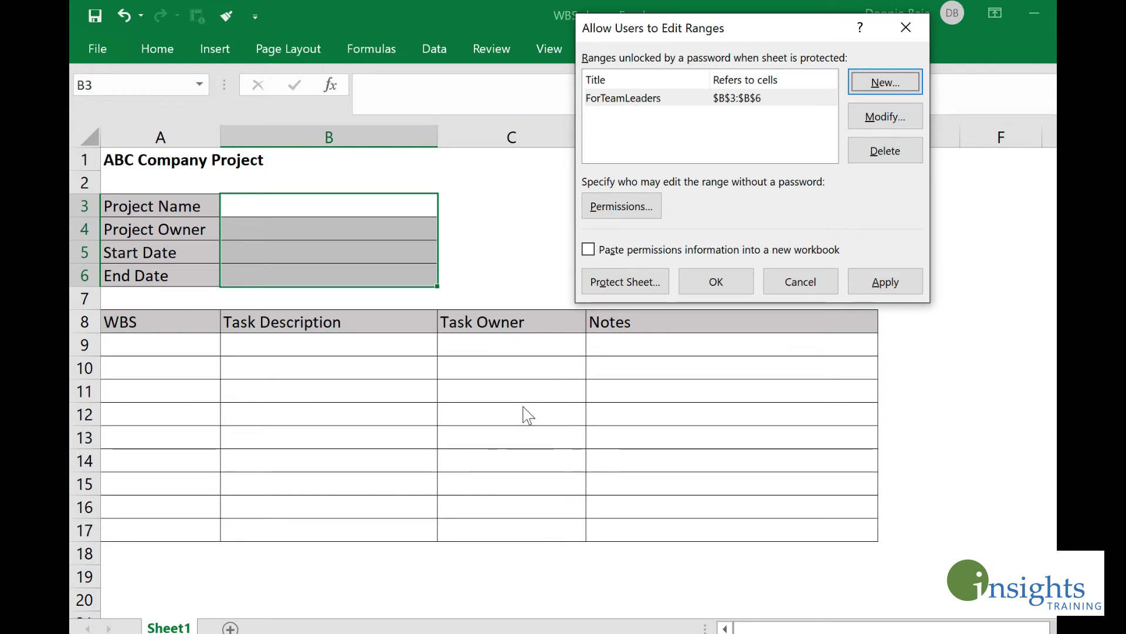
{"action": "left_click", "coordinate": [884, 82]}
{"action": "type", "text": "Fo"}
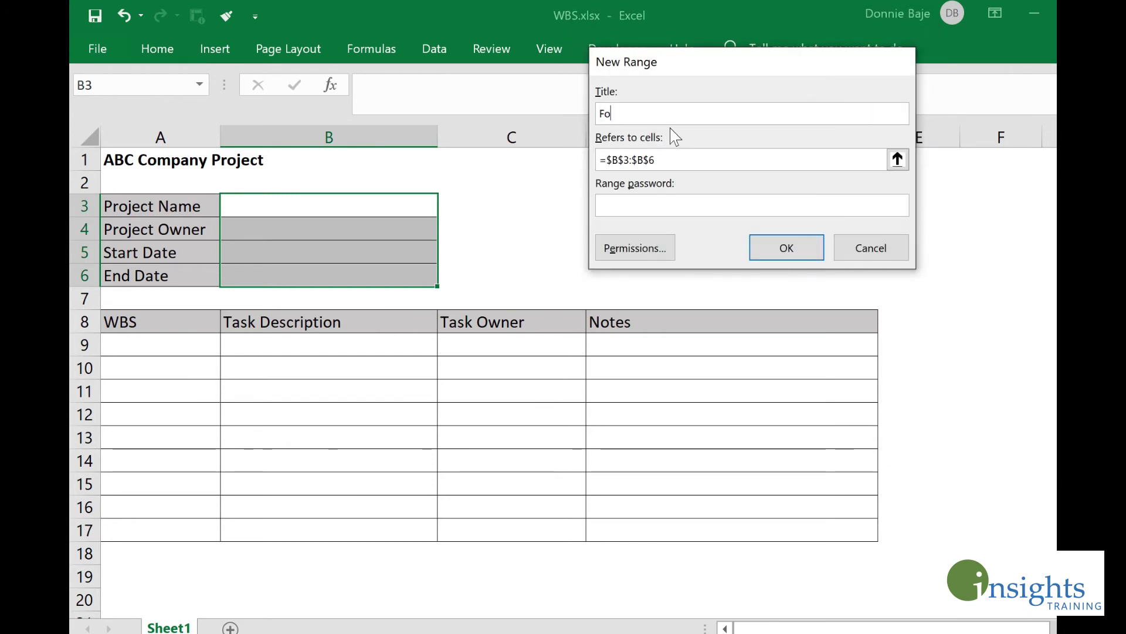
{"action": "type", "text": "rSta"}
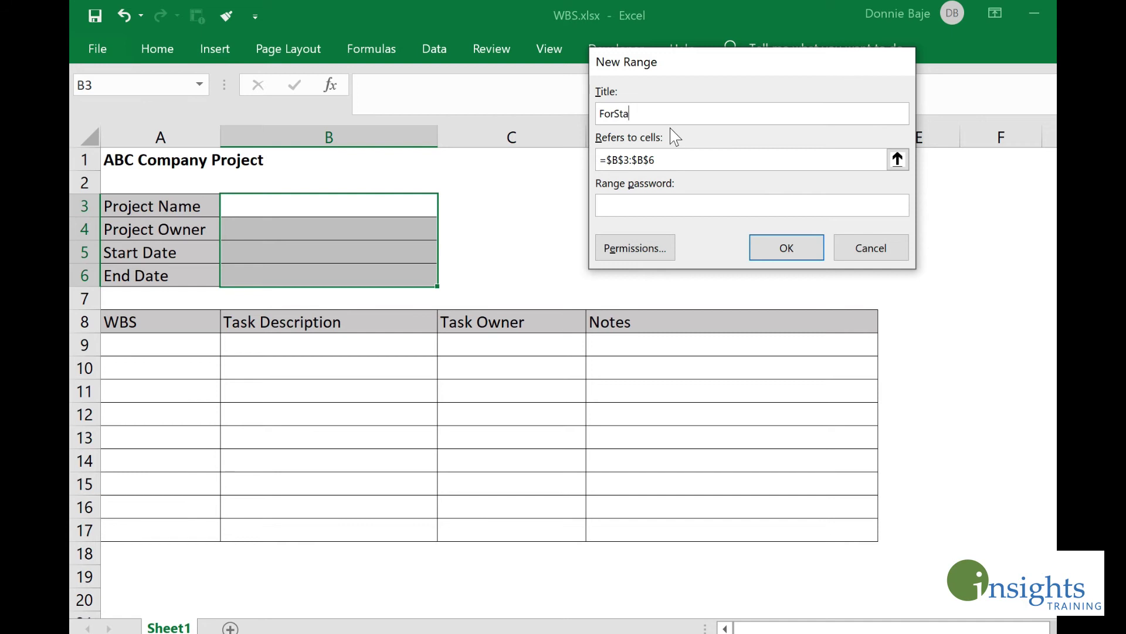
{"action": "type", "text": "ff"}
{"action": "key", "text": "Tab"}
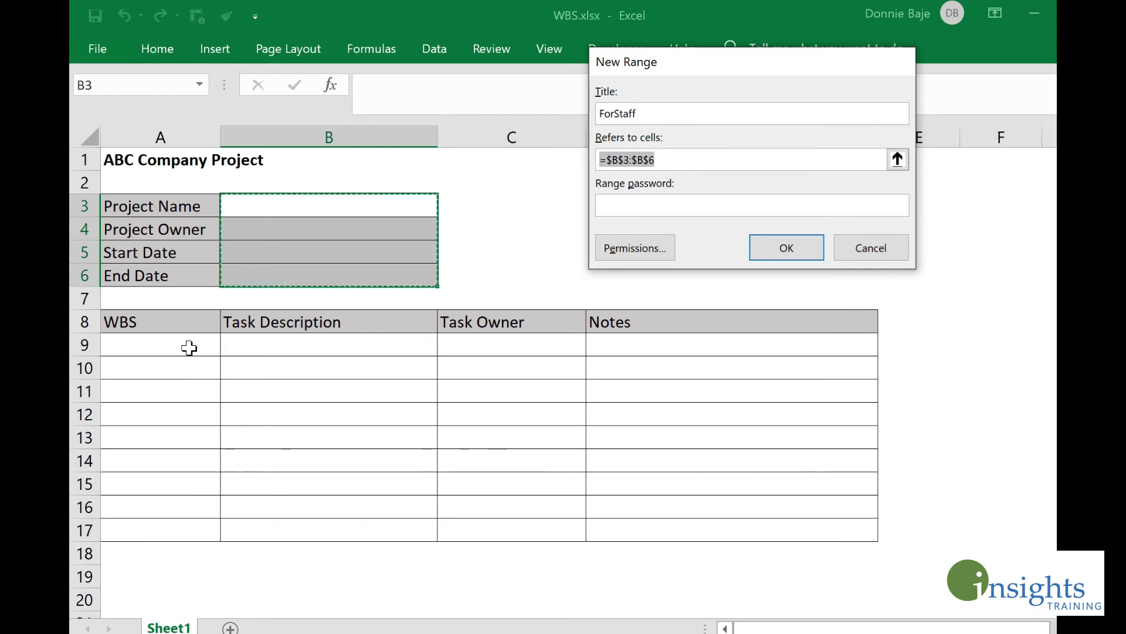
{"action": "left_click_drag", "start_coordinate": [189, 346], "coordinate": [748, 530]}
{"action": "left_click", "coordinate": [666, 204]}
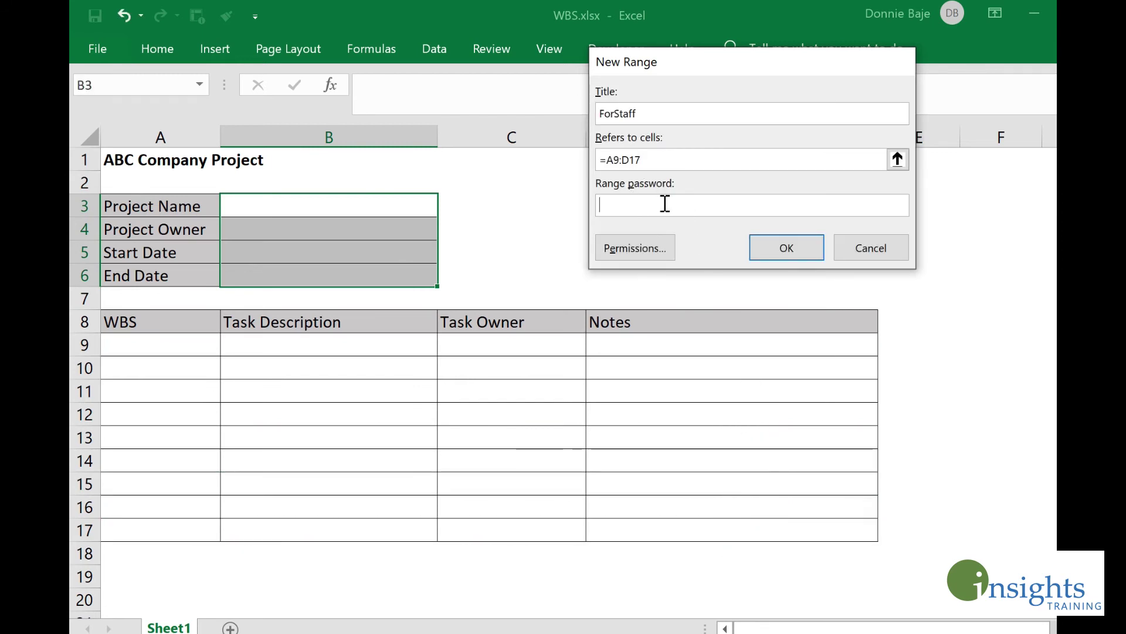
{"action": "type", "text": "ab"}
{"action": "key", "text": "Return"}
{"action": "type", "text": "abc"}
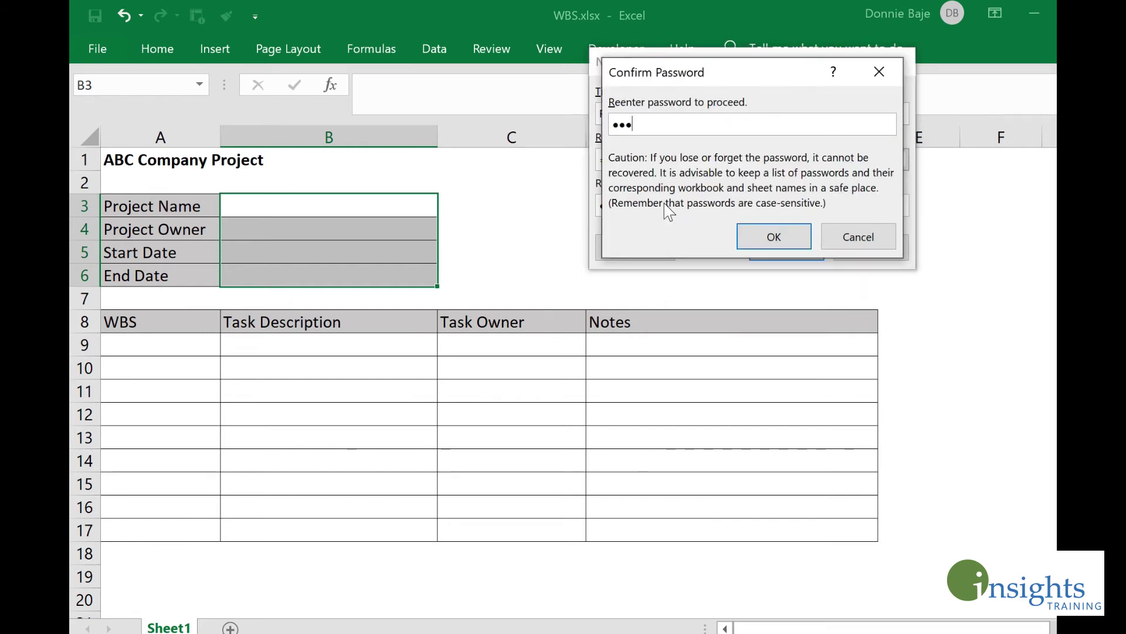
{"action": "type", "text": "d"}
{"action": "left_click", "coordinate": [774, 236]}
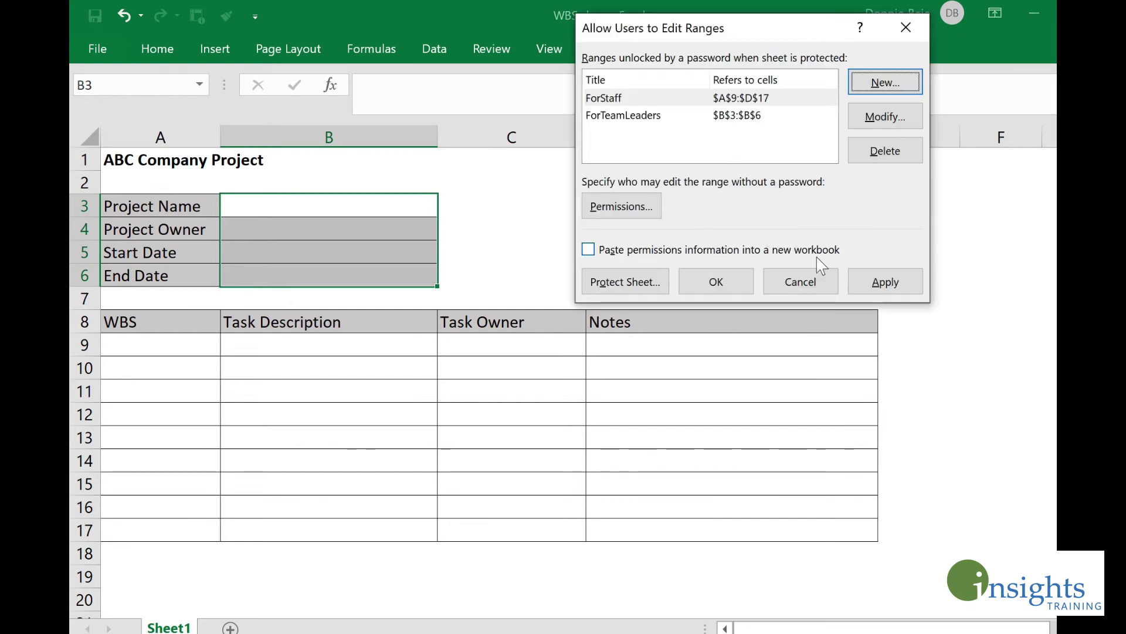
{"action": "left_click", "coordinate": [869, 280]}
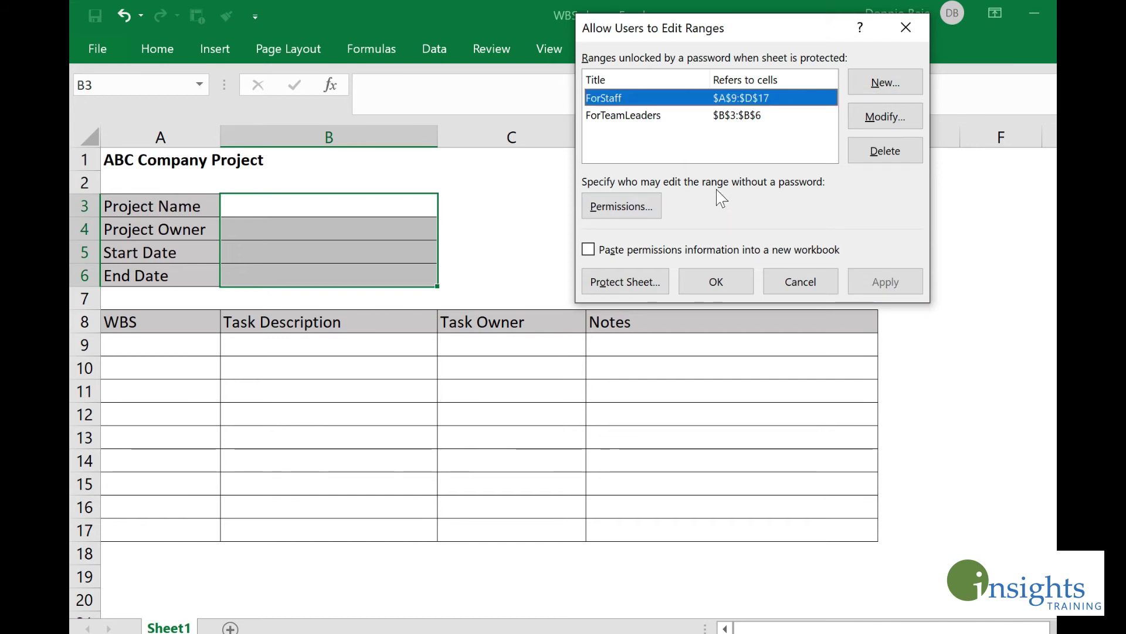
{"action": "left_click", "coordinate": [717, 282]}
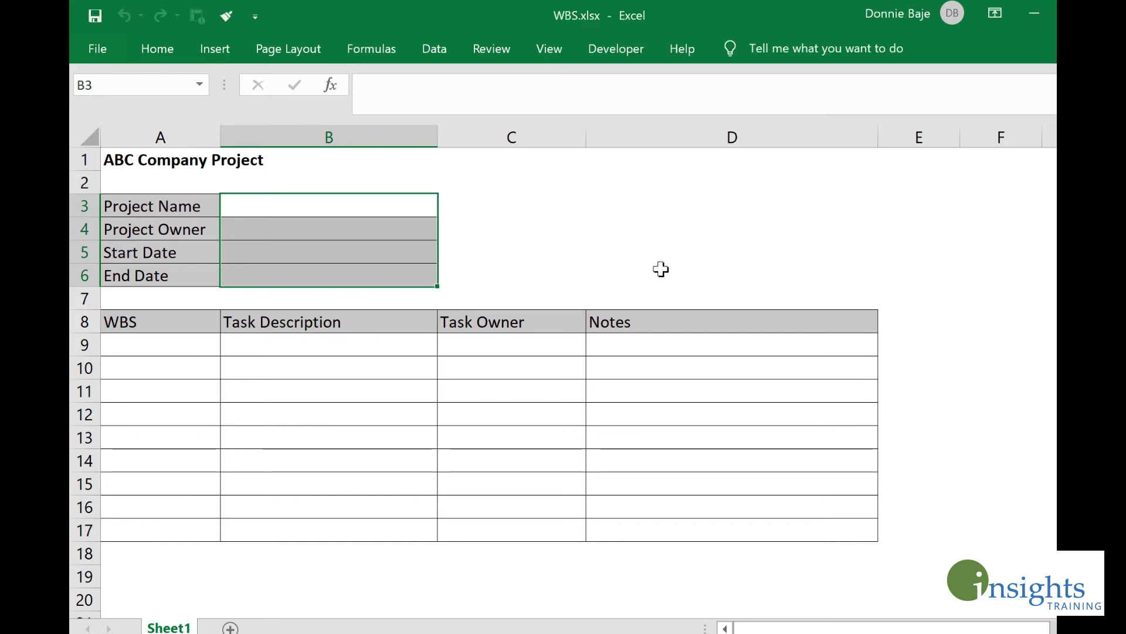
{"action": "left_click", "coordinate": [581, 245]}
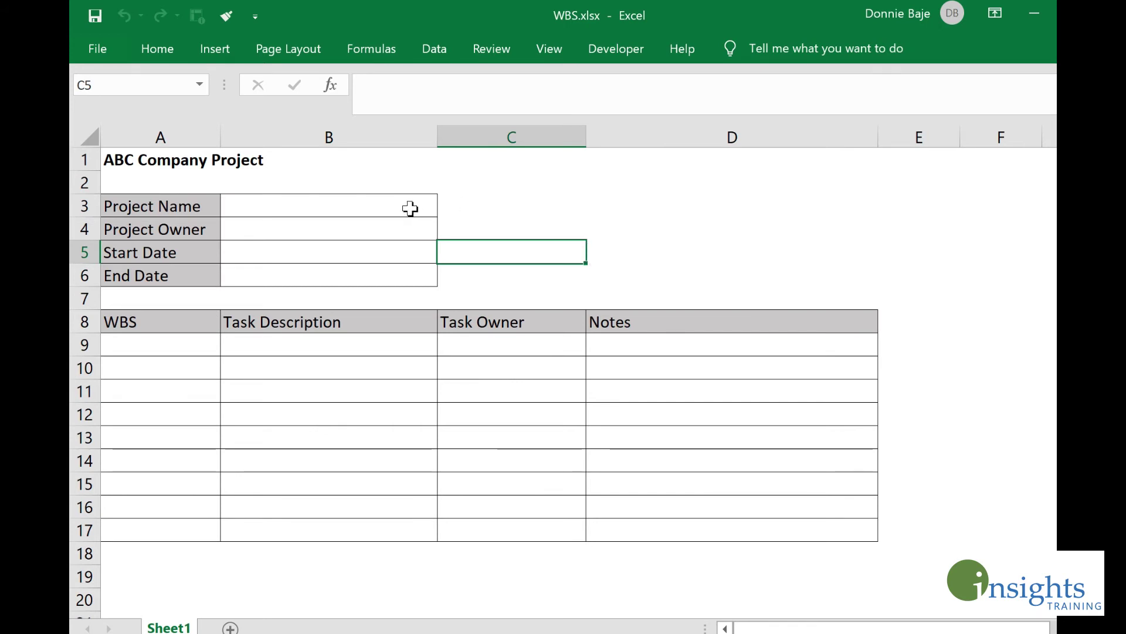
{"action": "left_click_drag", "start_coordinate": [410, 208], "coordinate": [412, 287]}
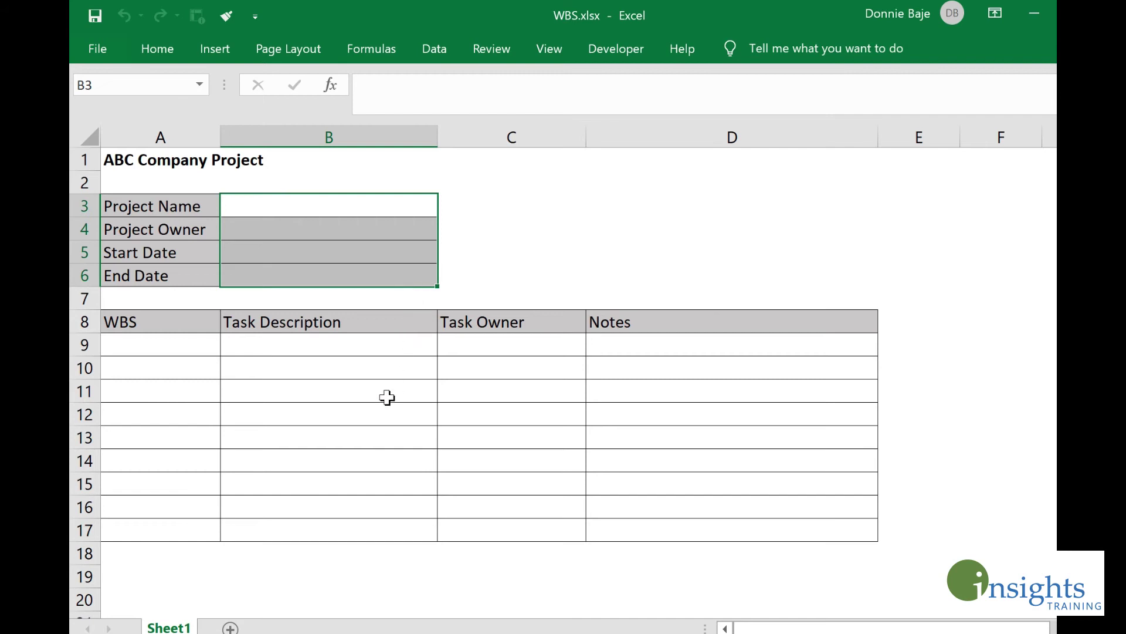
{"action": "left_click", "coordinate": [187, 344]}
{"action": "mouse_move", "coordinate": [188, 344]}
{"action": "left_mouse_down"}
{"action": "mouse_move", "coordinate": [719, 427]}
{"action": "mouse_move", "coordinate": [730, 531]}
{"action": "left_mouse_up"}
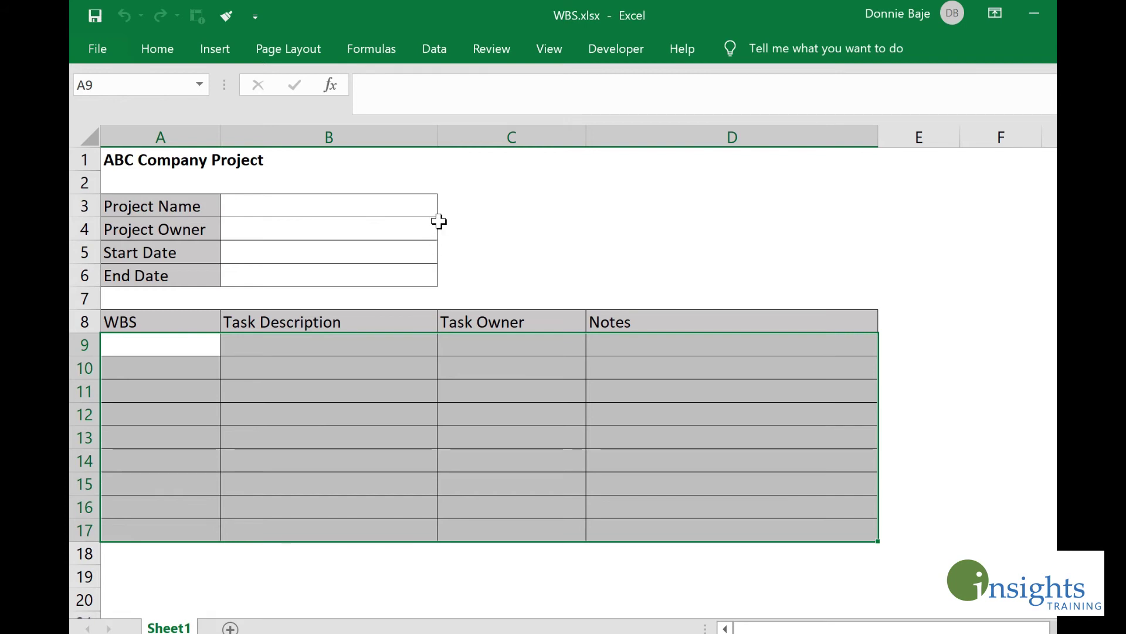
{"action": "left_click_drag", "start_coordinate": [399, 214], "coordinate": [387, 267]}
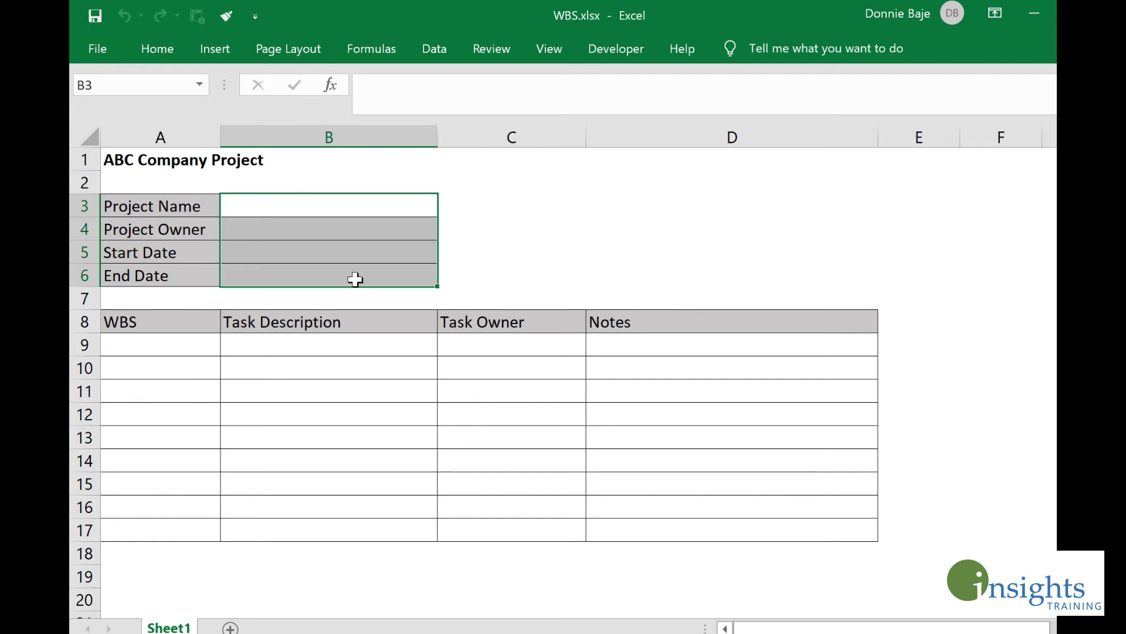
{"action": "left_click_drag", "start_coordinate": [146, 348], "coordinate": [718, 522]}
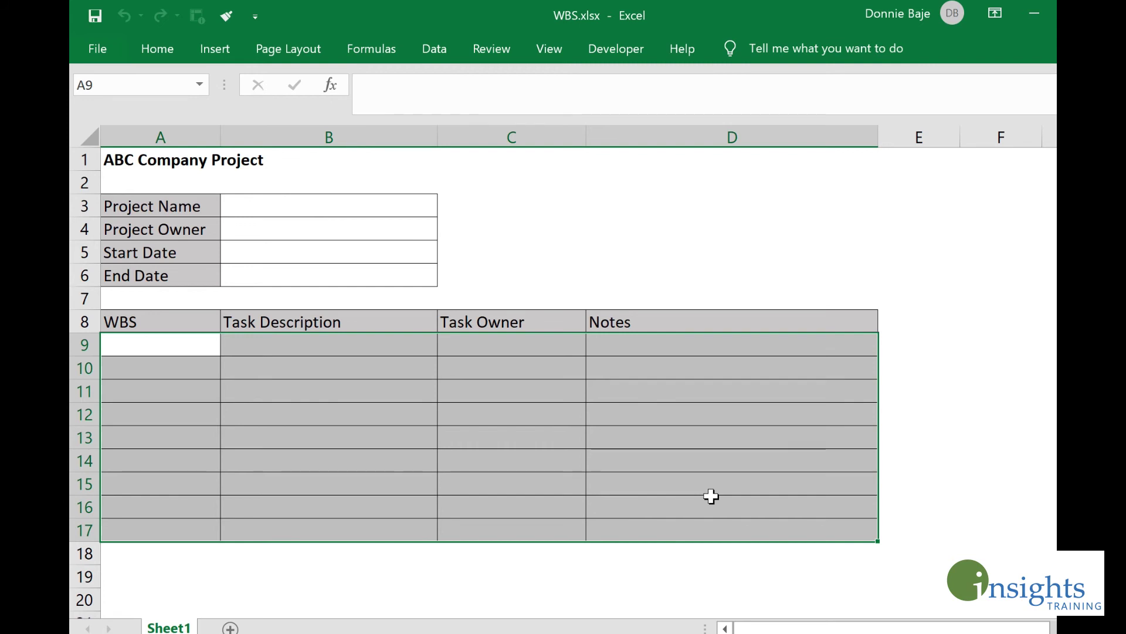
{"action": "left_click_drag", "start_coordinate": [133, 343], "coordinate": [687, 533]}
{"action": "left_click_drag", "start_coordinate": [379, 206], "coordinate": [361, 273]}
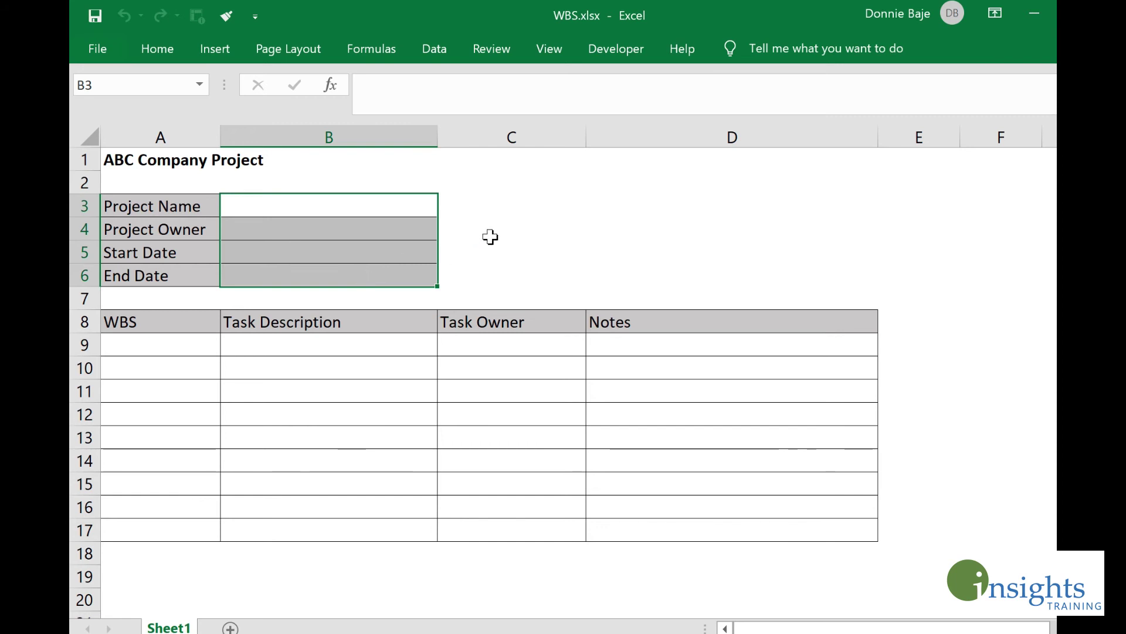
Step: Reprotect Sheet1 via Review > Protect Sheet with a confirmed sheet password
{"action": "left_click", "coordinate": [501, 203]}
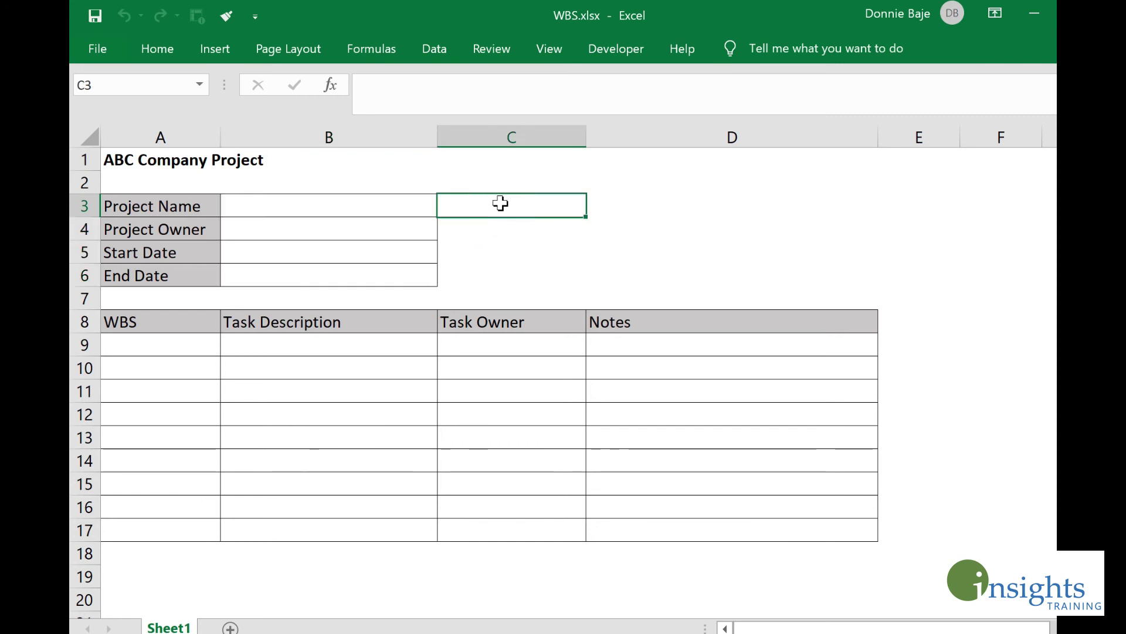
{"action": "left_click", "coordinate": [486, 47]}
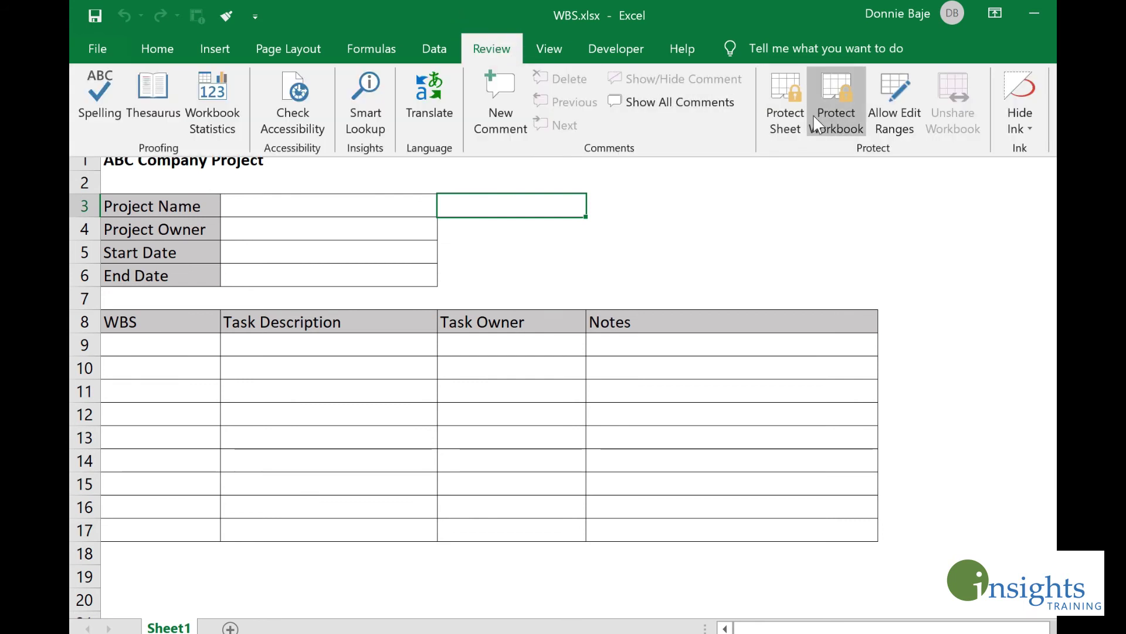
{"action": "left_click", "coordinate": [787, 105]}
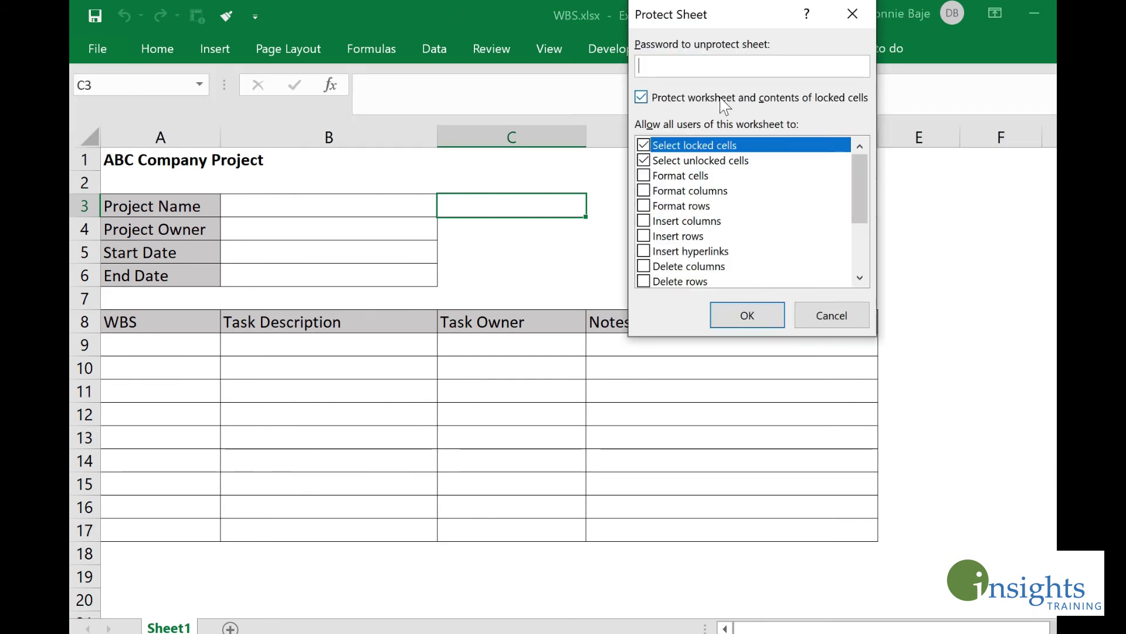
{"action": "type", "text": "abcd"}
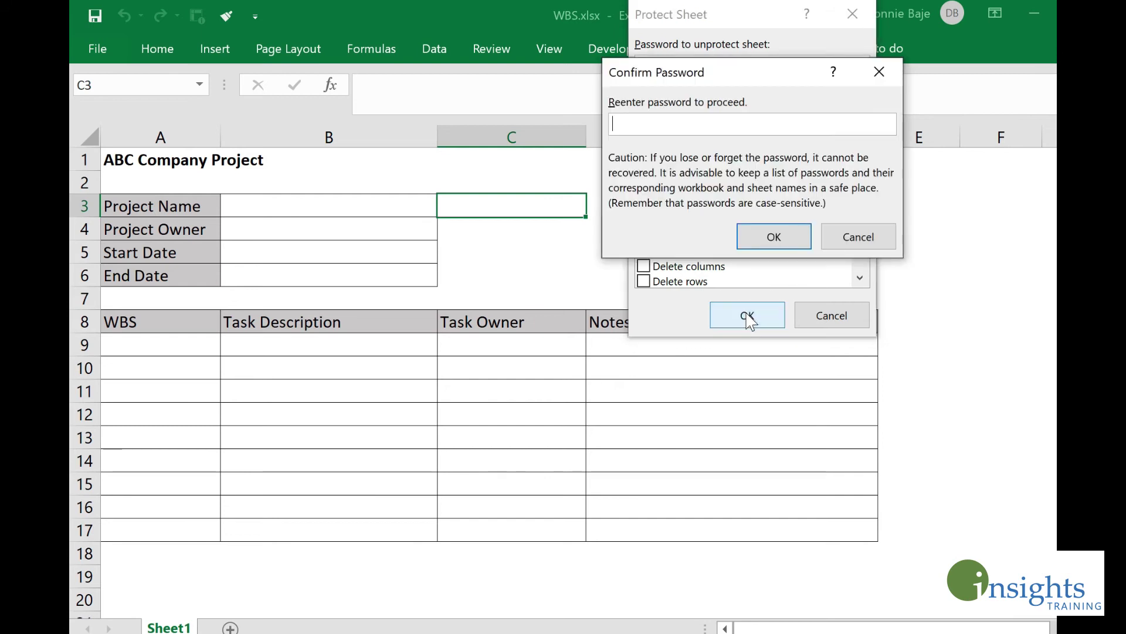
{"action": "type", "text": "1234"}
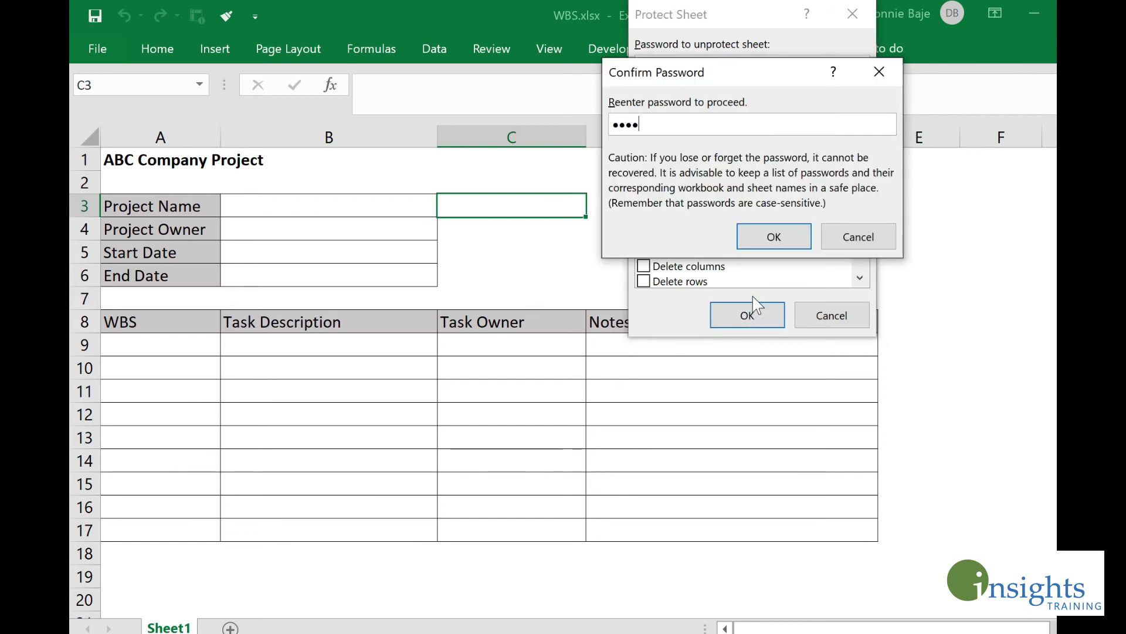
{"action": "left_click", "coordinate": [773, 236]}
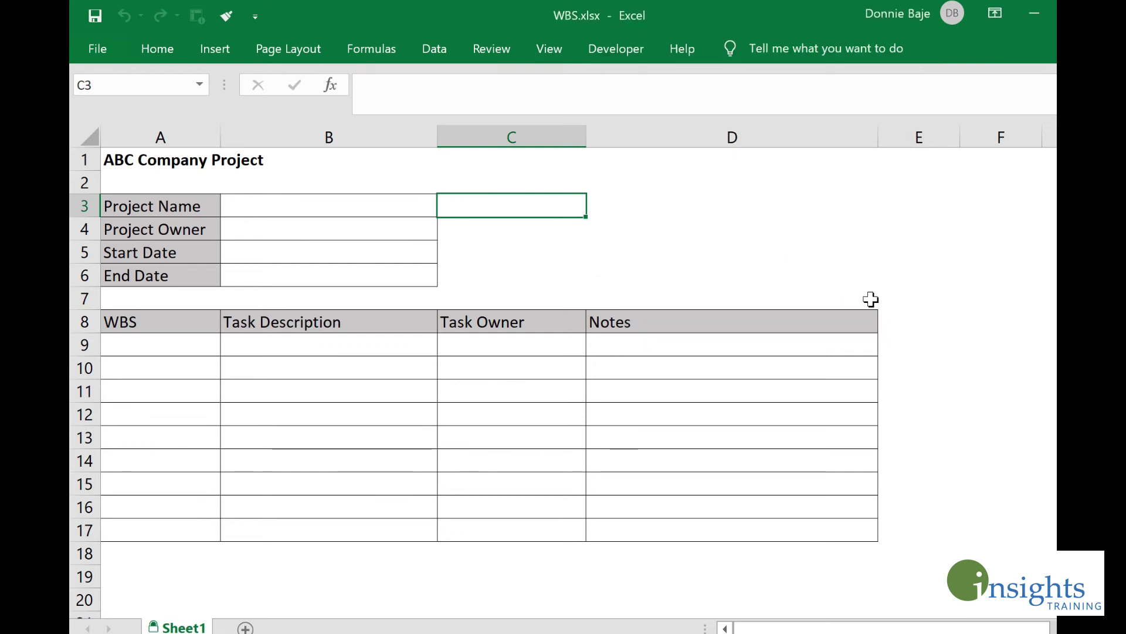
Step: Try editing column D cells such as D4 and dismiss the protected-sheet warning
{"action": "left_click", "coordinate": [674, 209]}
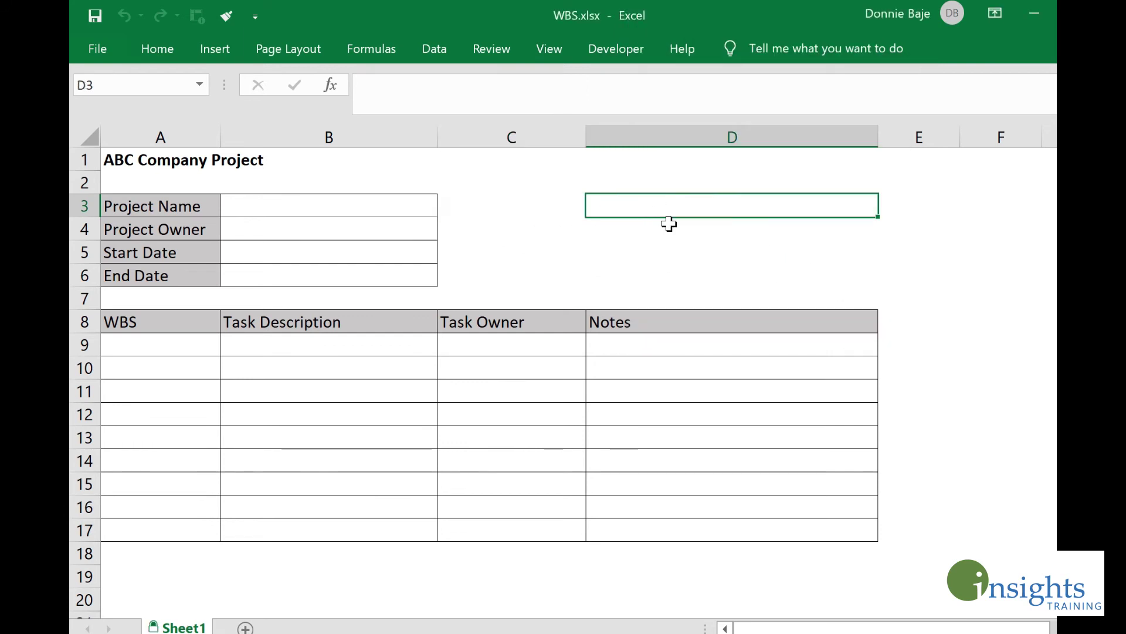
{"action": "left_click", "coordinate": [666, 232]}
{"action": "left_click", "coordinate": [653, 202]}
{"action": "left_click", "coordinate": [626, 259]}
{"action": "left_click", "coordinate": [667, 225]}
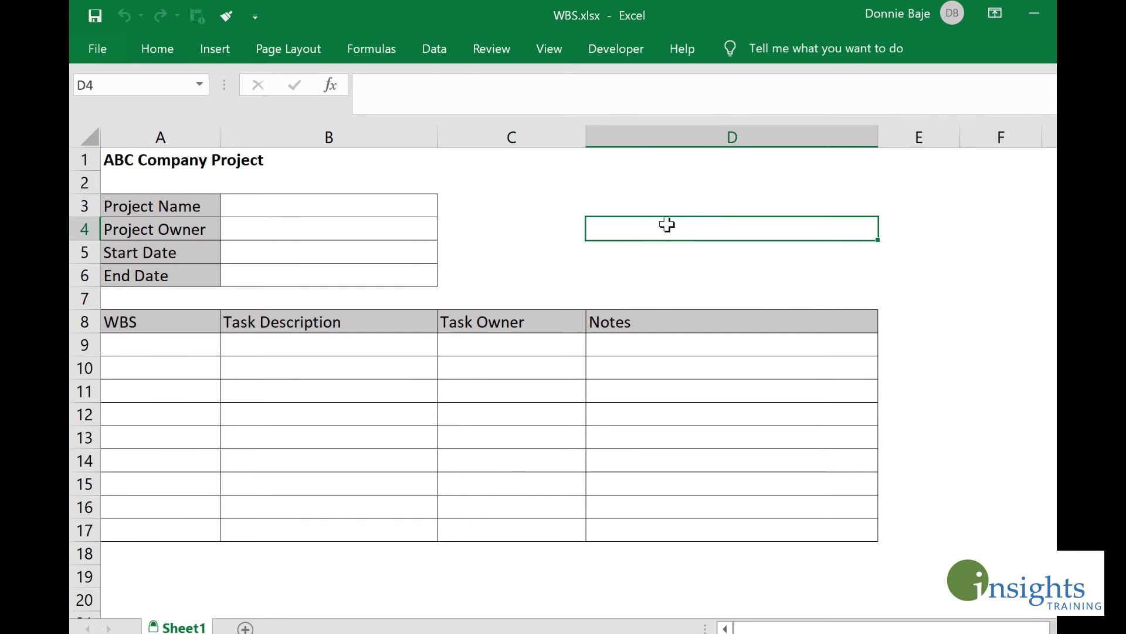
{"action": "double_click", "coordinate": [668, 236]}
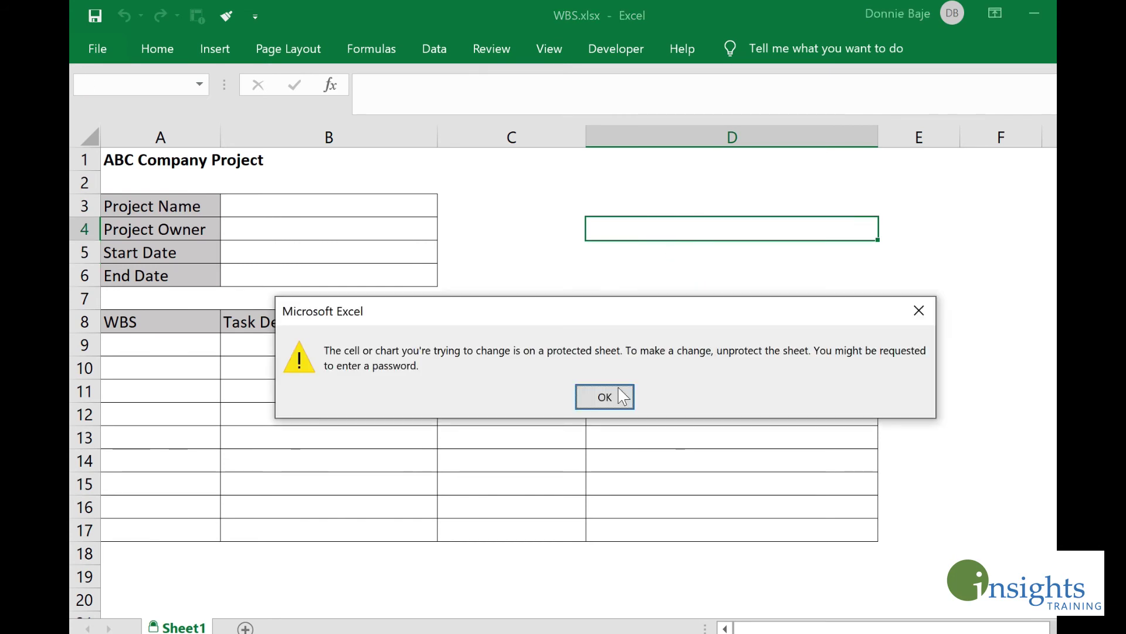
{"action": "left_click", "coordinate": [605, 397]}
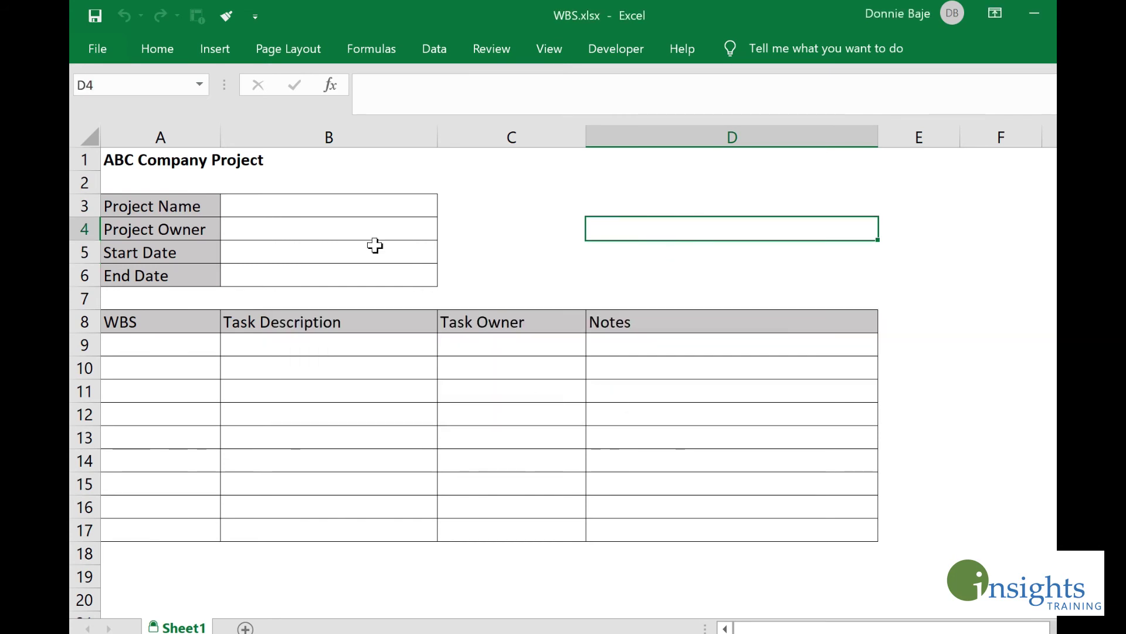
Step: Edit B3 with F2 and enter the ForTeamLeaders range password to unlock it
{"action": "left_click", "coordinate": [343, 207]}
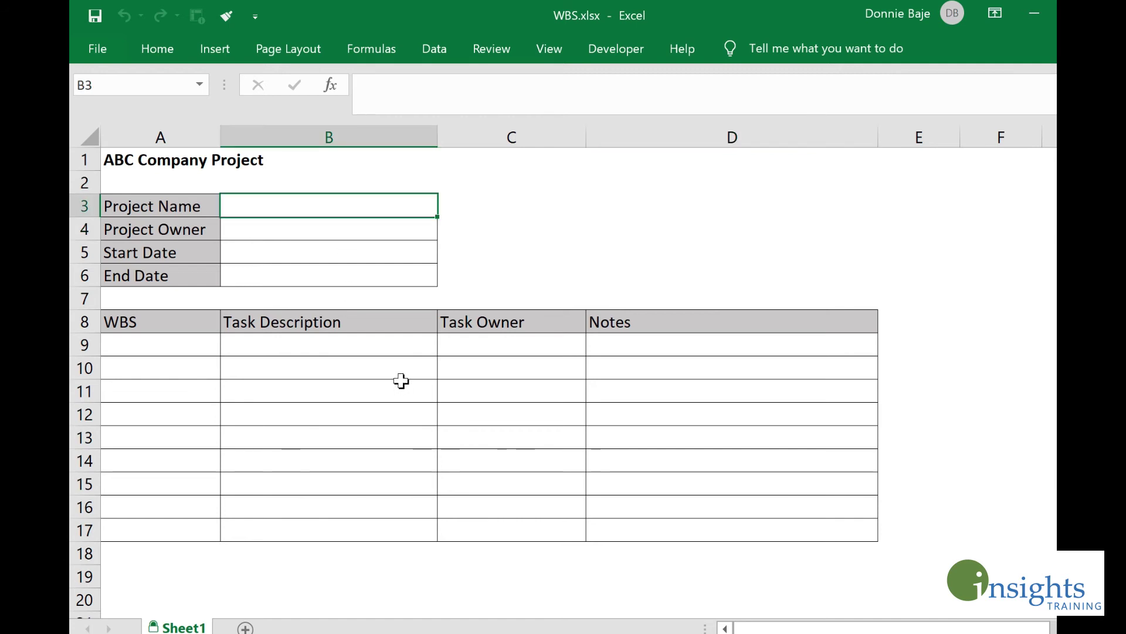
{"action": "key", "text": "F2"}
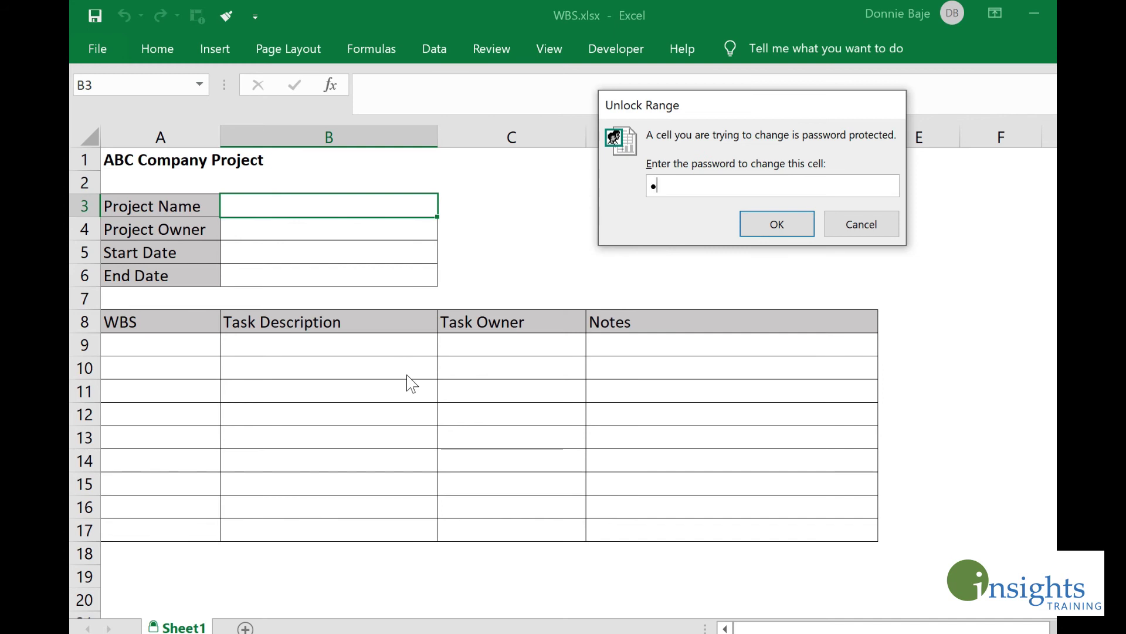
{"action": "type", "text": "1234"}
{"action": "left_click", "coordinate": [771, 232]}
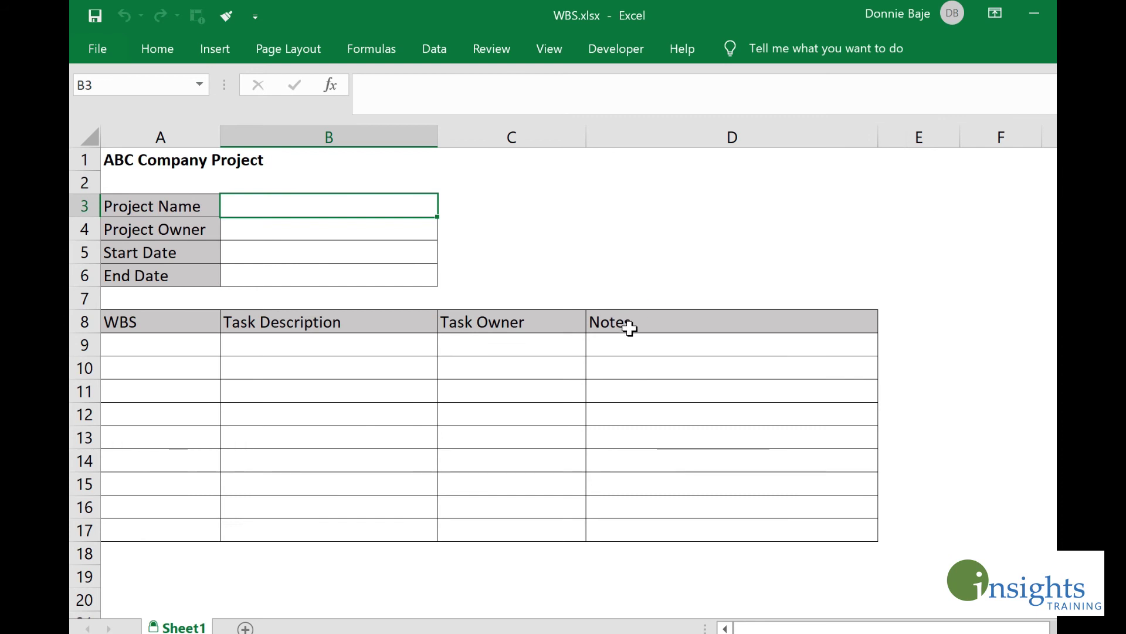
Step: Enter test values 'fdgdfgg', 'gfgh', 'fdgf' and 'fgd' into B3:B6
{"action": "type", "text": "fdgdfgg"}
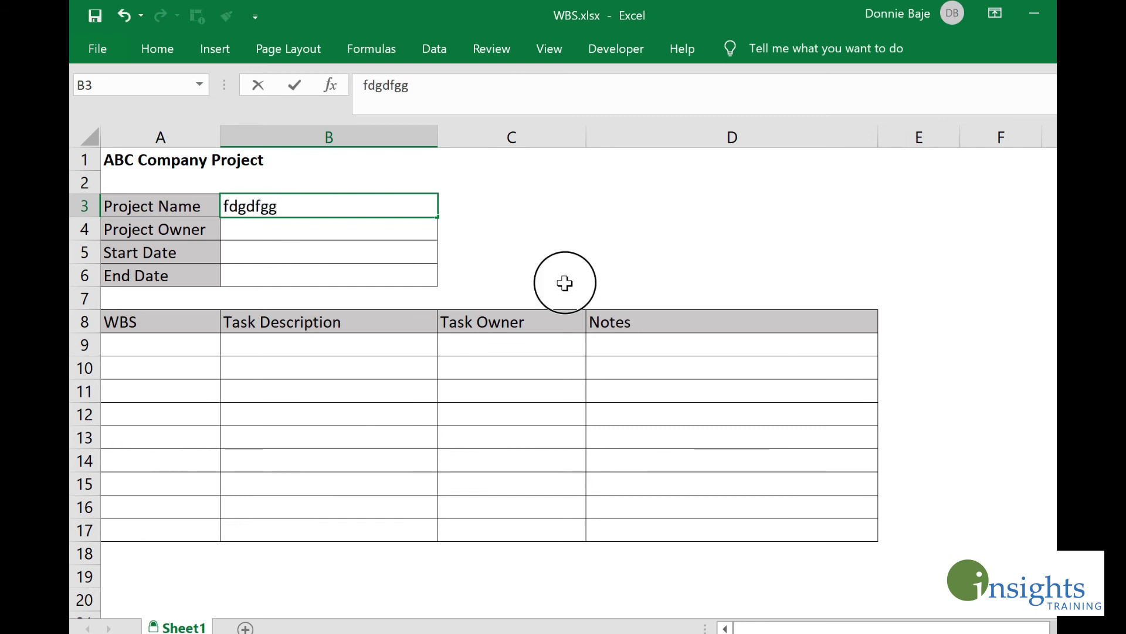
{"action": "left_click", "coordinate": [565, 282]}
{"action": "left_click", "coordinate": [389, 239]}
{"action": "type", "text": "gfgh"}
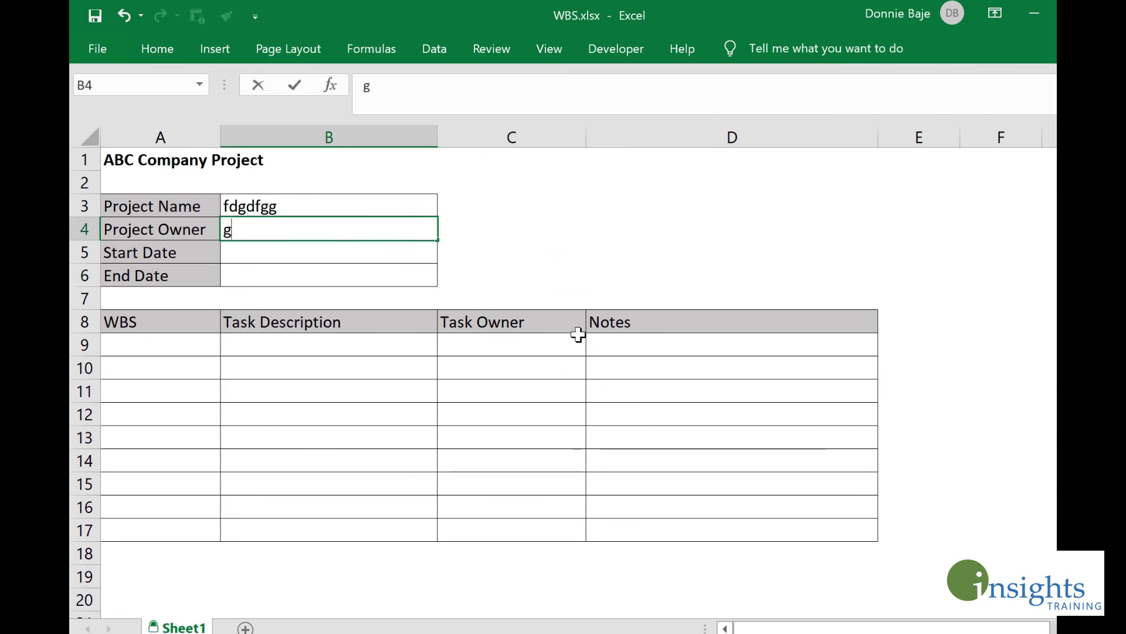
{"action": "left_click", "coordinate": [522, 274]}
{"action": "left_click", "coordinate": [383, 256]}
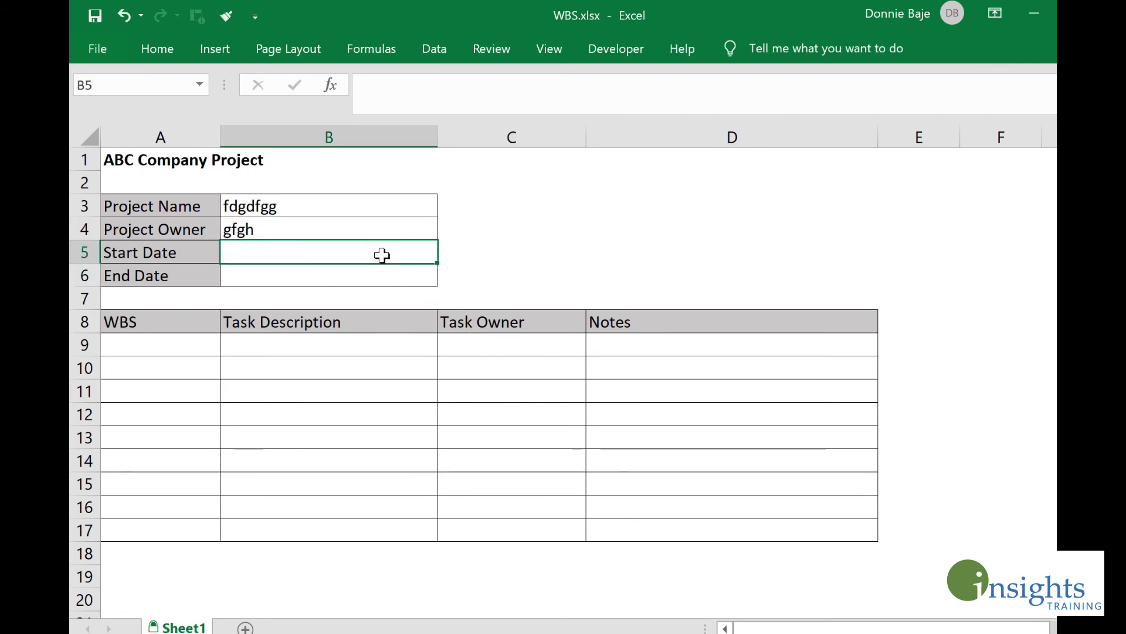
{"action": "type", "text": "fdgf"}
{"action": "left_click", "coordinate": [398, 278]}
{"action": "type", "text": "fgd"}
{"action": "left_click", "coordinate": [528, 275]}
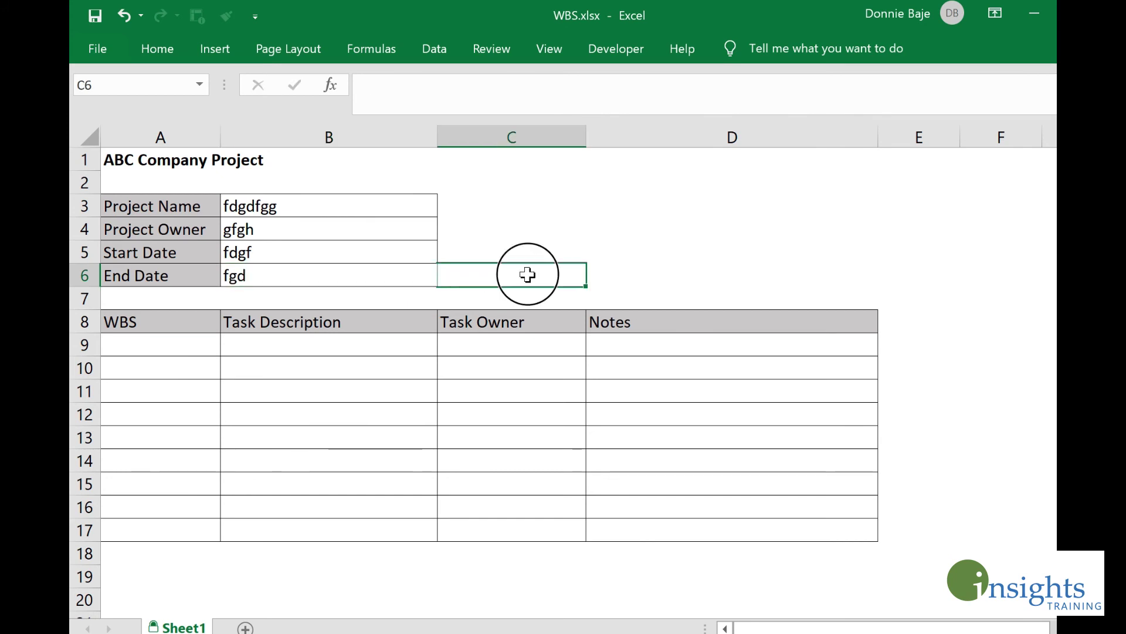
{"action": "left_click_drag", "start_coordinate": [385, 211], "coordinate": [363, 277]}
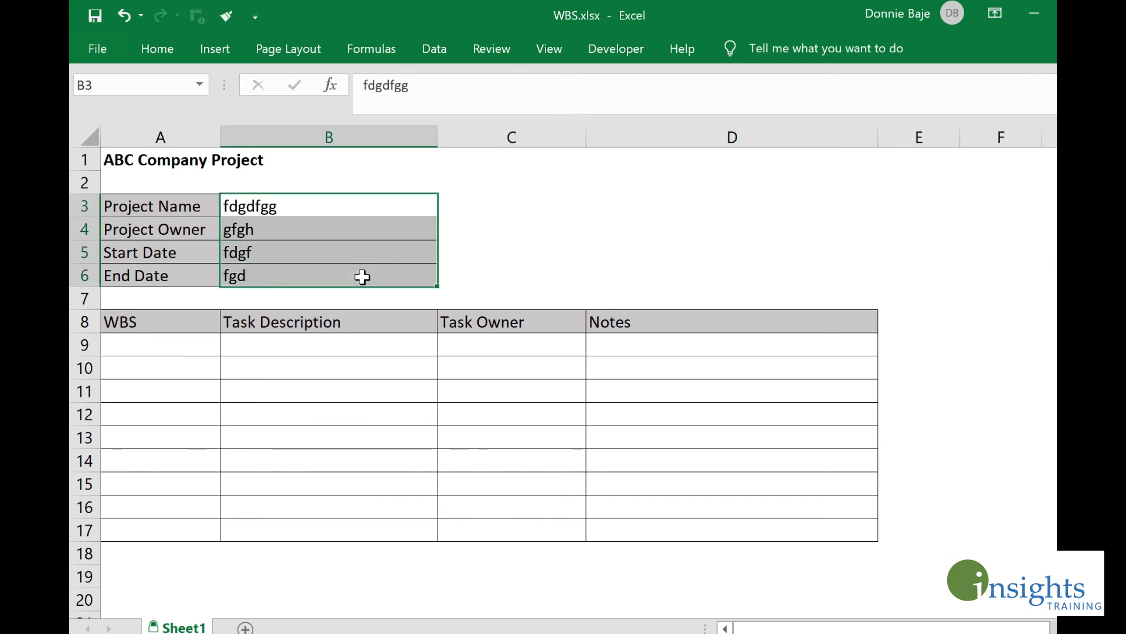
Step: Try editing task cell B11 and cancel the Unlock Range password prompt
{"action": "left_click", "coordinate": [295, 344]}
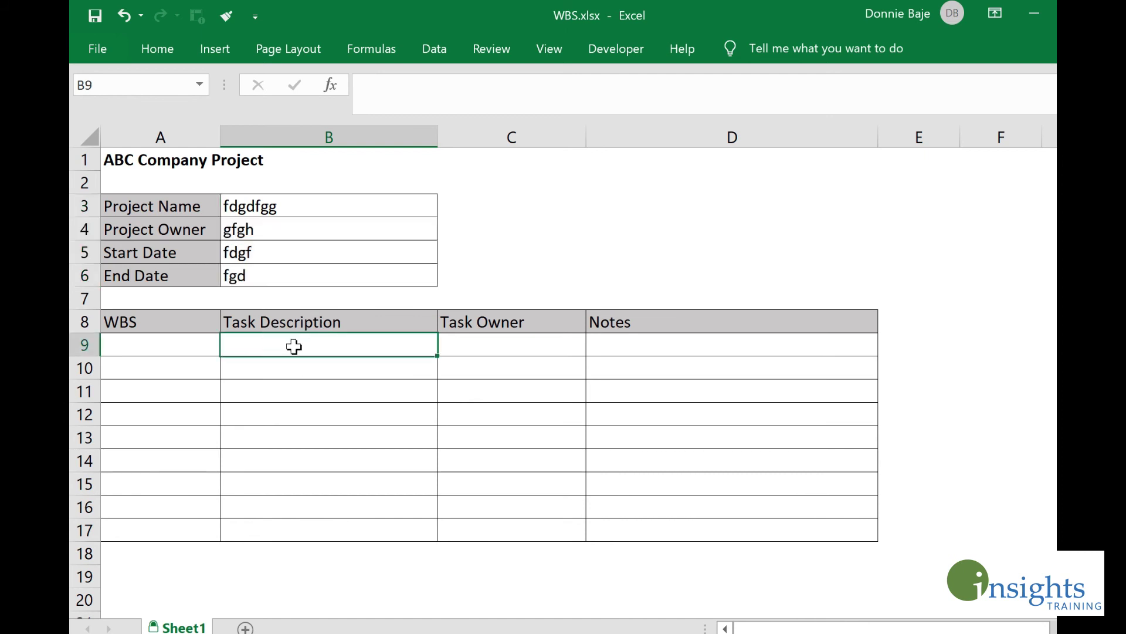
{"action": "left_click", "coordinate": [364, 396]}
{"action": "double_click", "coordinate": [366, 399]}
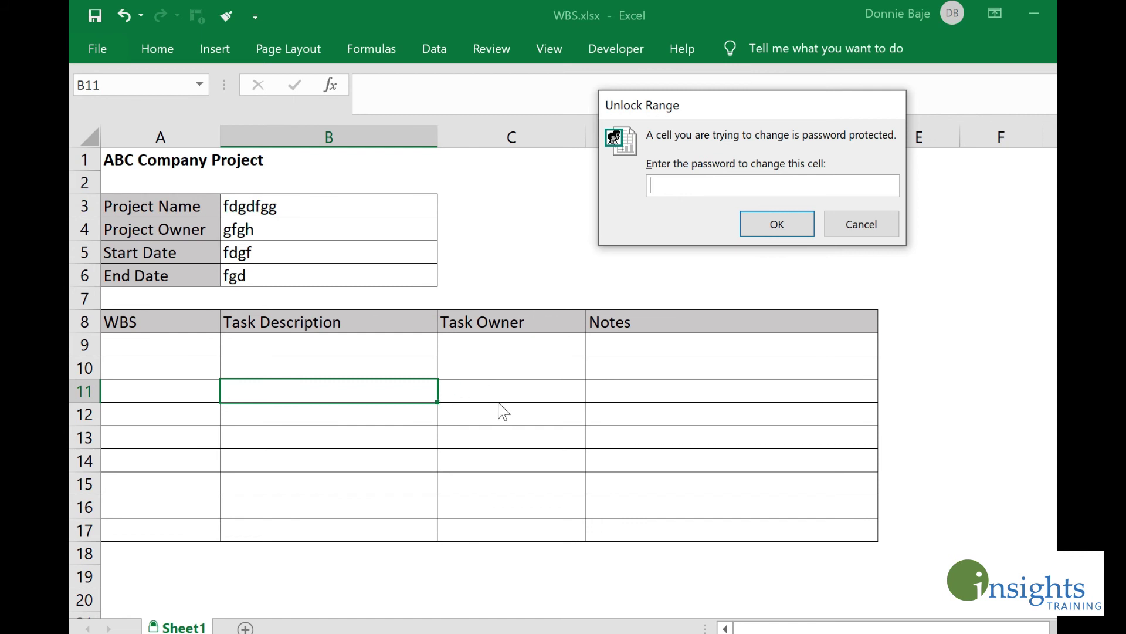
{"action": "left_click", "coordinate": [839, 235]}
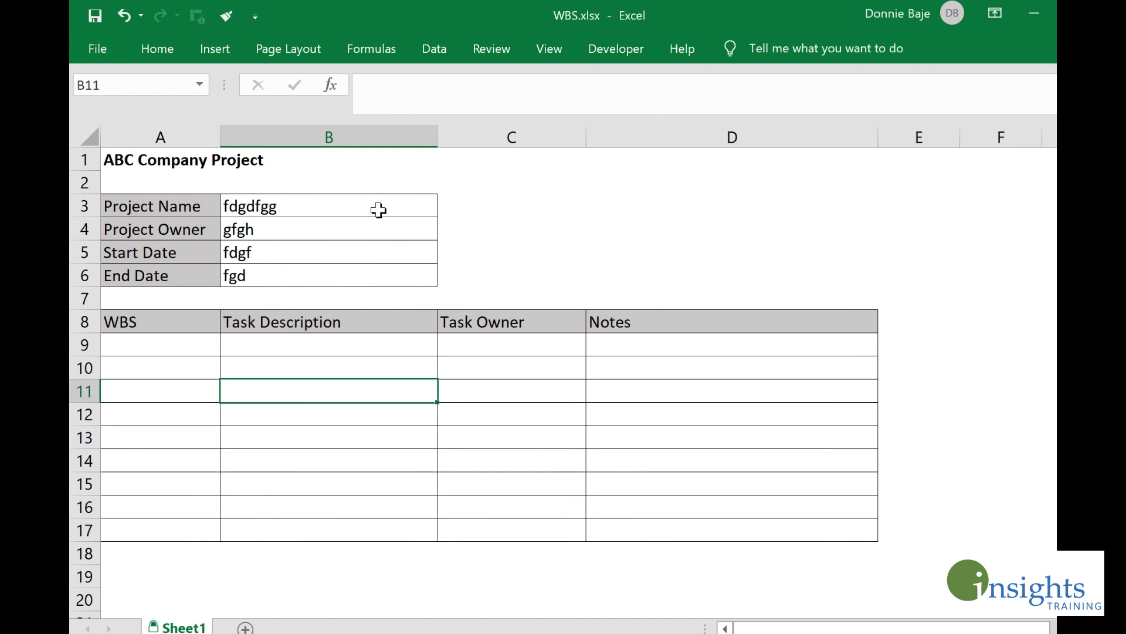
Step: Select B3:B6 again and clear the Project Name value in B3
{"action": "left_click_drag", "start_coordinate": [377, 208], "coordinate": [374, 275]}
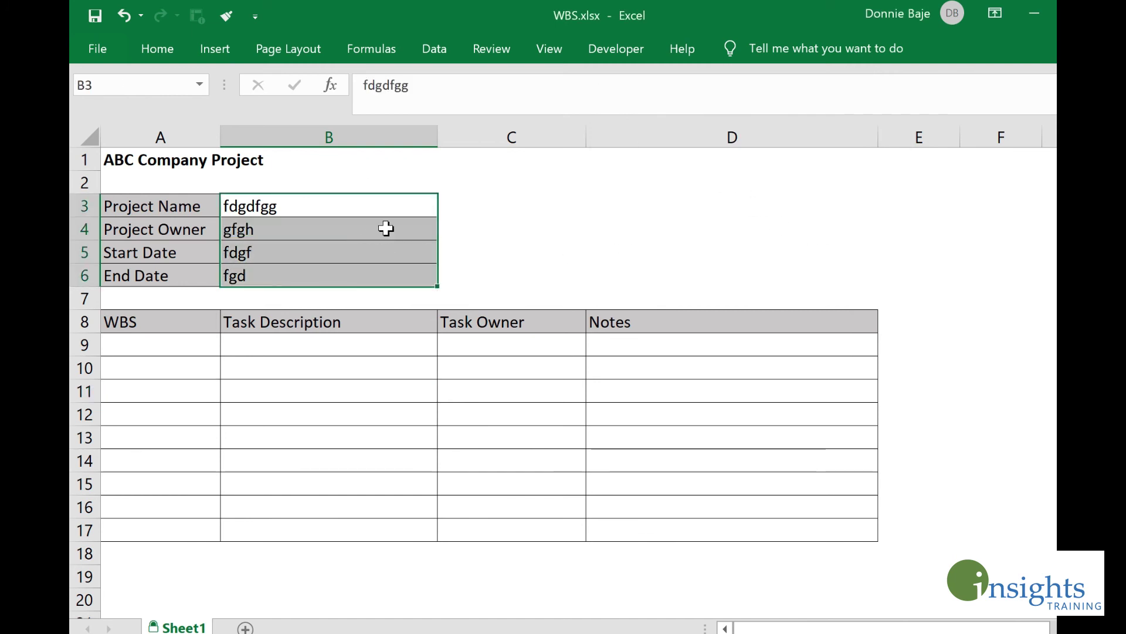
{"action": "left_click", "coordinate": [385, 209]}
{"action": "double_click", "coordinate": [385, 209]}
{"action": "key", "text": "BackSpace"}
{"action": "key", "text": "BackSpace"}
{"action": "key", "text": "BackSpace"}
{"action": "key", "text": "BackSpace"}
{"action": "key", "text": "BackSpace"}
{"action": "key", "text": "BackSpace"}
{"action": "key", "text": "BackSpace"}
{"action": "key", "text": "Return"}
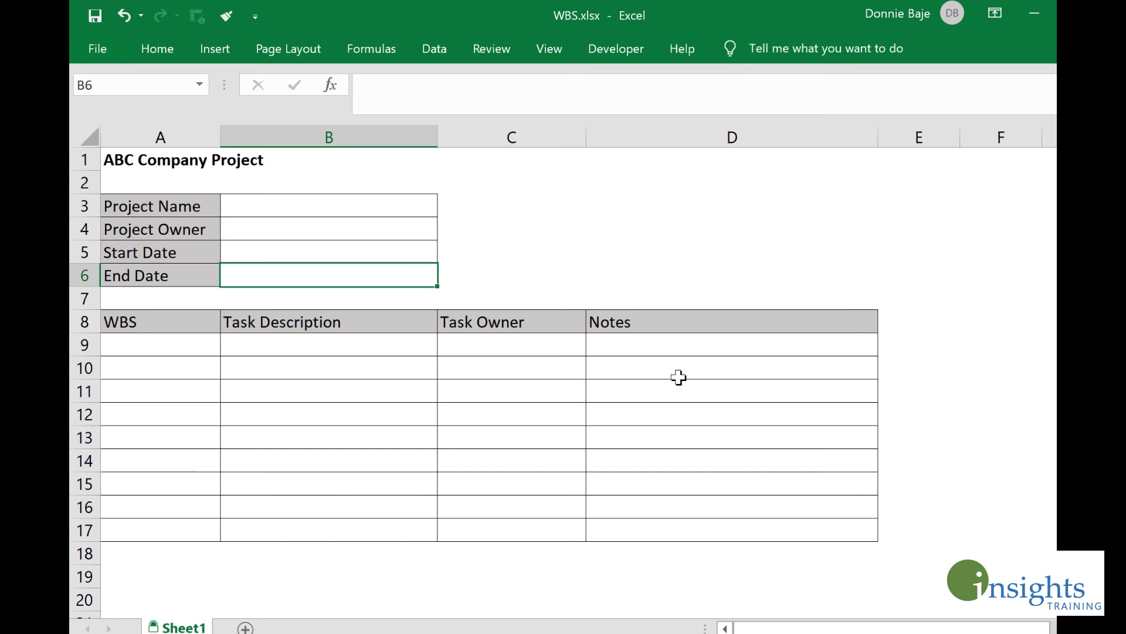
Step: Start Save As into the Downloadables folder, keeping WBS.xlsx as Excel Workbook (*.xlsx)
{"action": "left_click", "coordinate": [103, 52]}
{"action": "left_click", "coordinate": [147, 318]}
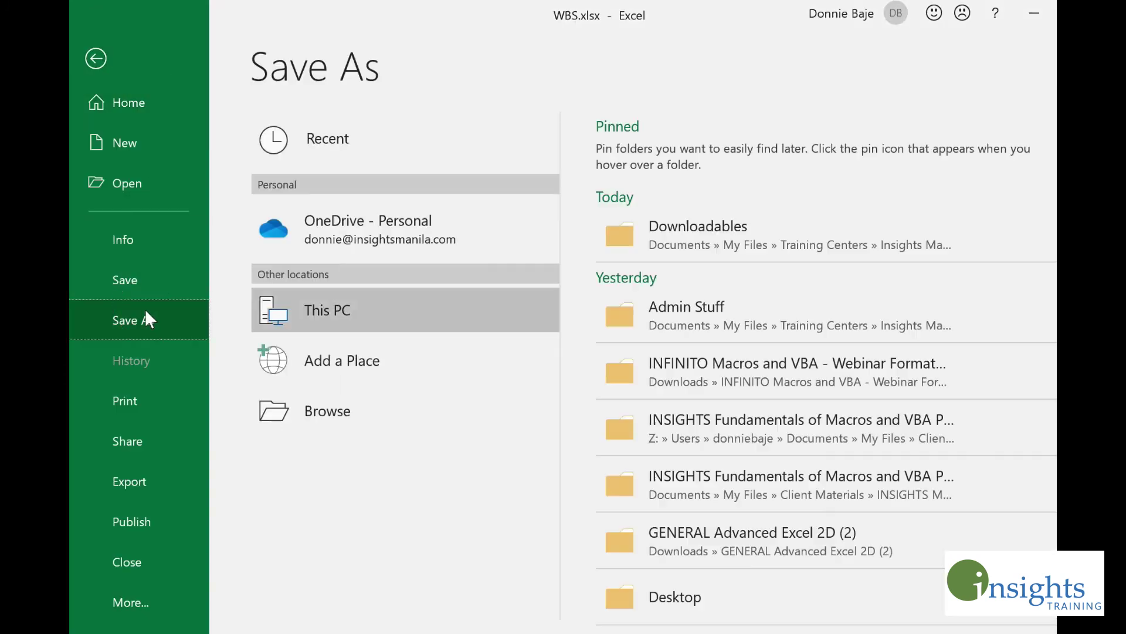
{"action": "left_click", "coordinate": [651, 241]}
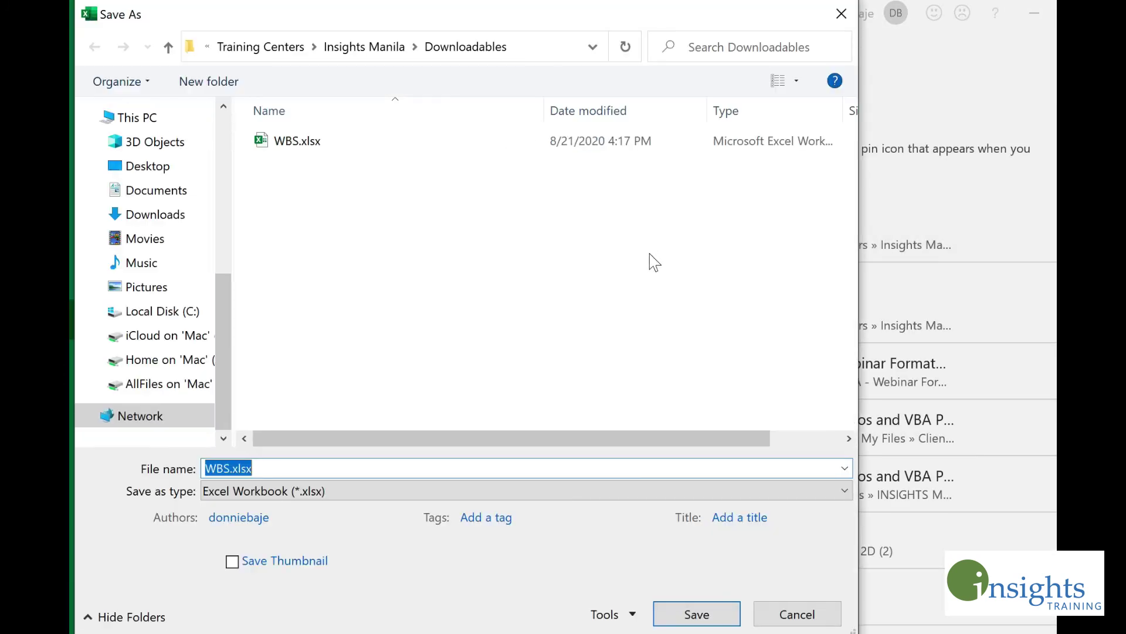
{"action": "left_click", "coordinate": [339, 488]}
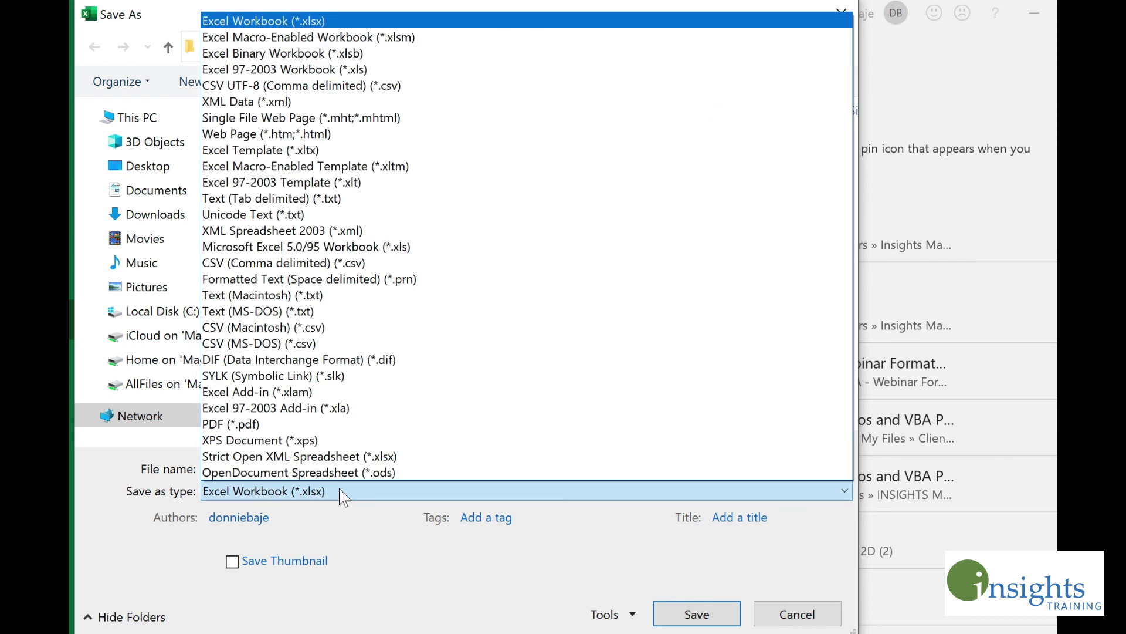
{"action": "left_click", "coordinate": [339, 488]}
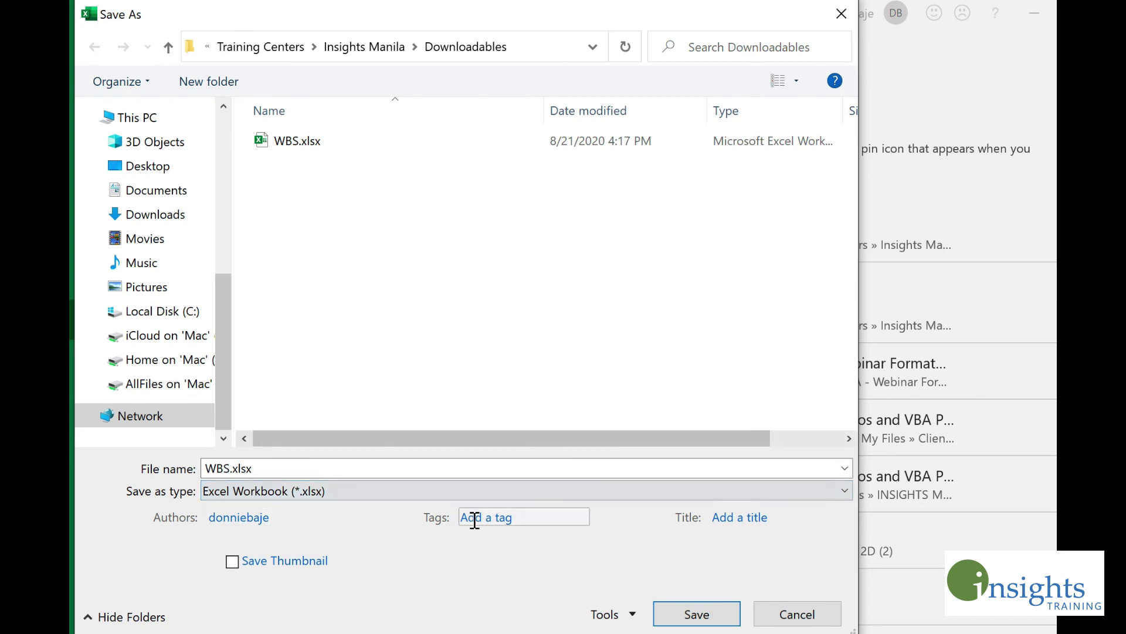
Step: Set and confirm a password to open in General Options, then replace the existing WBS.xlsx
{"action": "left_click", "coordinate": [634, 615]}
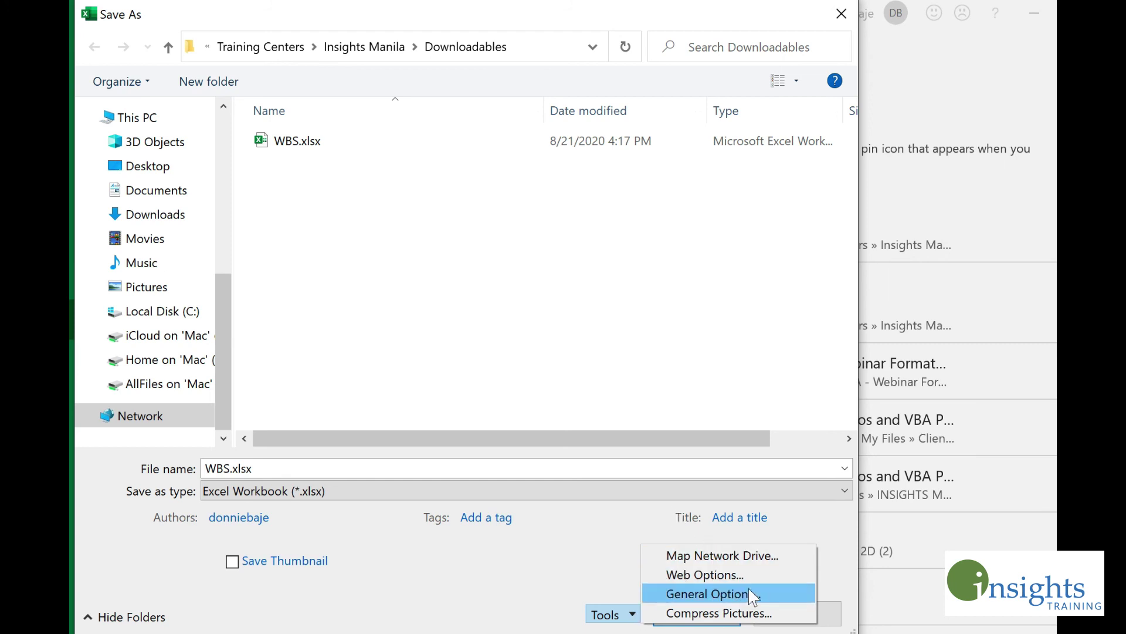
{"action": "left_click", "coordinate": [765, 593]}
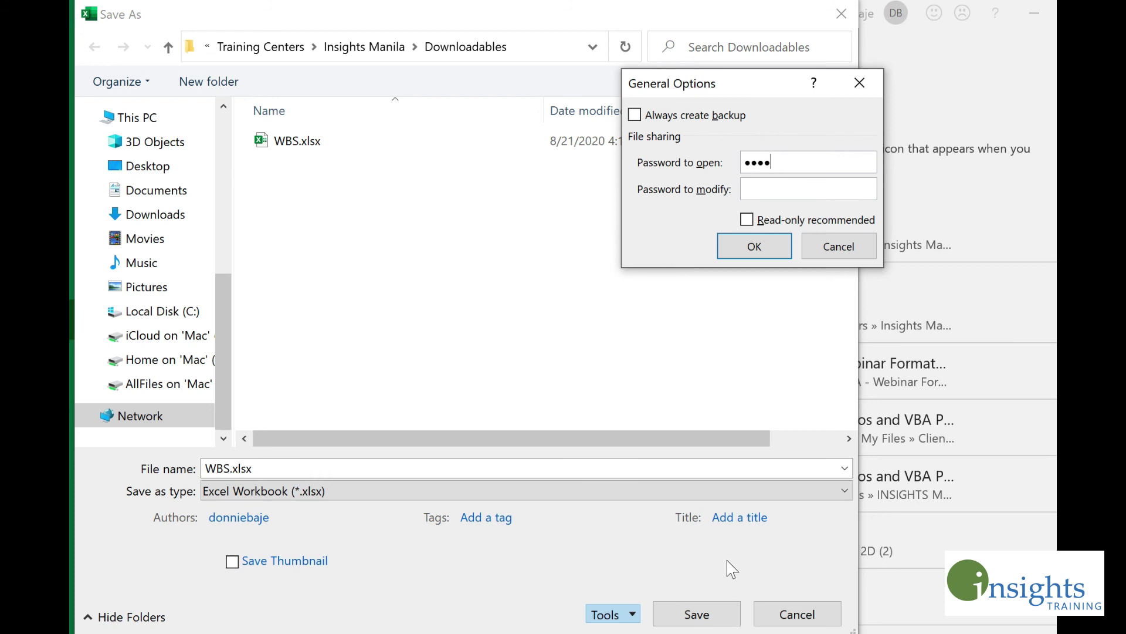
{"action": "left_click", "coordinate": [764, 188]}
{"action": "left_click", "coordinate": [768, 164]}
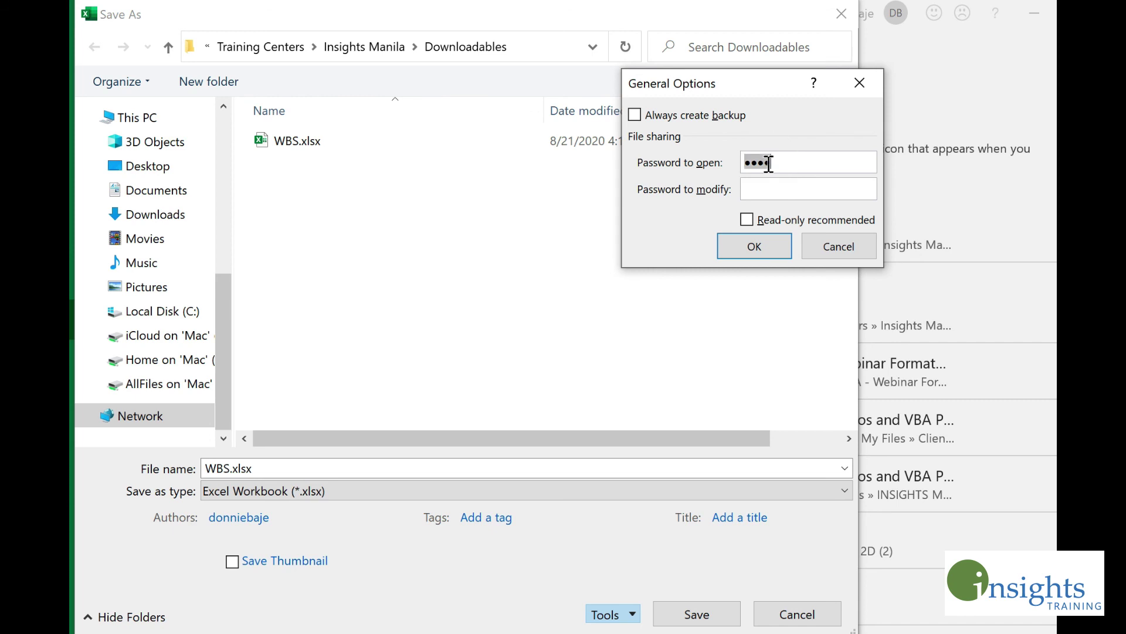
{"action": "left_click", "coordinate": [754, 245]}
{"action": "type", "text": "1234"}
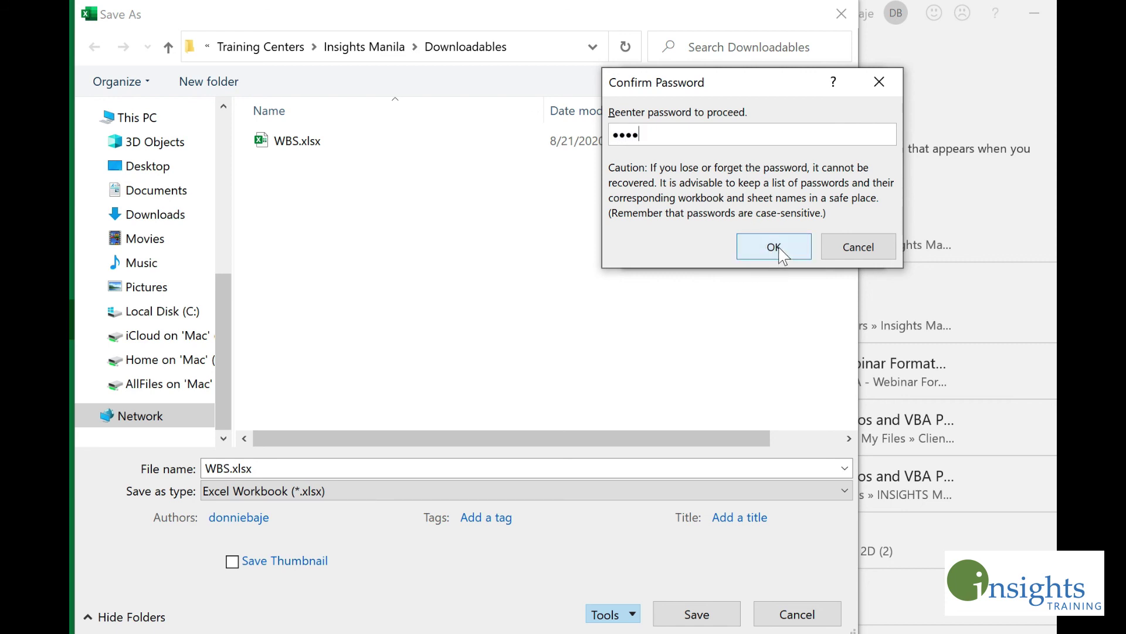
{"action": "left_click", "coordinate": [781, 259]}
{"action": "left_click", "coordinate": [710, 620]}
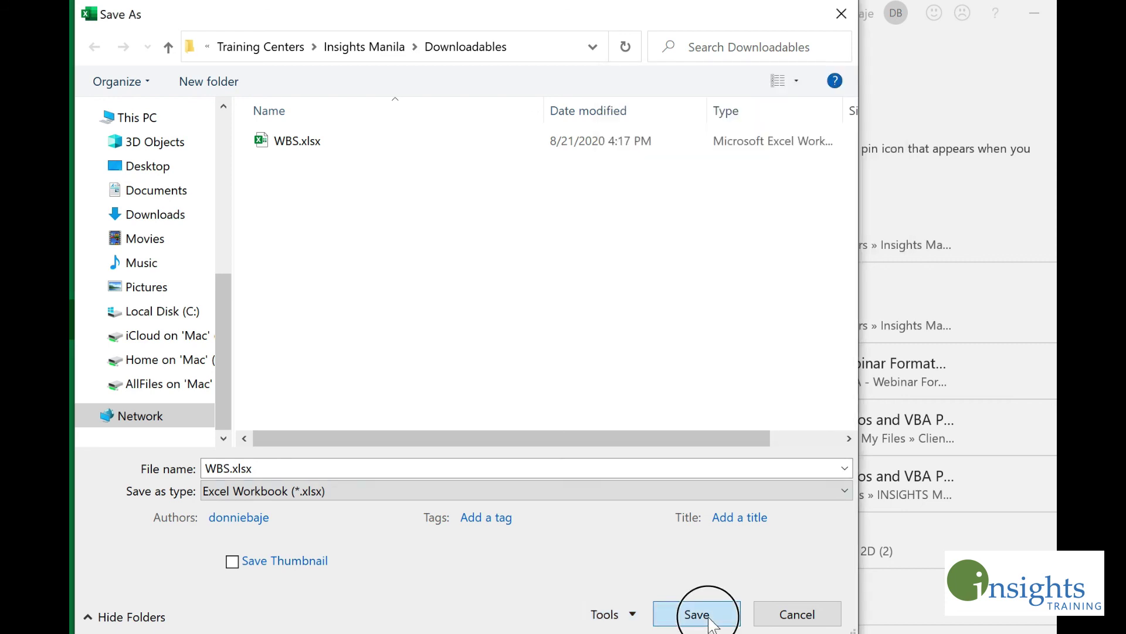
{"action": "left_click", "coordinate": [661, 342]}
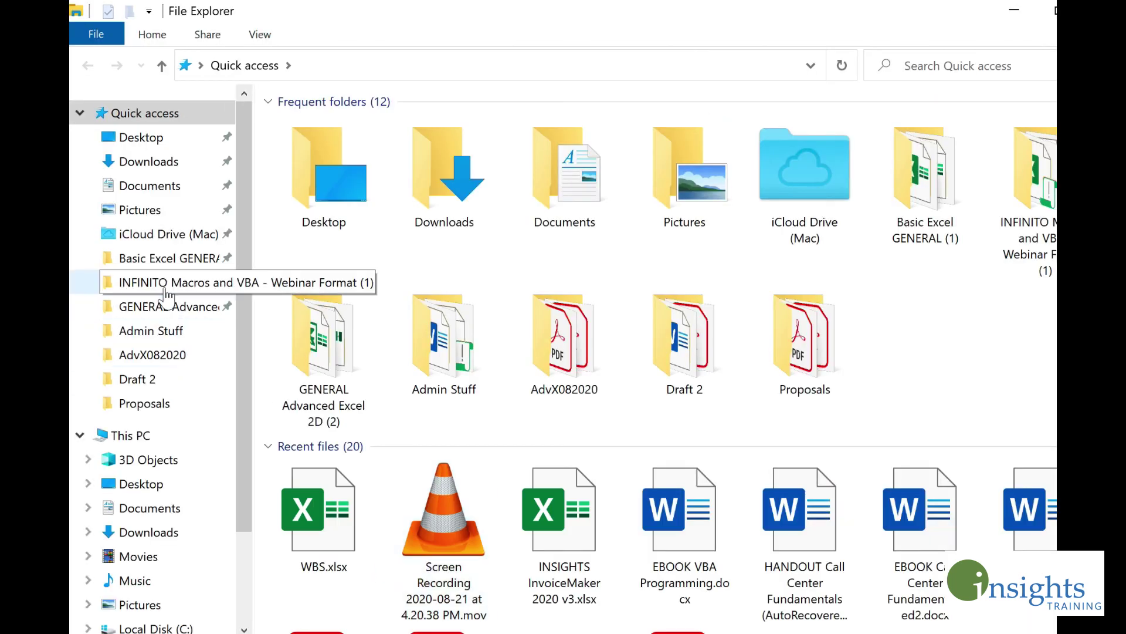
Step: Go to the Documents folder and sort its contents by type
{"action": "left_click", "coordinate": [156, 188]}
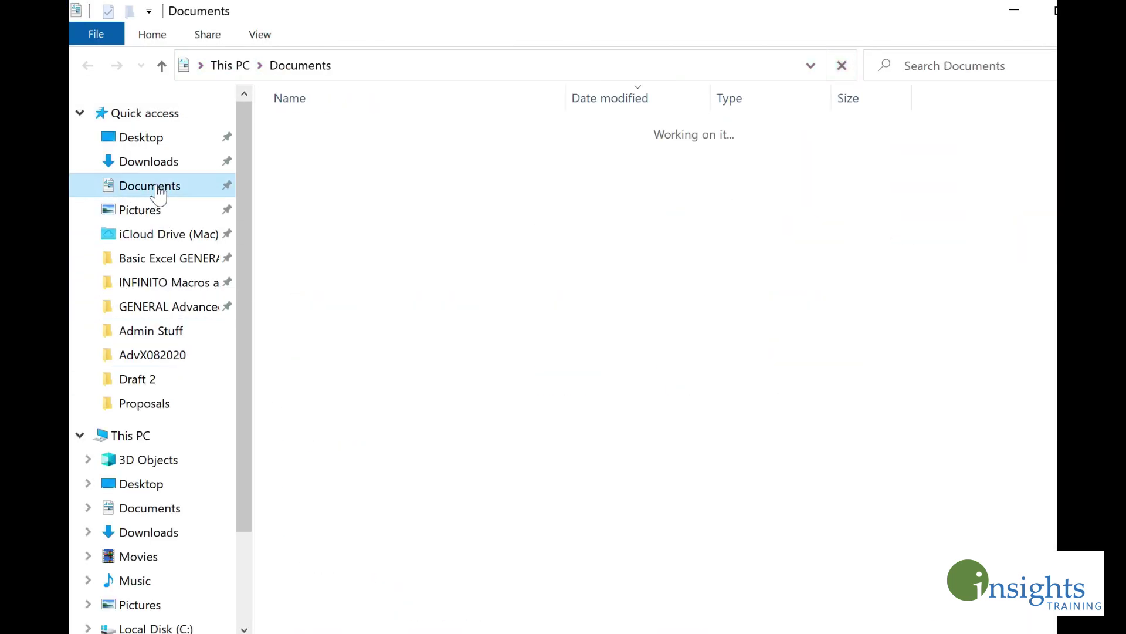
{"action": "scroll", "coordinate": [315, 254], "scroll_direction": "down", "scroll_amount": 15}
{"action": "scroll", "coordinate": [456, 141], "scroll_direction": "up", "scroll_amount": 10}
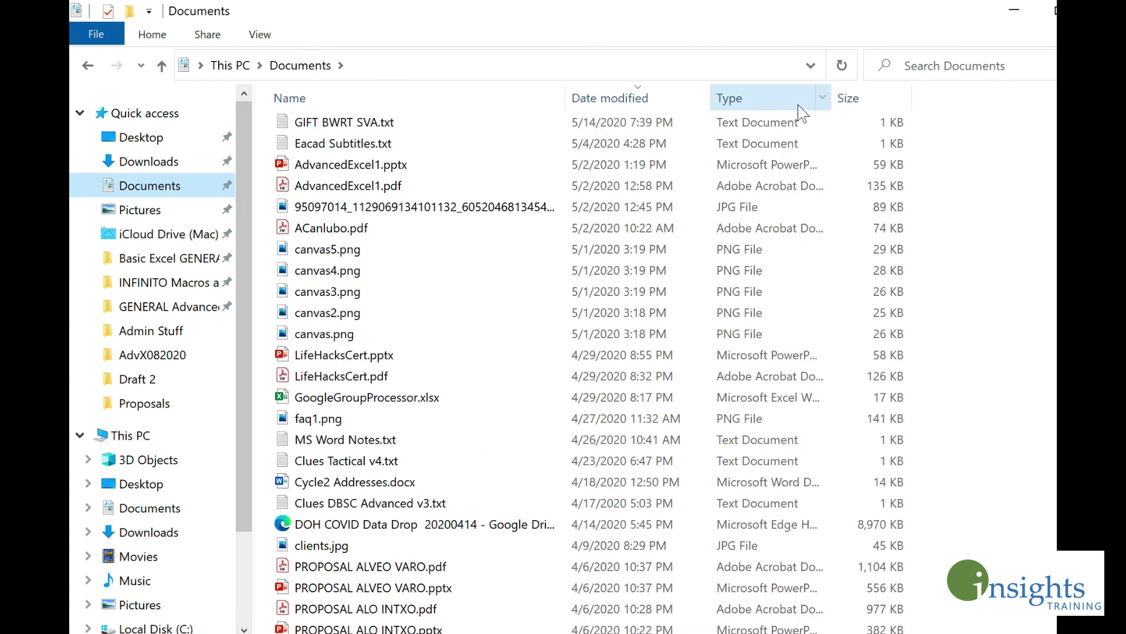
{"action": "left_click", "coordinate": [798, 104]}
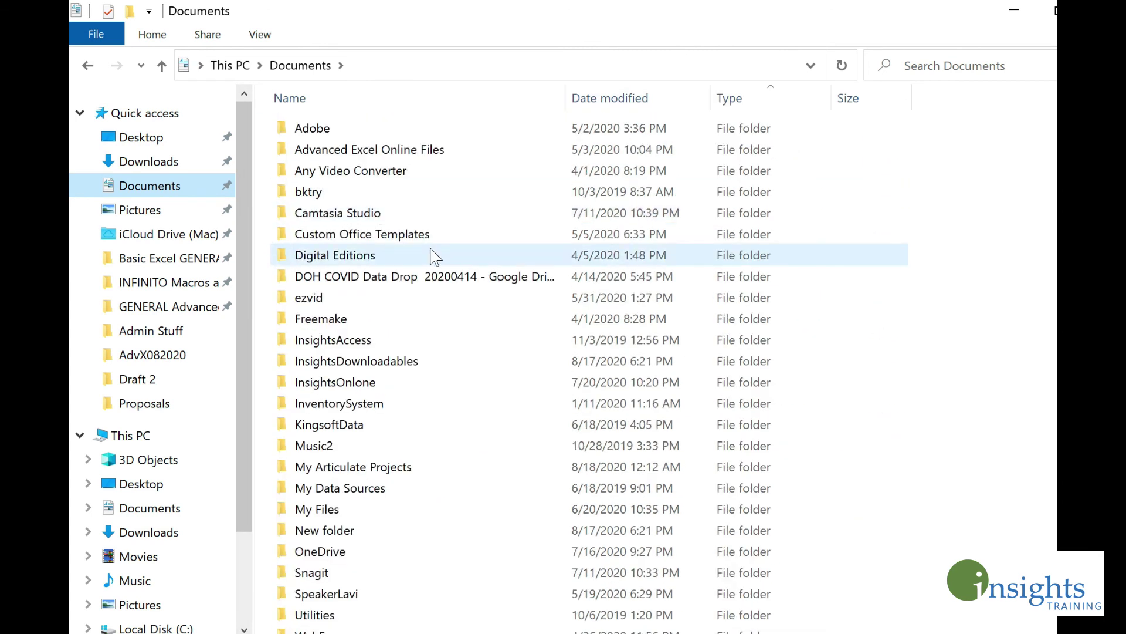
Step: Open WBS.xlsx from My Files > Training Centers > Insights Manila > Downloadables
{"action": "double_click", "coordinate": [352, 512]}
{"action": "double_click", "coordinate": [352, 319]}
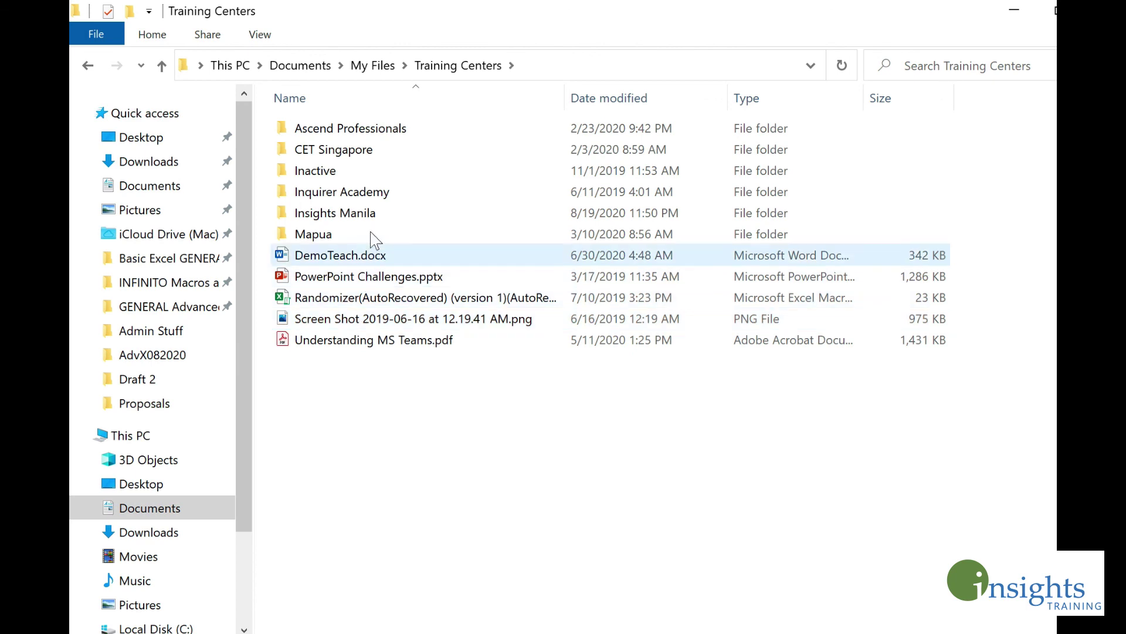
{"action": "left_click", "coordinate": [370, 214]}
{"action": "double_click", "coordinate": [369, 215]}
{"action": "double_click", "coordinate": [352, 266]}
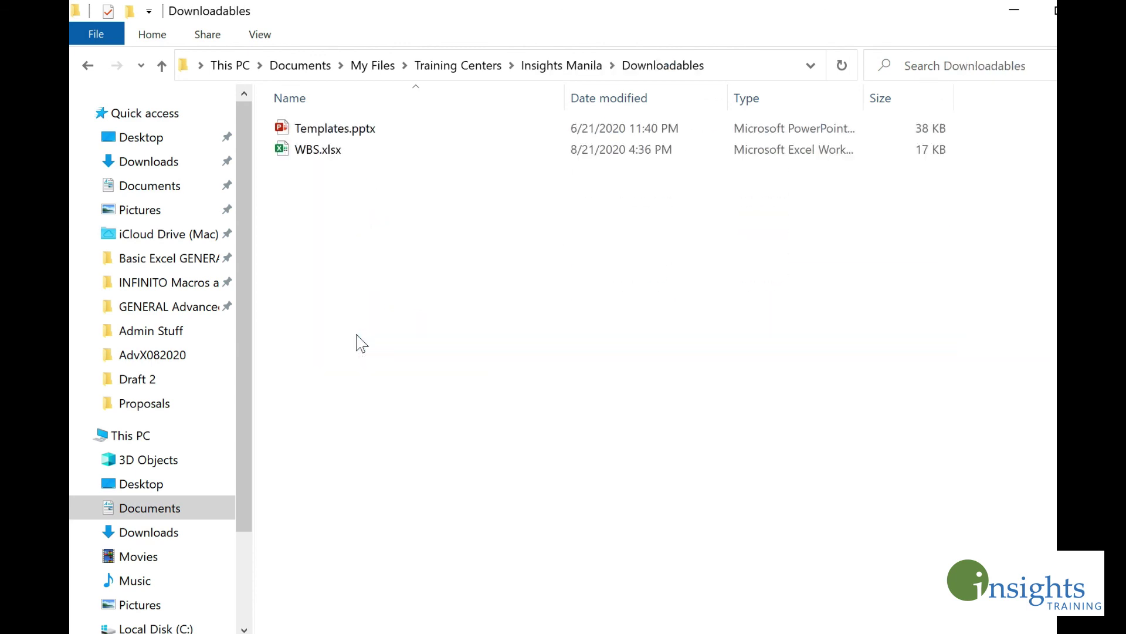
{"action": "left_click", "coordinate": [364, 155]}
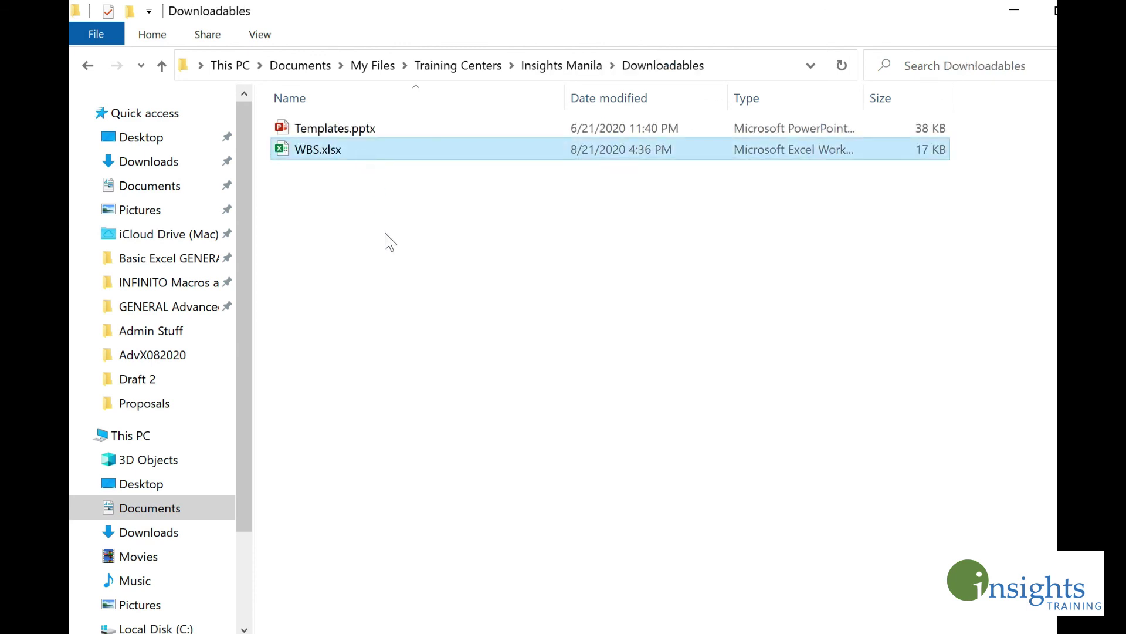
{"action": "double_click", "coordinate": [364, 151]}
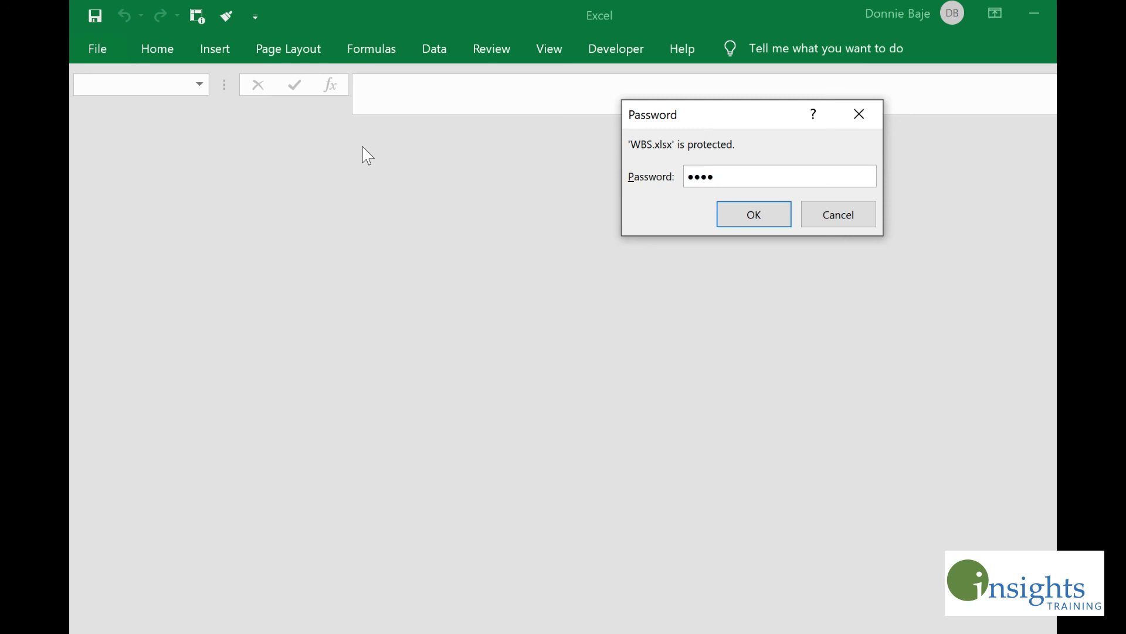
Step: Submit the open password so WBS.xlsx loads the blank ABC Company Project form
{"action": "key", "text": "Return"}
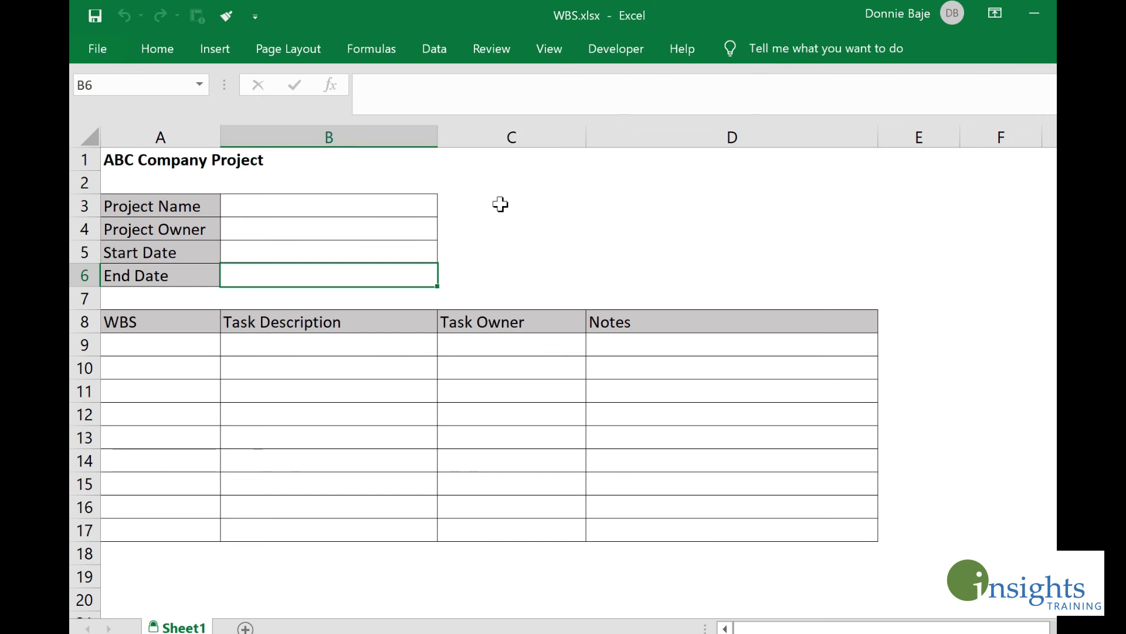